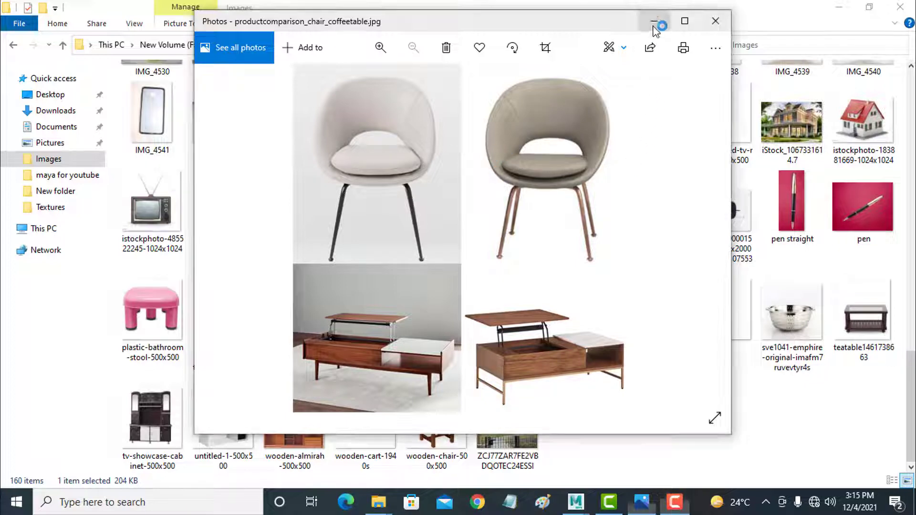
Minimise the chair and coffee table reference photo and bring up the empty untitled Maya scene
click(653, 25)
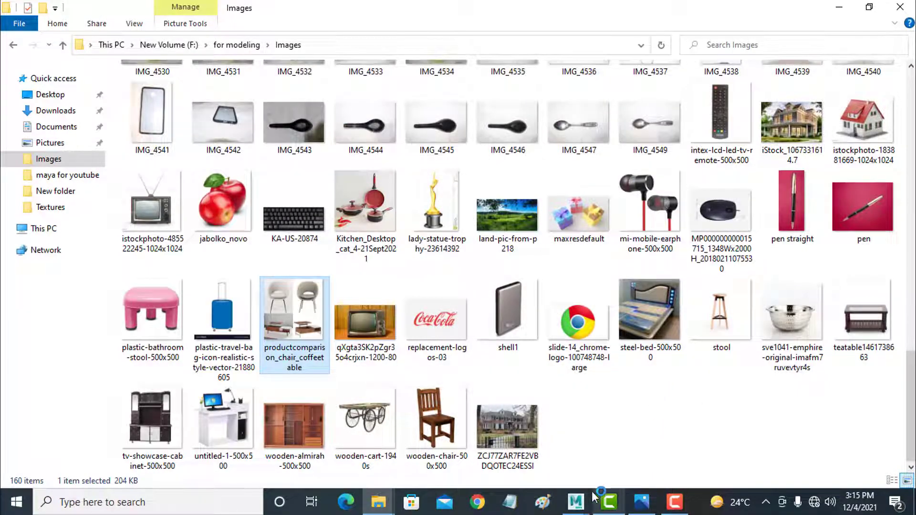
click(575, 502)
click(616, 454)
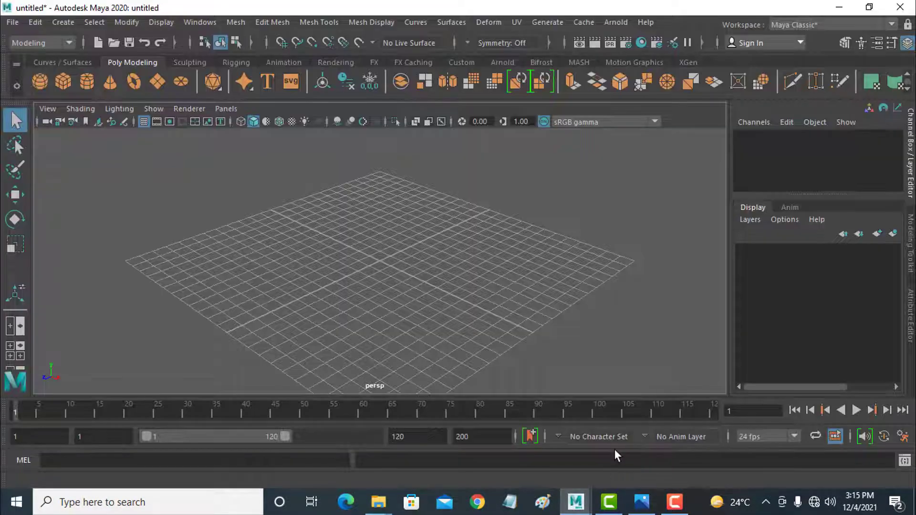
click(615, 502)
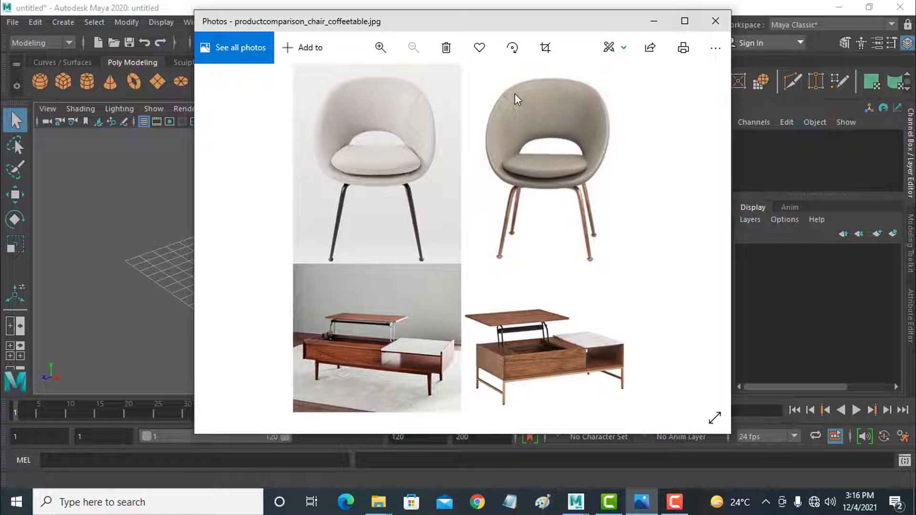
click(178, 6)
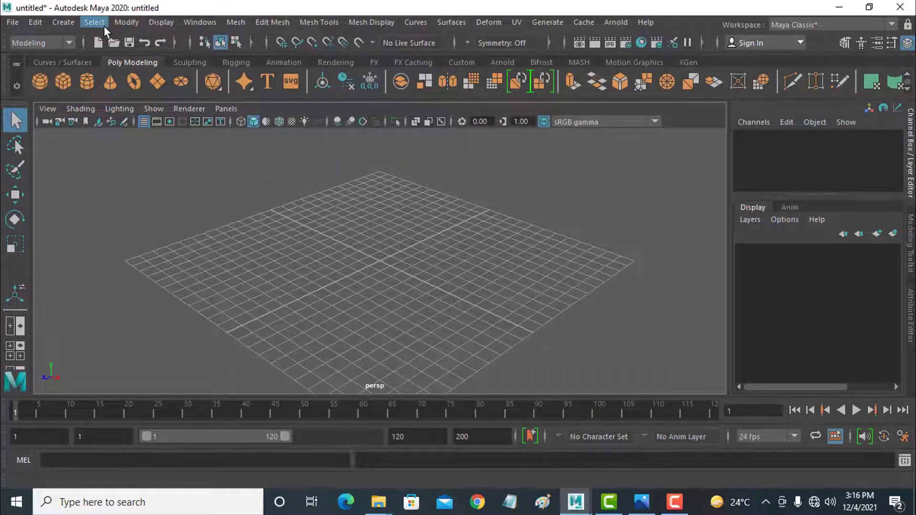
Create a polygon pipe, pPipe1, drawn upright on the grid with interactive base, height and thickness
click(73, 22)
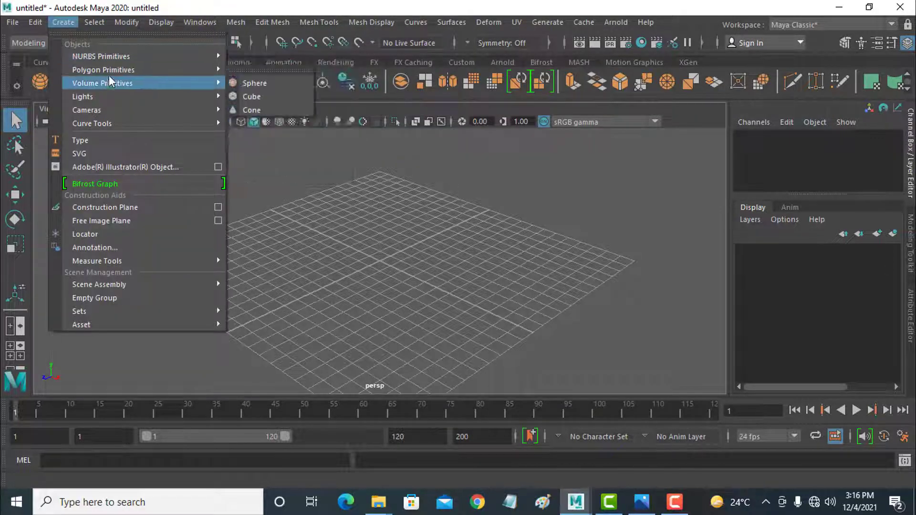
mouse_move(192, 70)
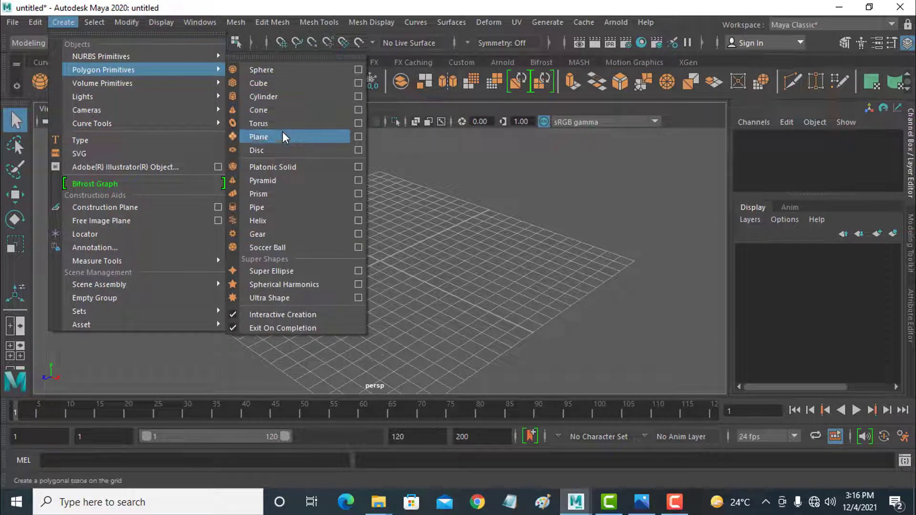
click(285, 206)
drag(324, 246, 355, 182)
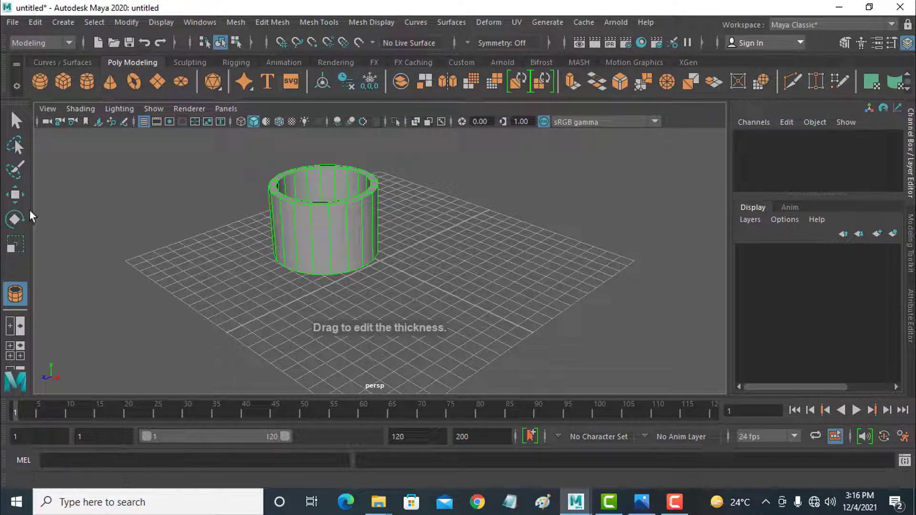
click(16, 219)
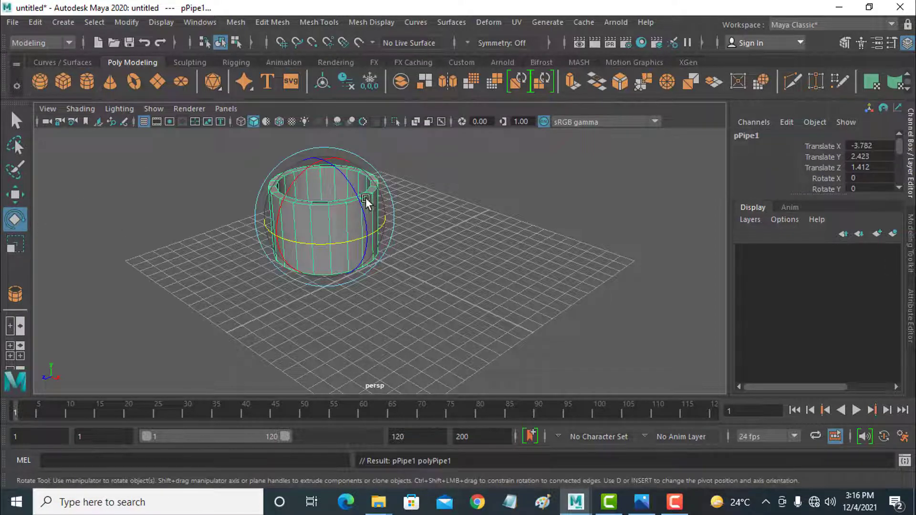
Try tilting the pipe about its Z axis, then undo the tilt
drag(359, 197, 374, 264)
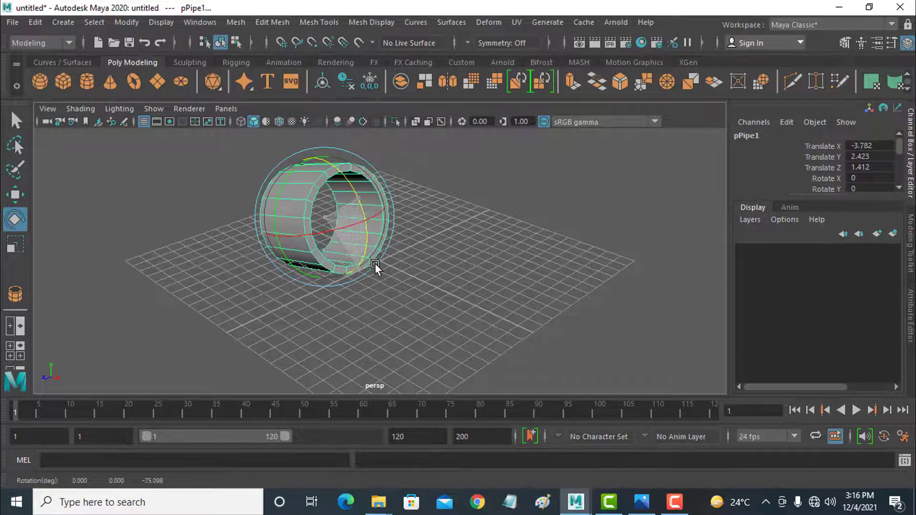
key(ctrl+z)
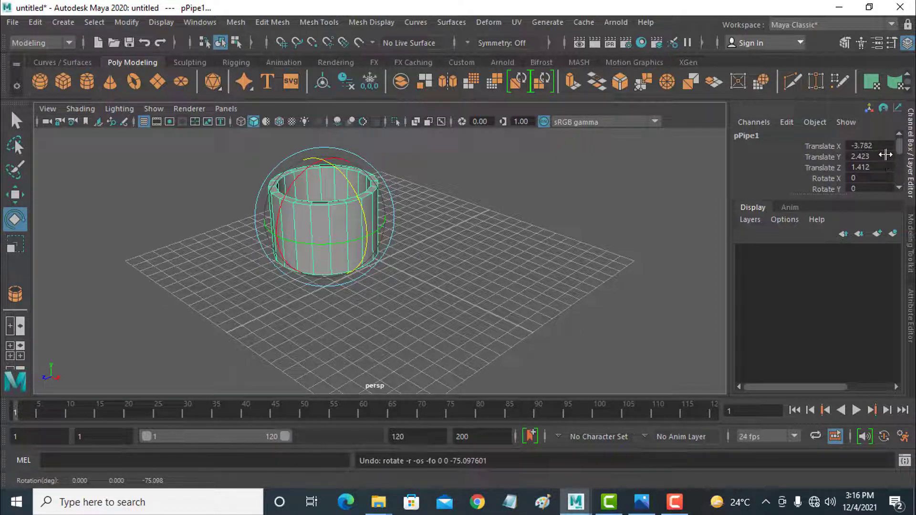
scroll(901, 186, down, 2)
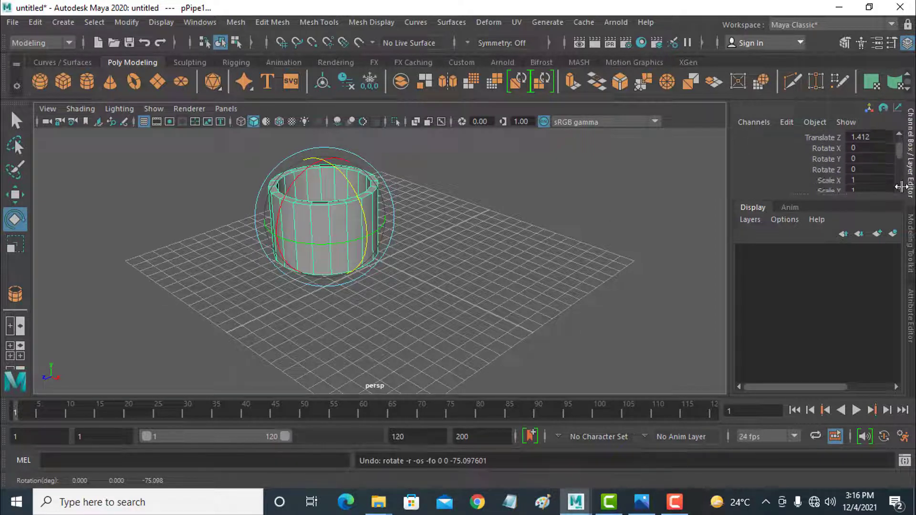
scroll(901, 187, down, 8)
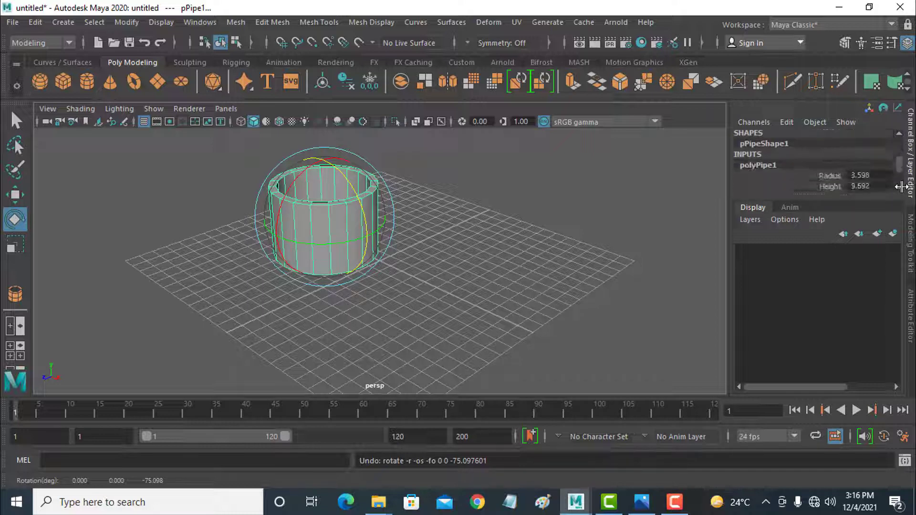
scroll(901, 187, down, 5)
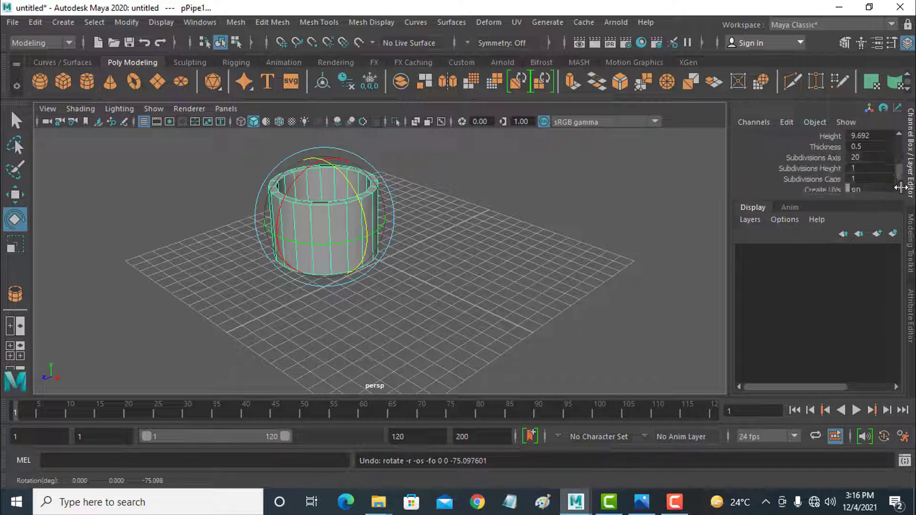
scroll(901, 187, up, 15)
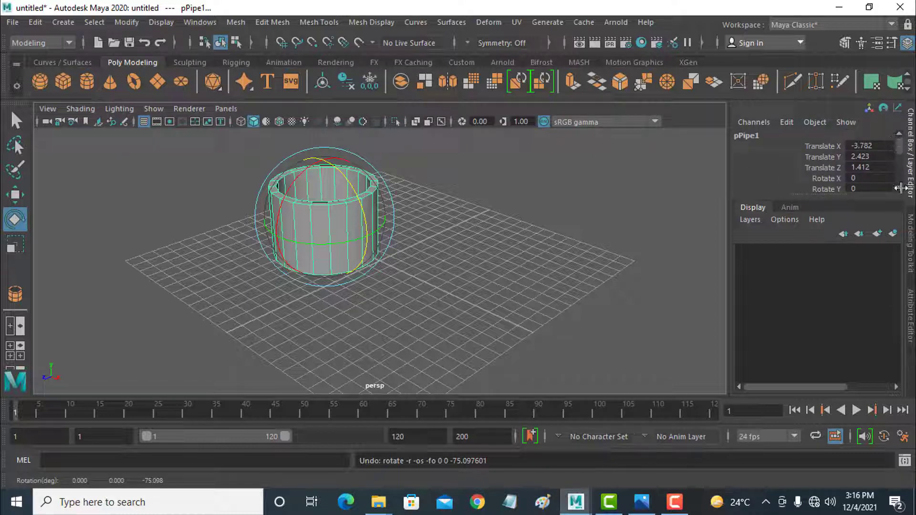
scroll(901, 188, down, 1)
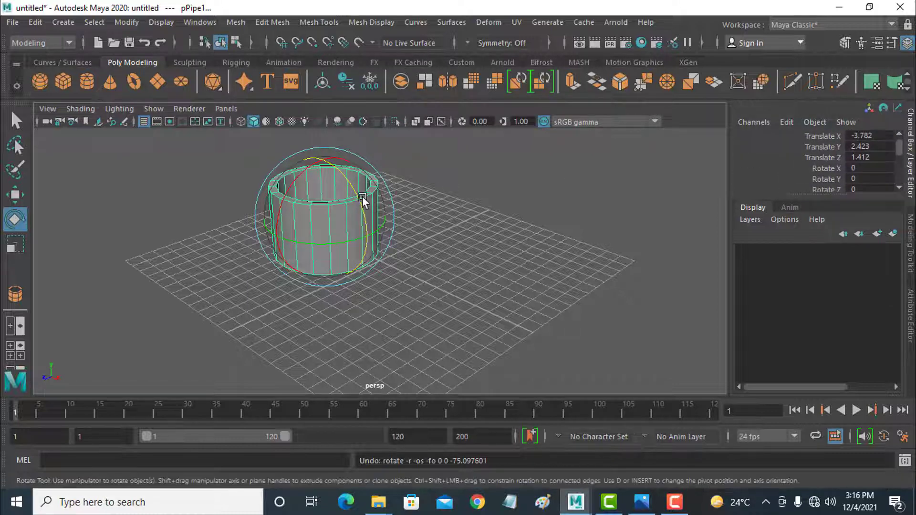
Set the pipe's Rotate Z to -90 in the Channel Box, laying it on its side
drag(357, 198, 365, 216)
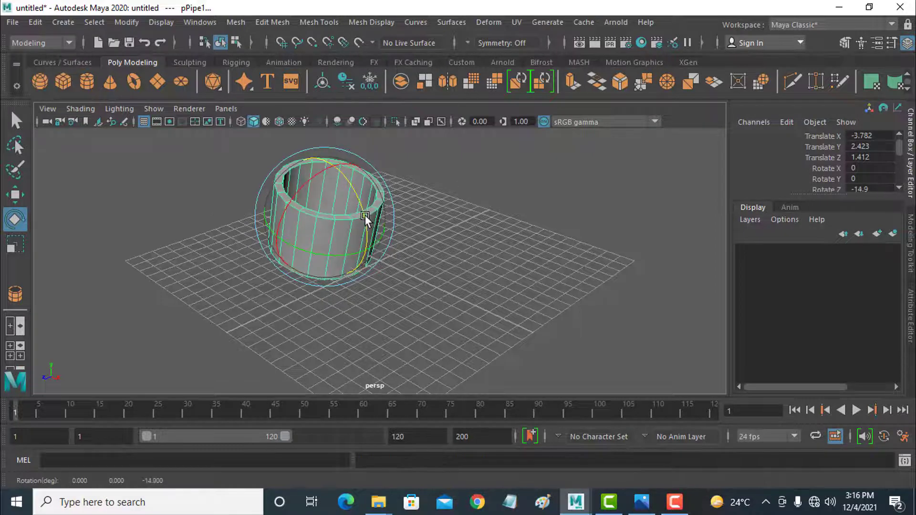
click(871, 189)
text(-15)
key(Return)
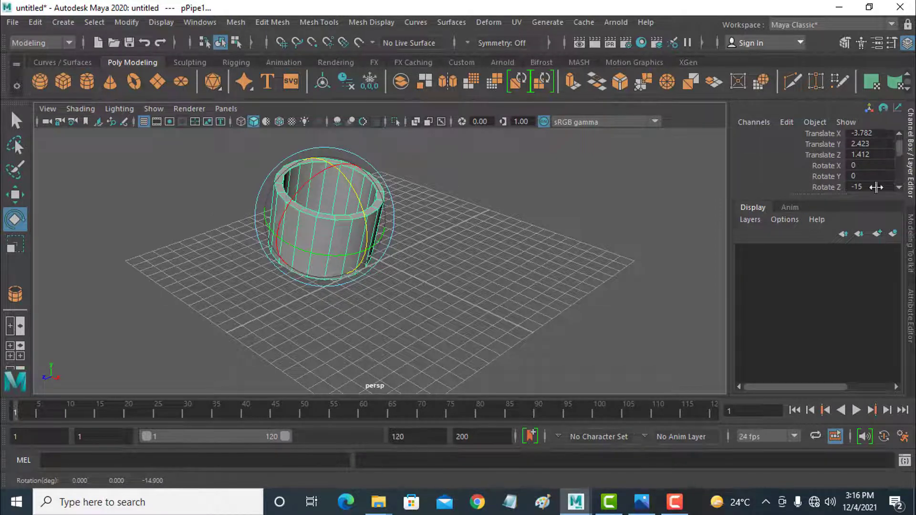
double_click(870, 187)
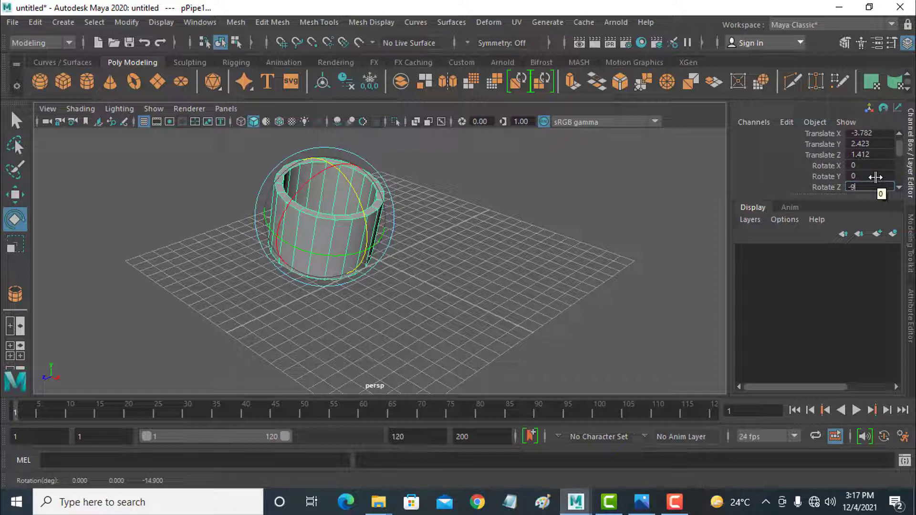
key(Return)
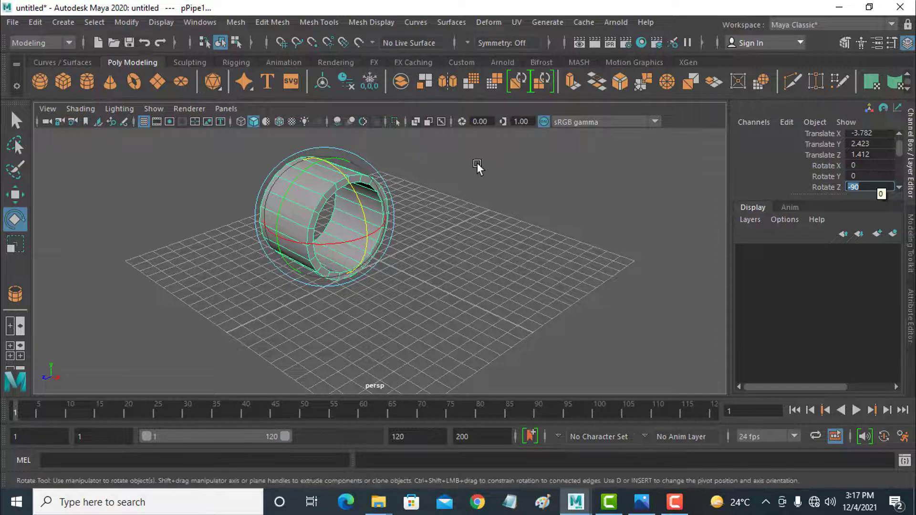
alt+drag(403, 245, 329, 242)
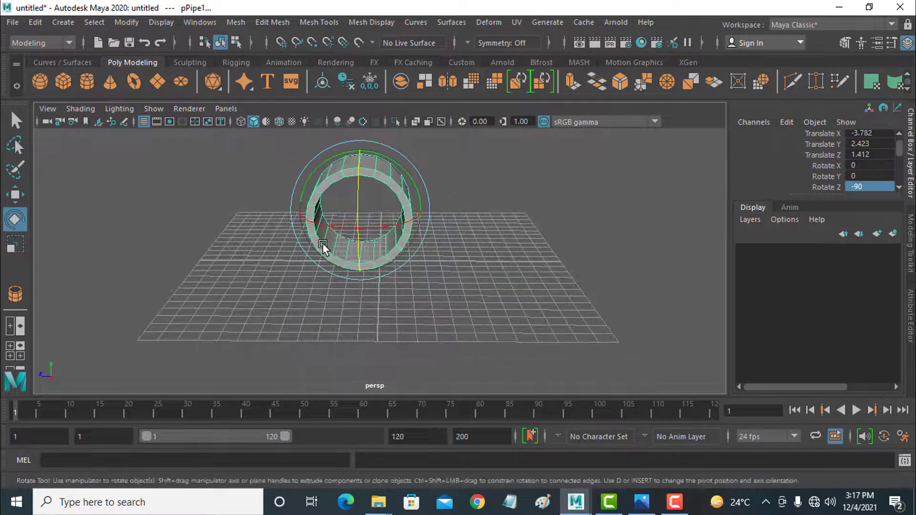
Scale the sideways pipe to about 1.199 along Y
click(14, 195)
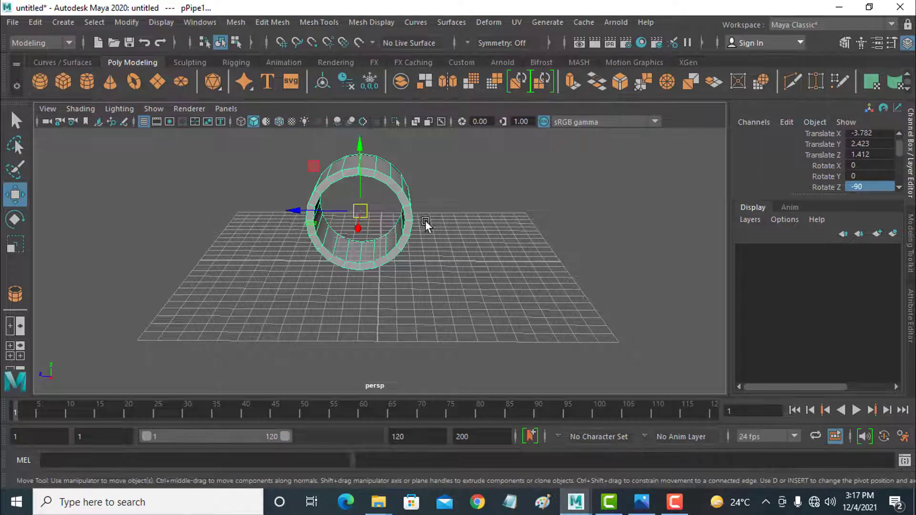
mouse_move(418, 222)
alt+mouse_down()
mouse_move(343, 233)
mouse_move(420, 220)
alt+mouse_up()
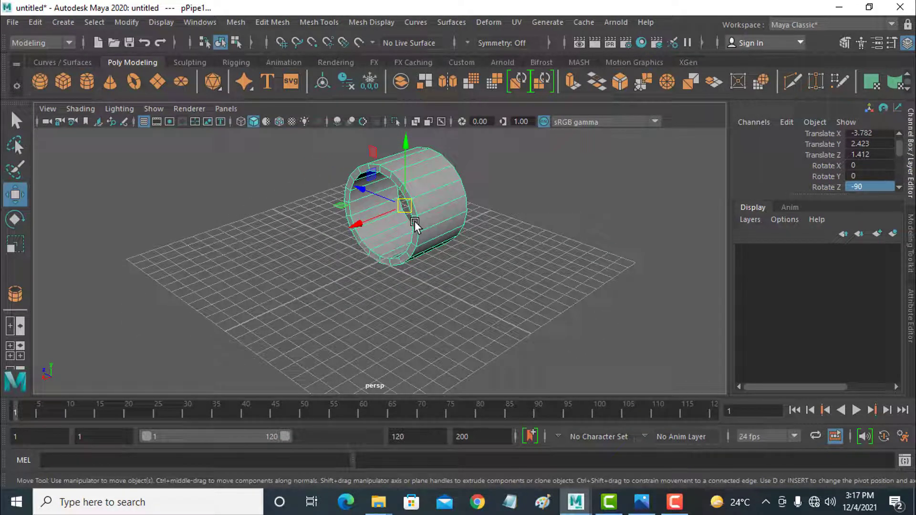
click(15, 244)
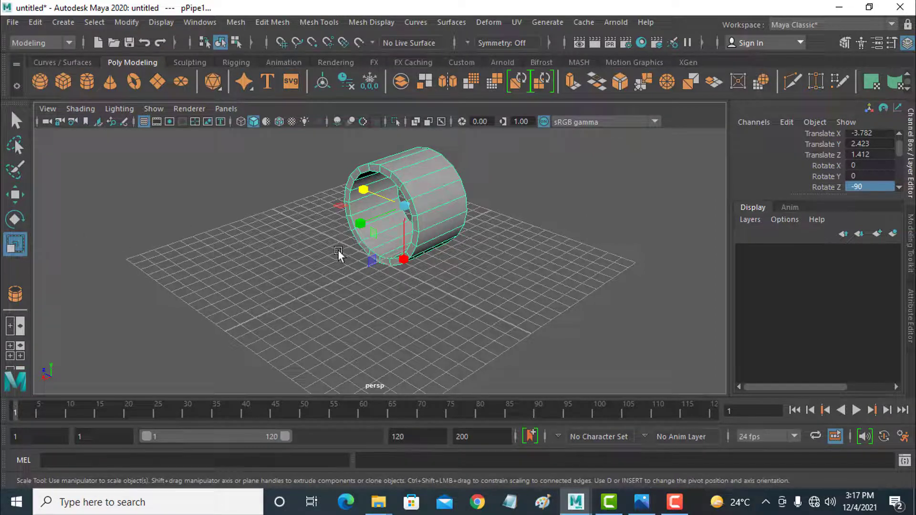
drag(360, 225, 351, 229)
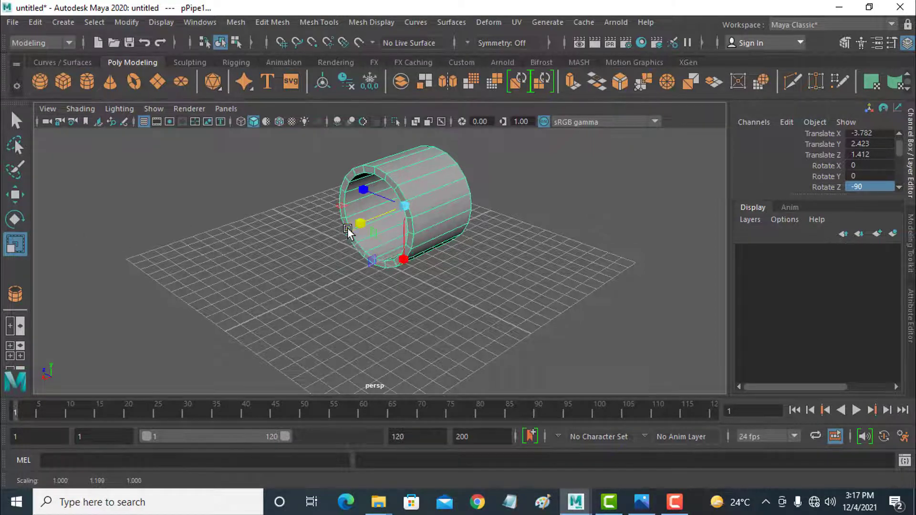
Taper the pipe's right-end vertices, then undo it to keep a straight cylinder
click(20, 191)
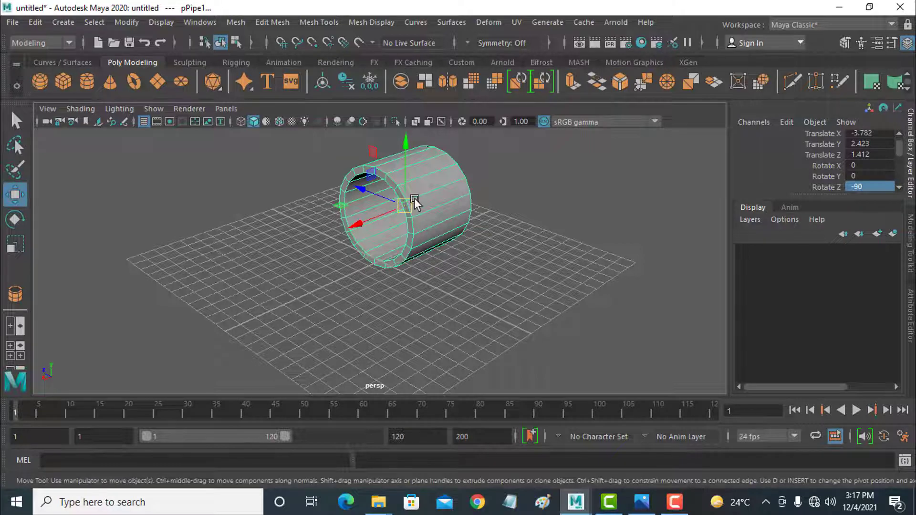
right_drag(414, 199, 344, 134)
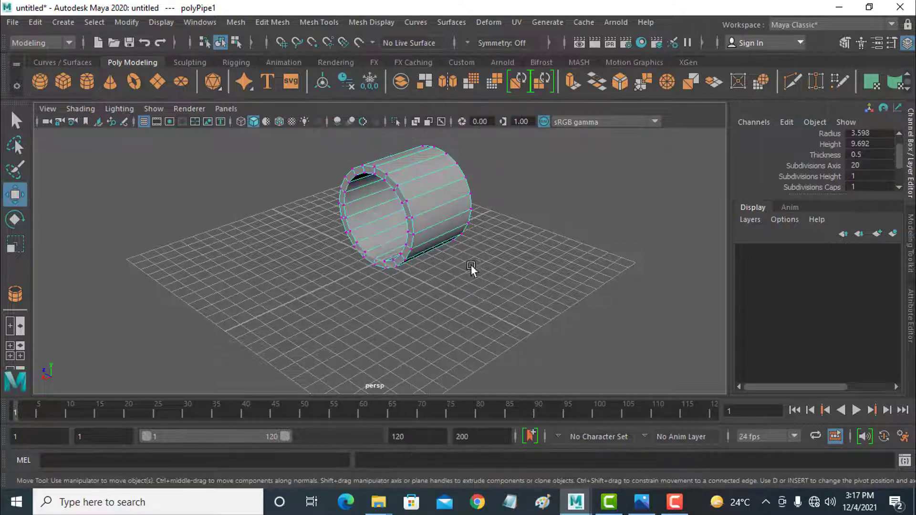
alt+drag(471, 265, 380, 259)
drag(458, 162, 525, 304)
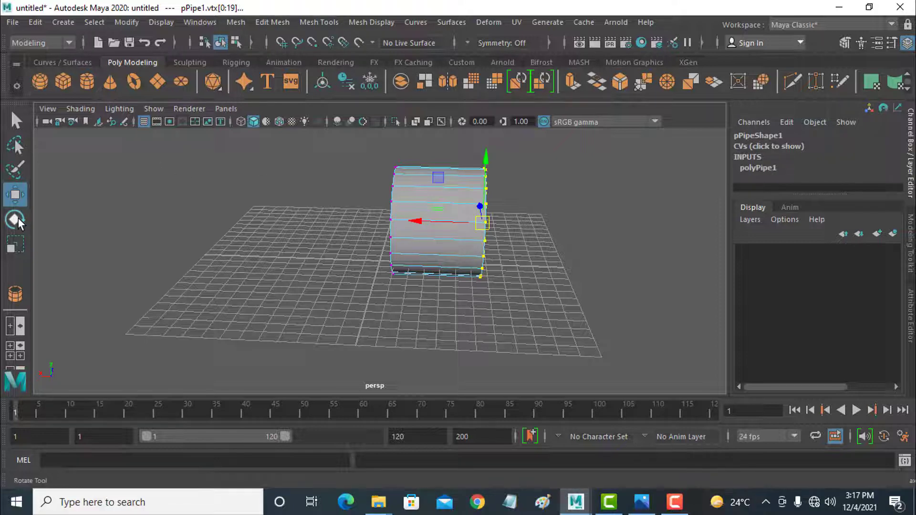
click(15, 245)
drag(485, 220, 435, 305)
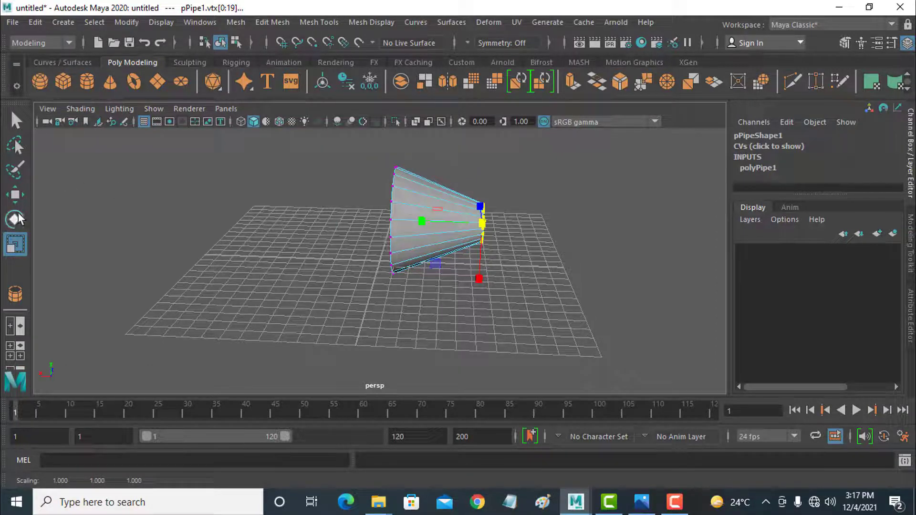
alt+drag(277, 239, 417, 250)
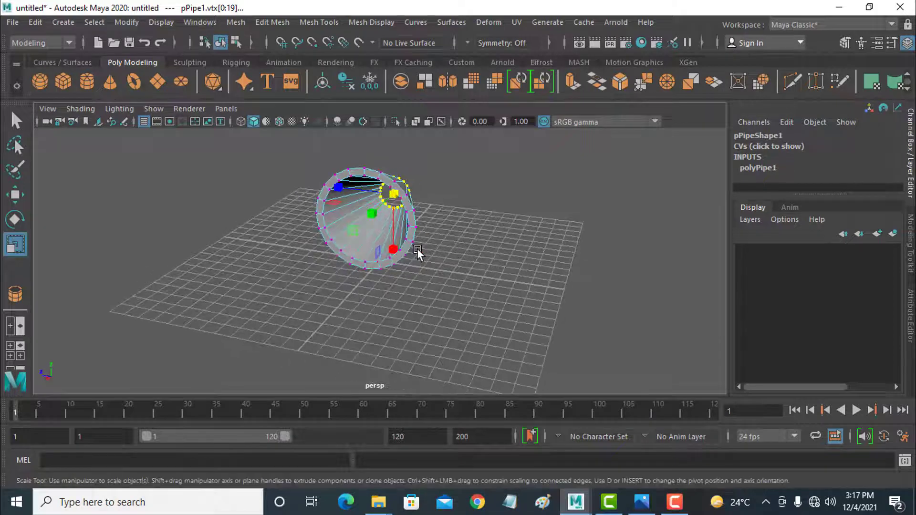
key(ctrl+z)
key(ctrl+z)
key(ctrl+z)
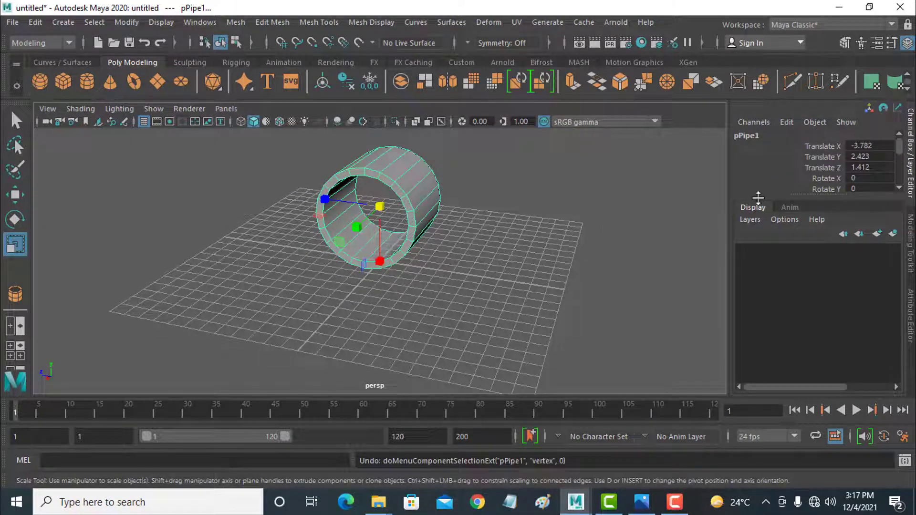
Set polyPipe1's Subdivisions Axis to 8, trying 4, 6 and 7 along the way
scroll(901, 188, down, 3)
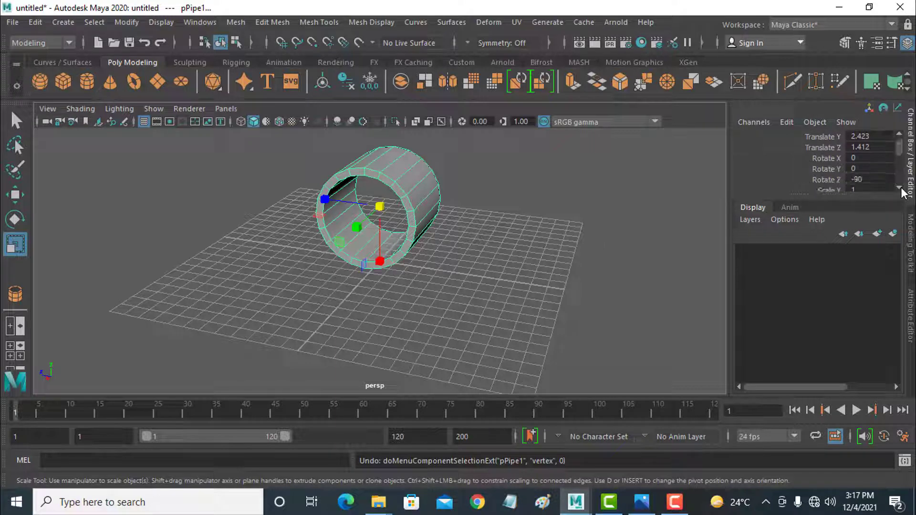
scroll(901, 191, down, 3)
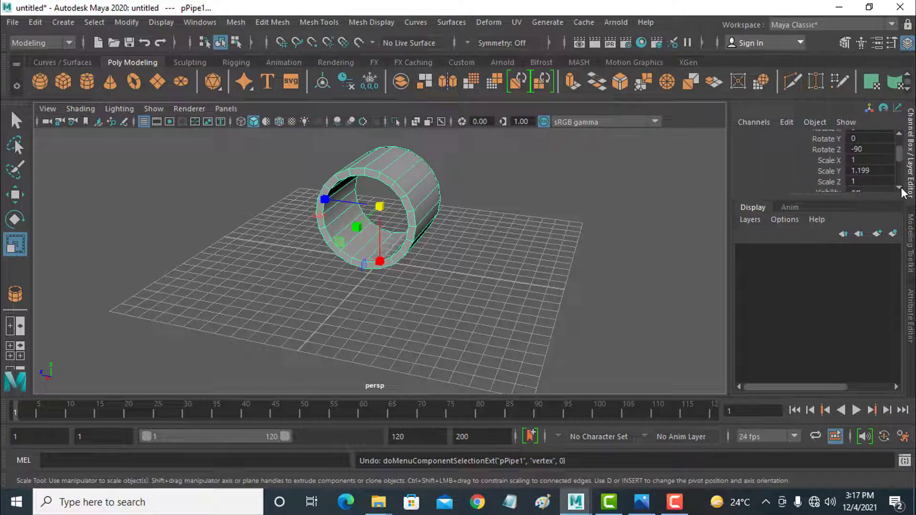
scroll(902, 192, down, 3)
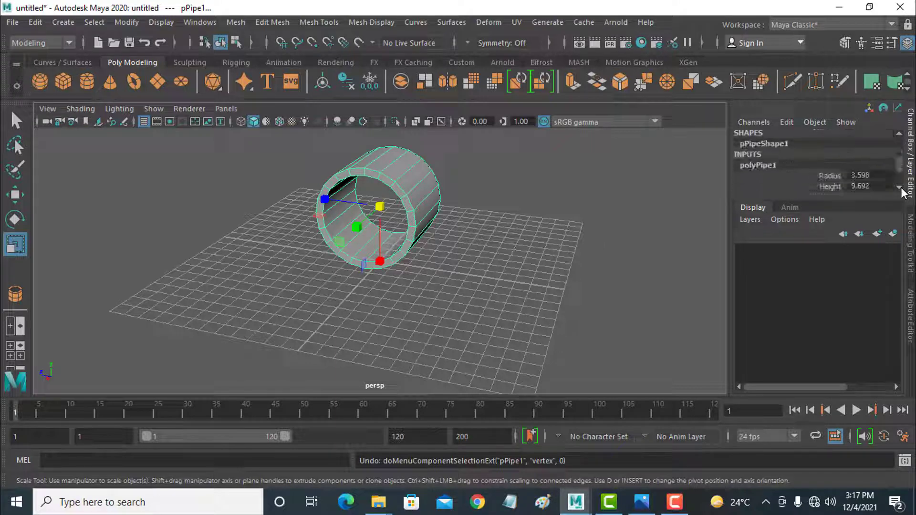
scroll(902, 191, down, 1)
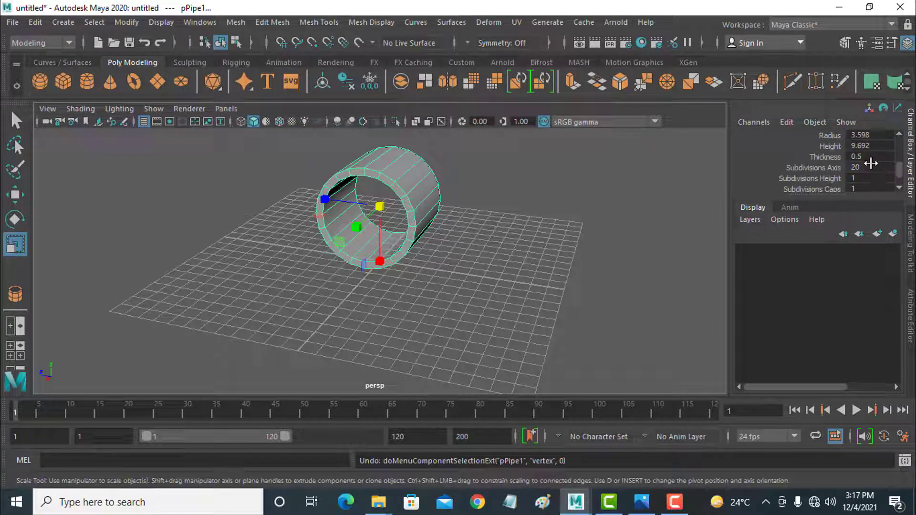
click(869, 167)
text(4)
key(Return)
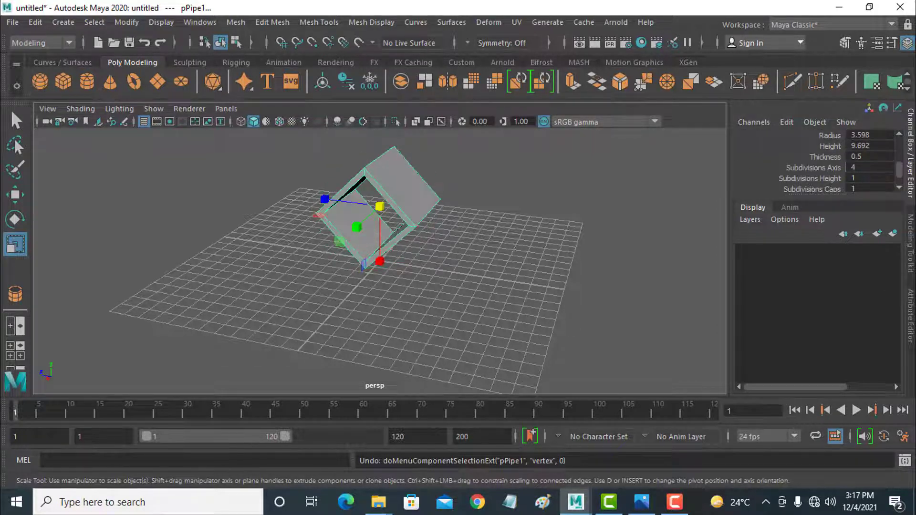
text(6)
key(Return)
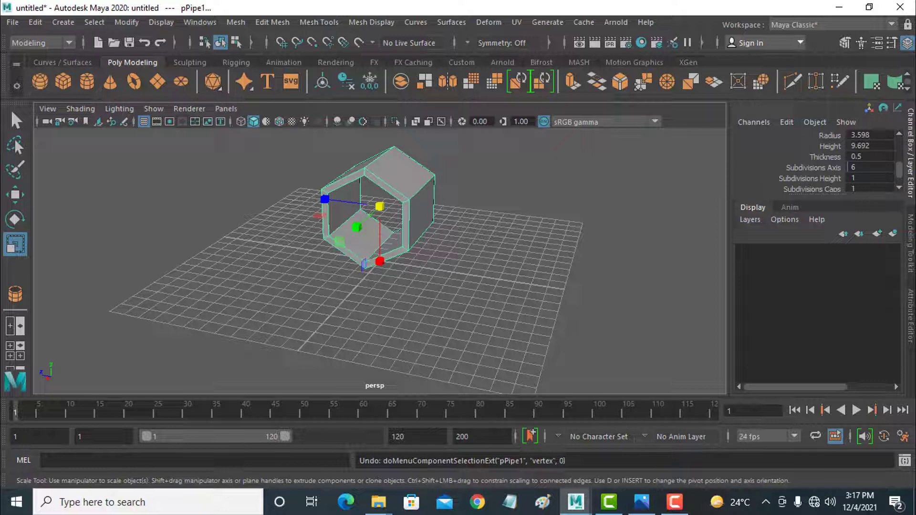
text(7)
key(Return)
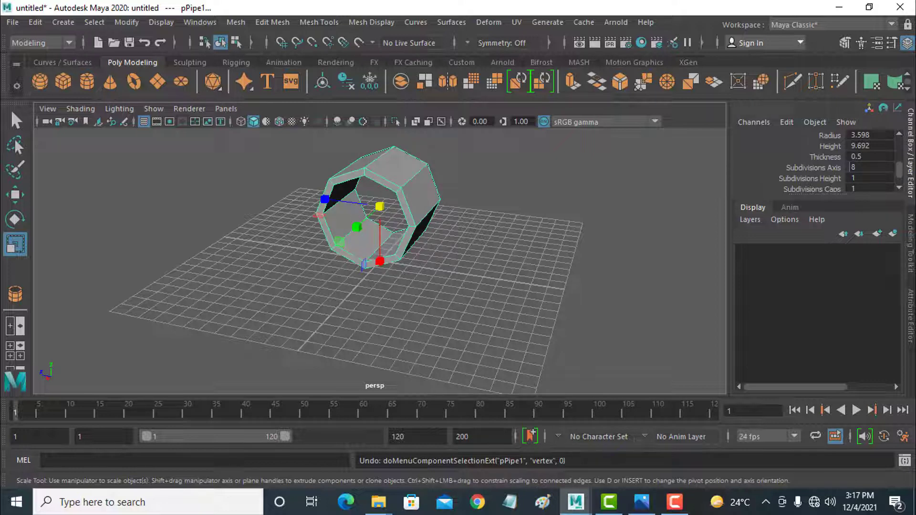
Select the eight vertices at one pipe end and scale them inward to taper it
alt+drag(374, 304, 432, 270)
right_drag(450, 205, 405, 138)
drag(449, 151, 529, 284)
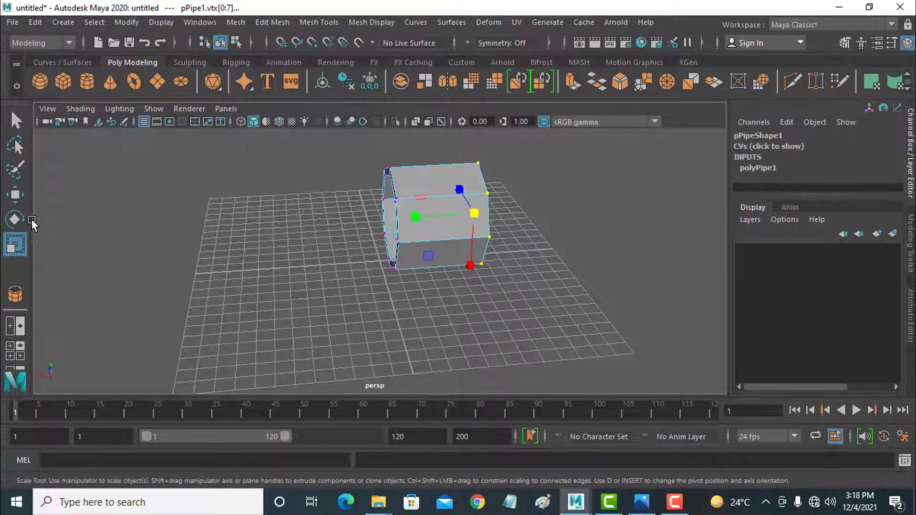
drag(477, 213, 528, 268)
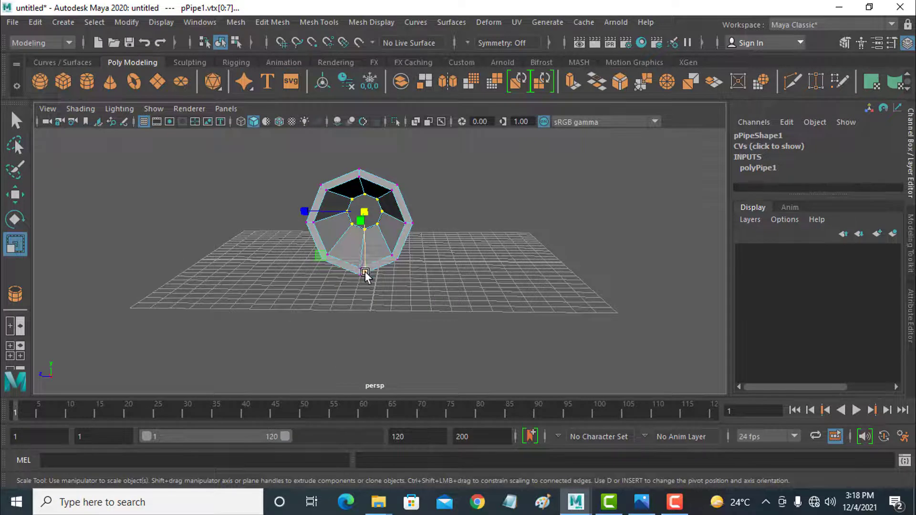
drag(364, 271, 366, 258)
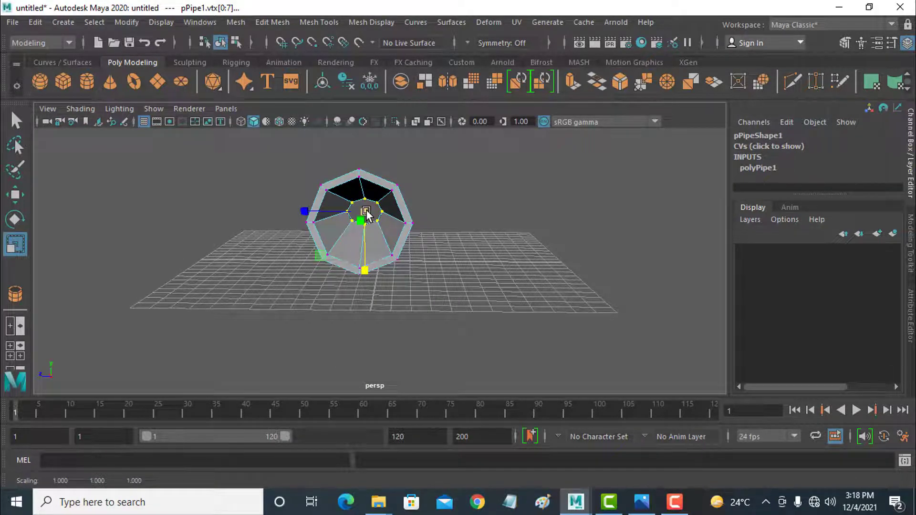
drag(365, 211, 373, 204)
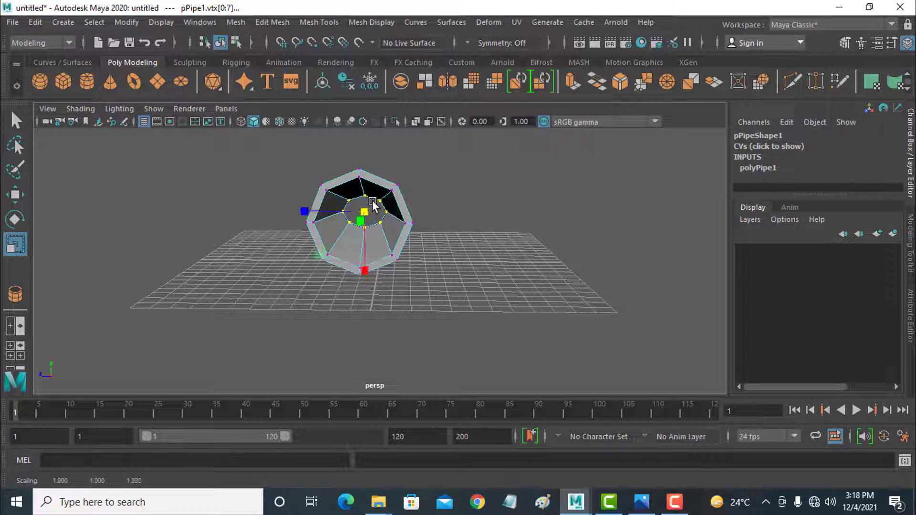
Lower the inner vertex ring to deepen the bowl, then return to Object Mode
key(w)
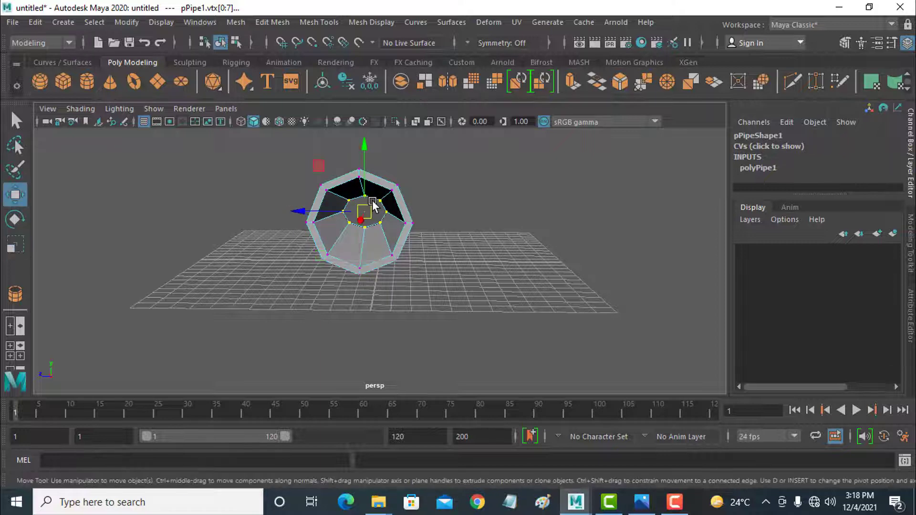
click(368, 145)
drag(368, 148, 368, 164)
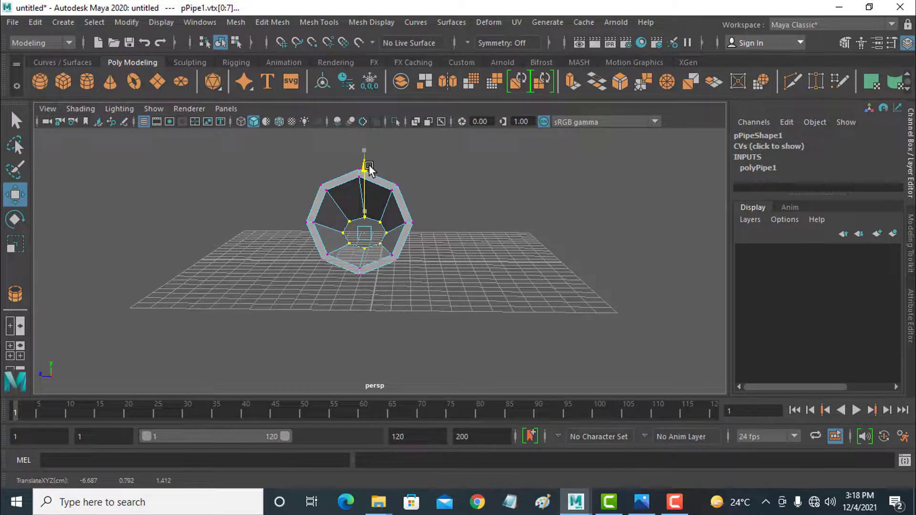
alt+drag(430, 256, 391, 233)
right_click(381, 224)
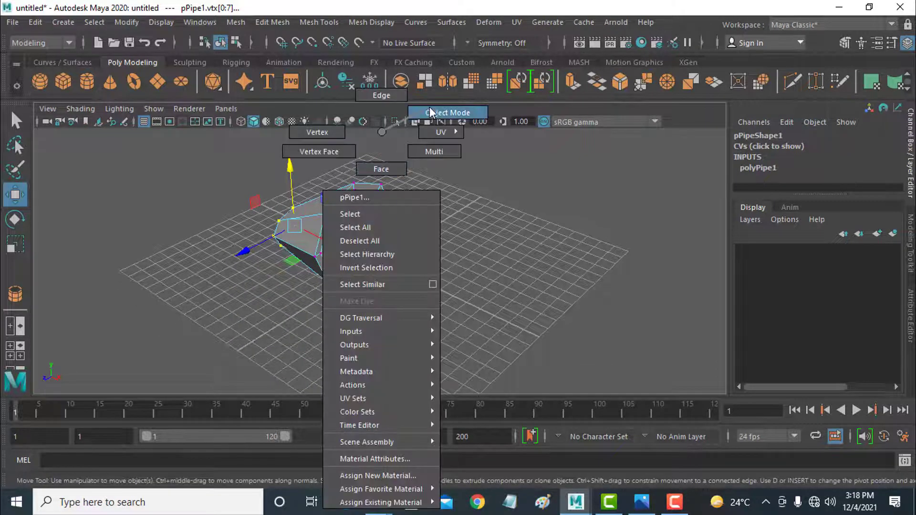
click(447, 112)
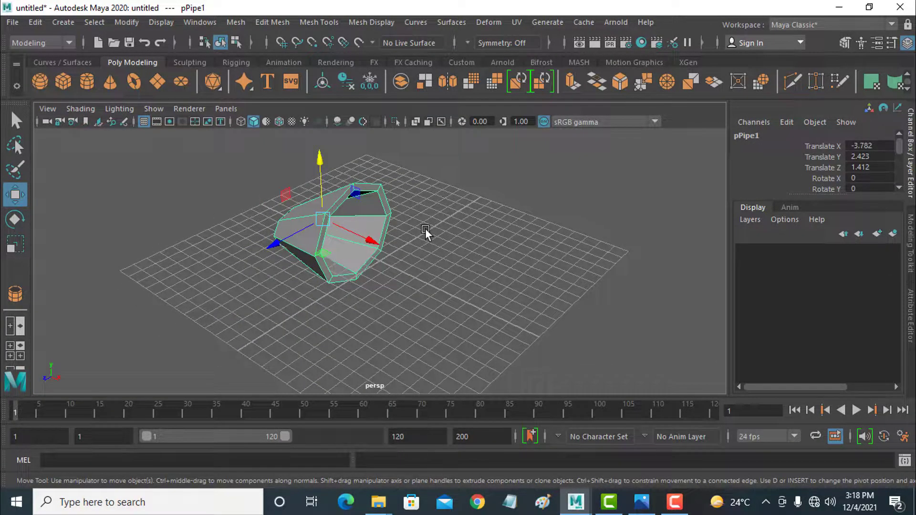
key(3)
alt+drag(404, 273, 360, 265)
scroll(370, 243, up, 6)
scroll(370, 244, down, 2)
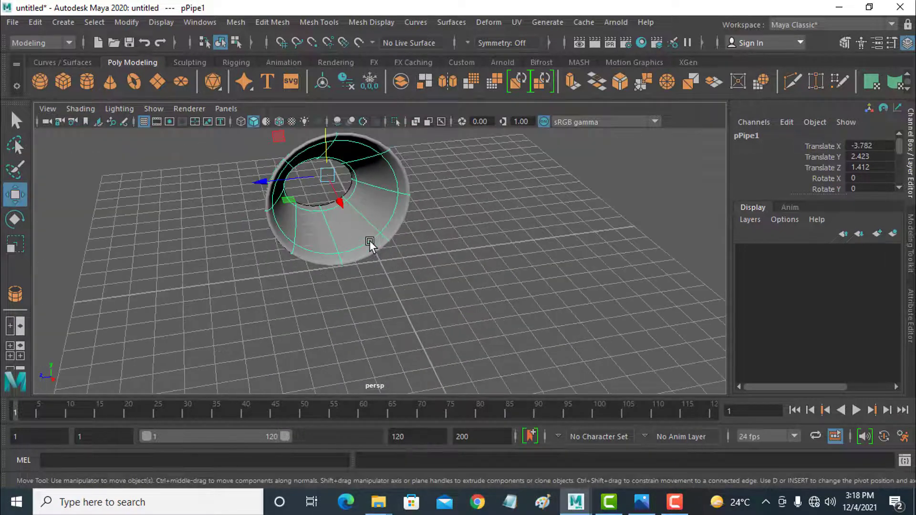
alt+drag(370, 214, 367, 235)
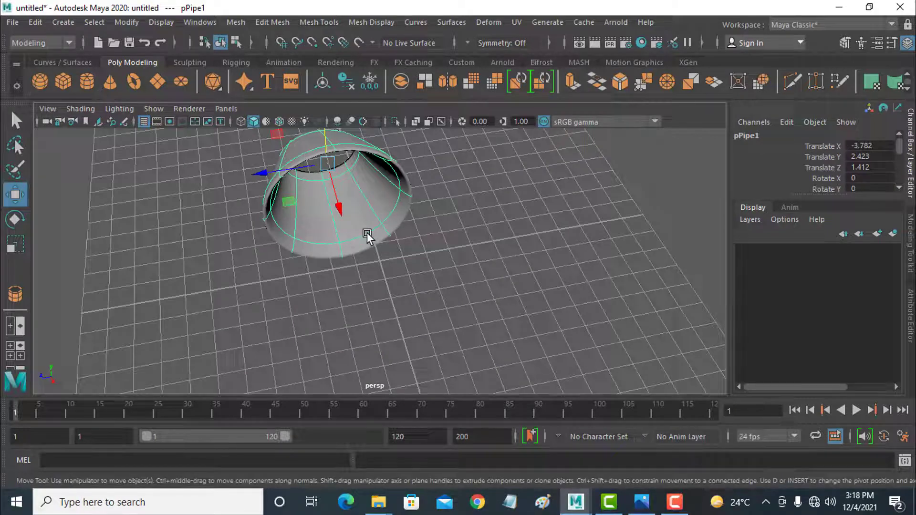
key(1)
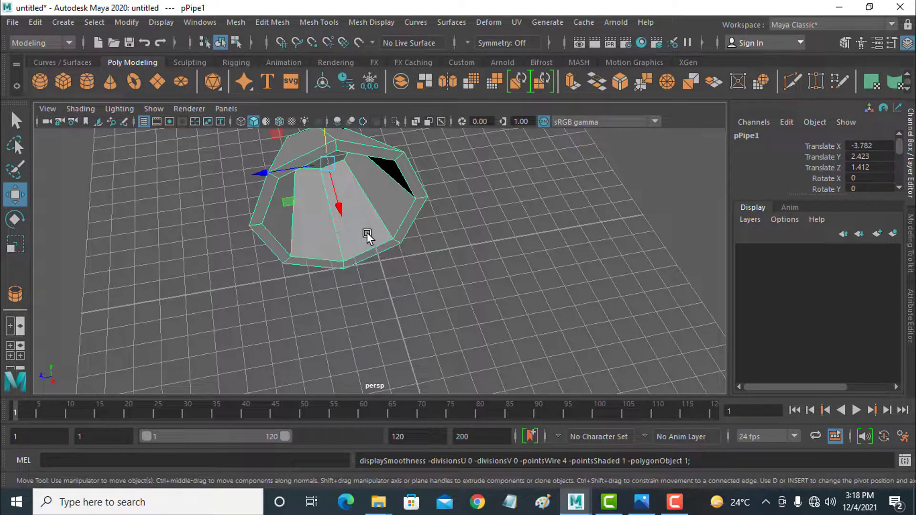
alt+drag(384, 230, 328, 221)
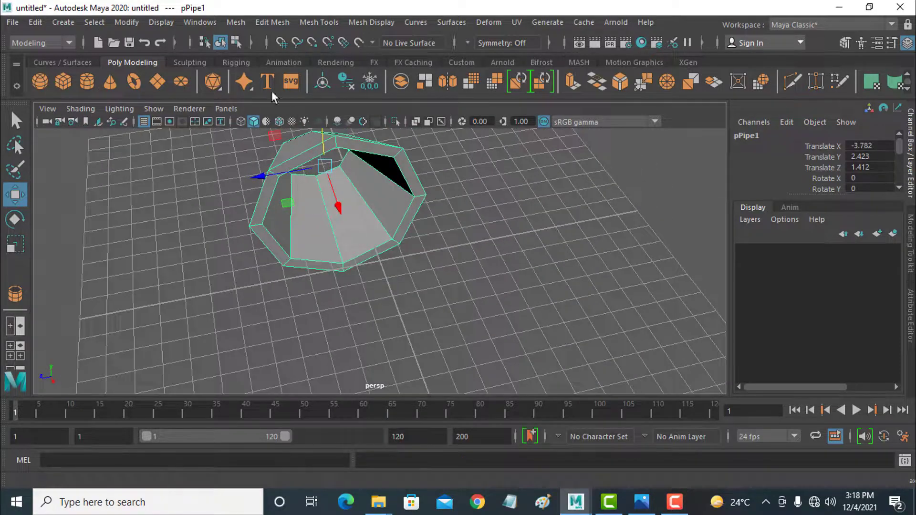
Insert four edge loops, polySplitRing1 to 4, around the pipe near its rims
click(311, 22)
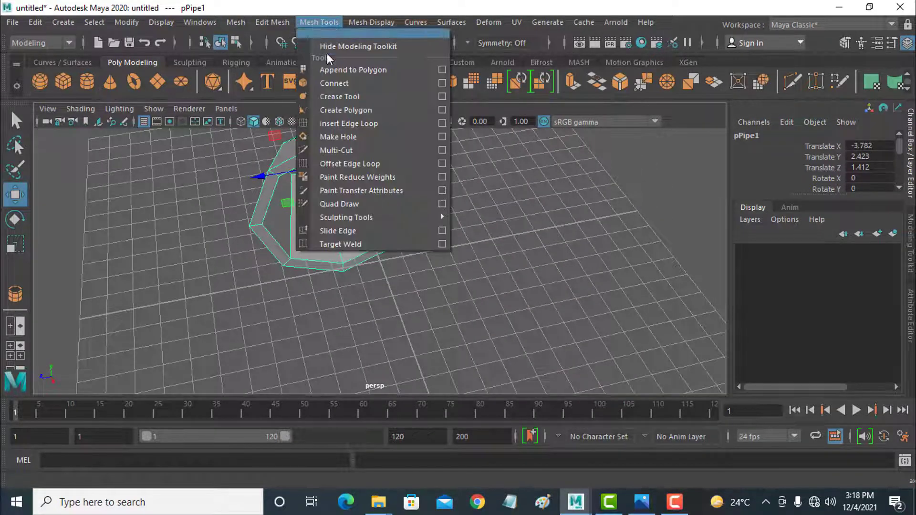
click(357, 124)
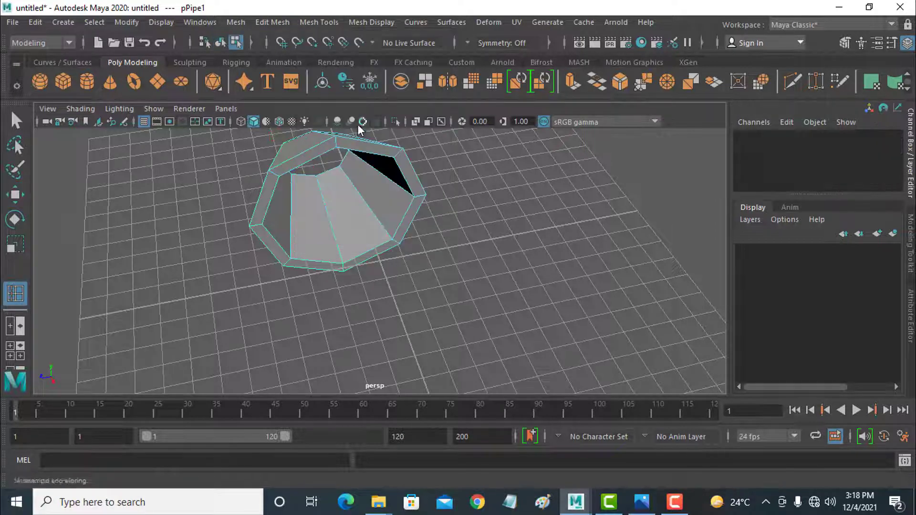
click(386, 230)
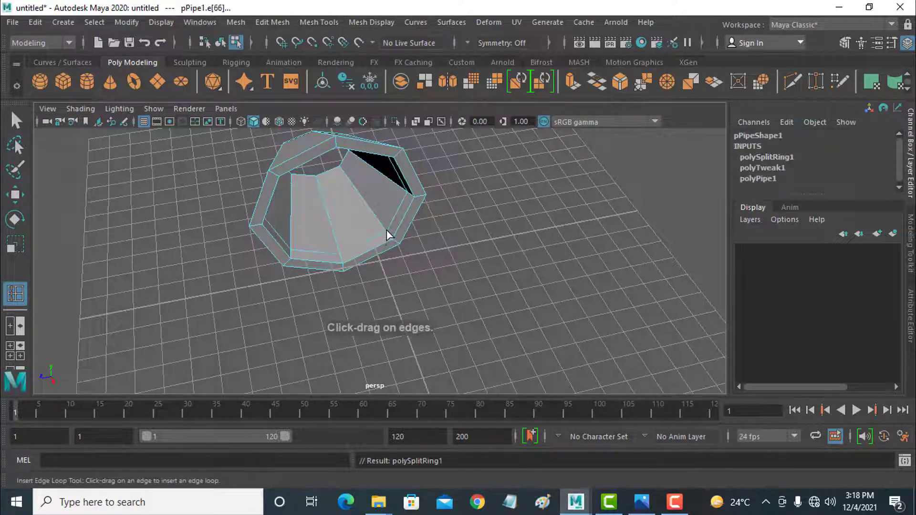
alt+drag(398, 238, 471, 200)
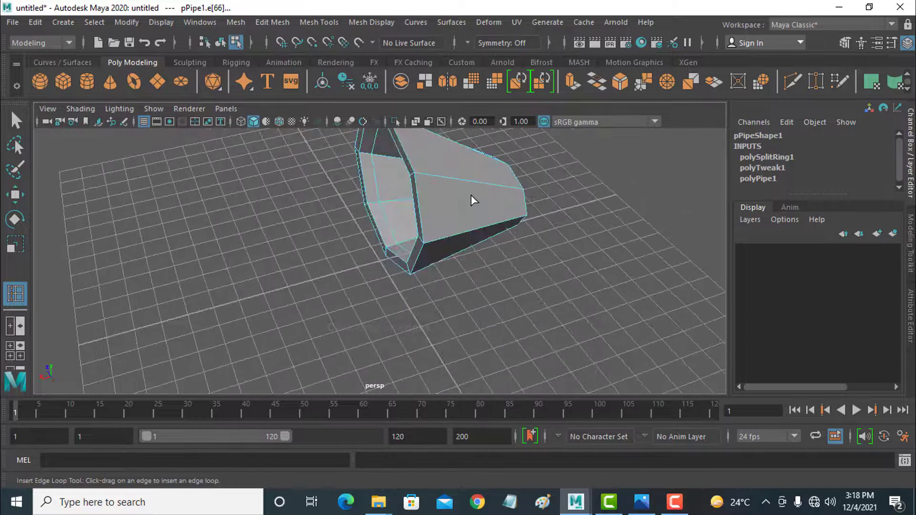
click(427, 176)
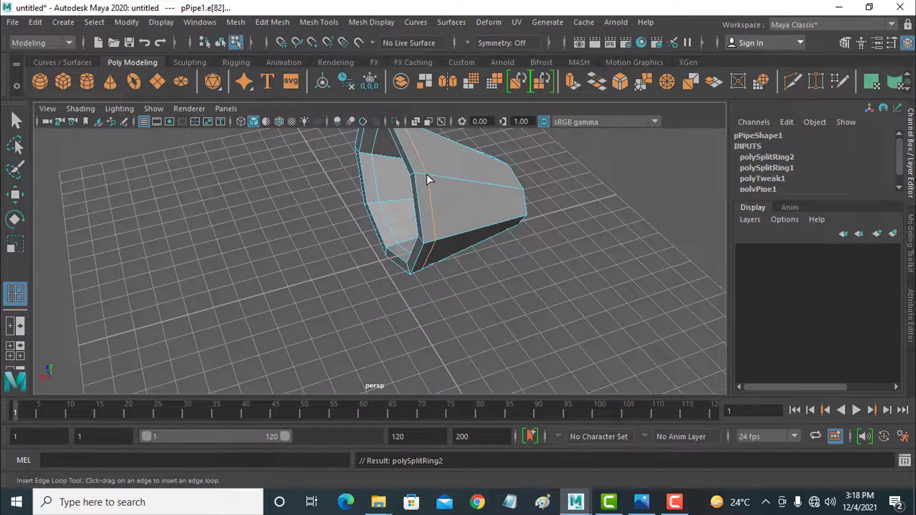
click(513, 187)
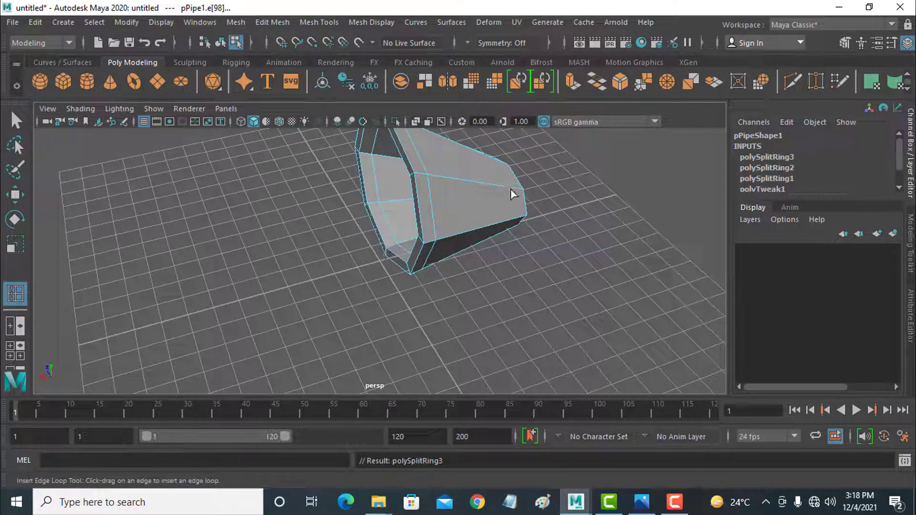
click(510, 188)
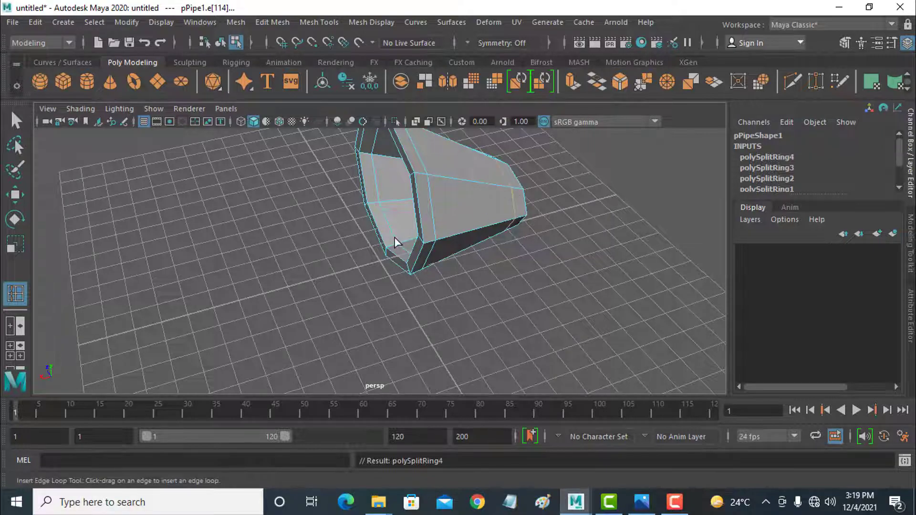
Orbit and zoom around the pipe to inspect the new edge loops from above
alt+drag(394, 238, 401, 221)
scroll(324, 170, up, 5)
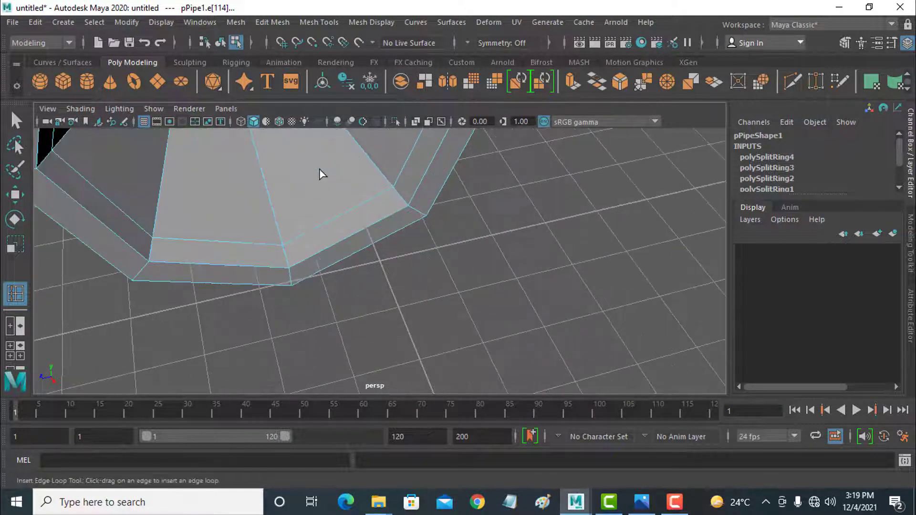
alt+drag(288, 158, 325, 319)
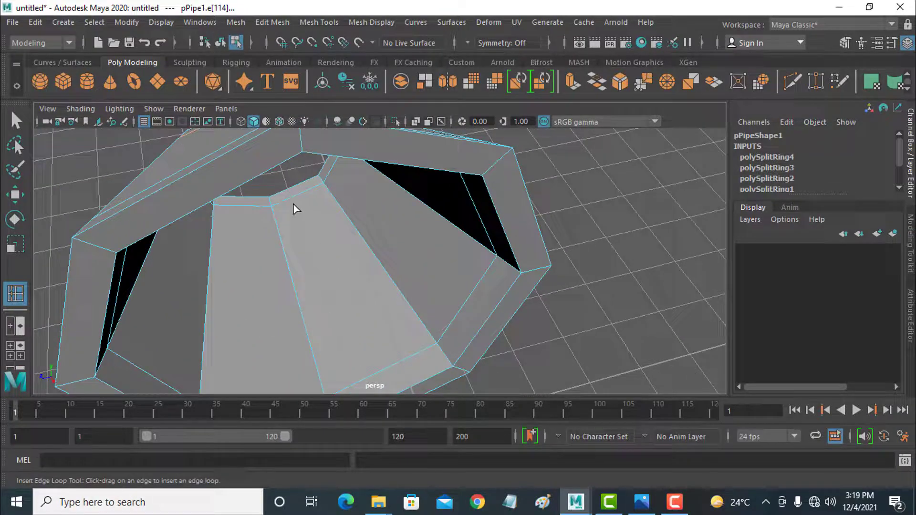
scroll(301, 207, down, 5)
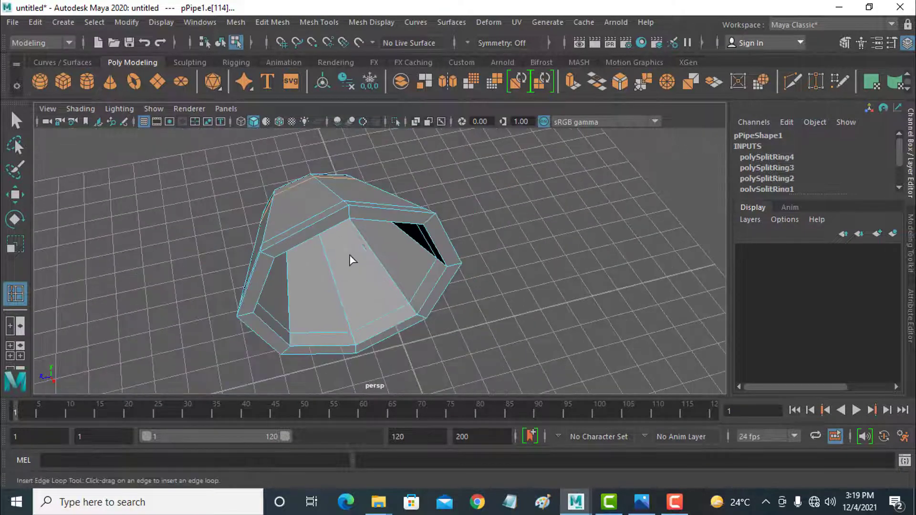
mouse_move(351, 259)
alt+mouse_down()
mouse_move(359, 246)
mouse_move(352, 242)
alt+mouse_up()
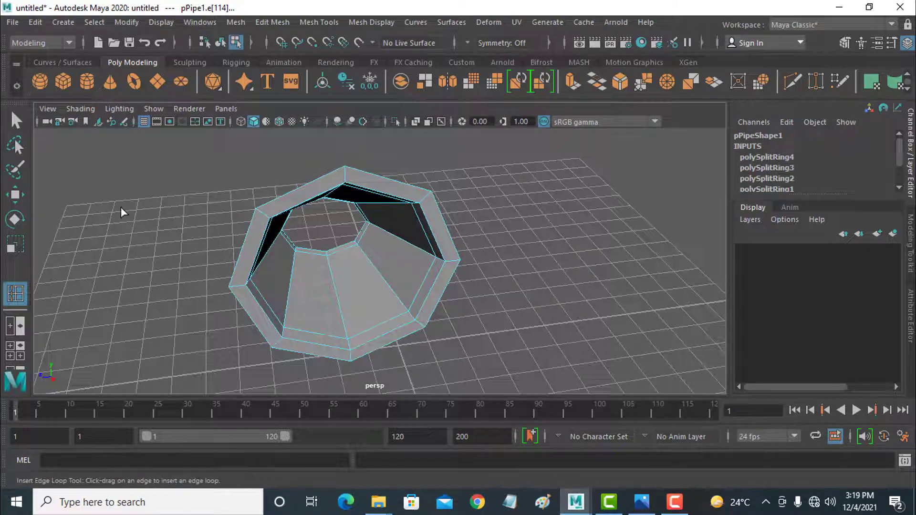
click(14, 194)
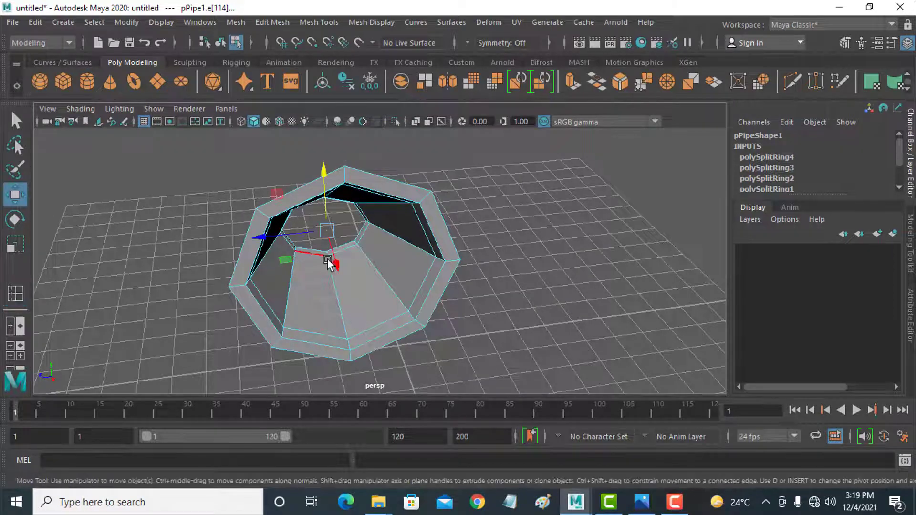
Turn on smooth preview with 3 and pick vertices on the shell's upper-left rim
key(3)
alt+drag(357, 272, 354, 252)
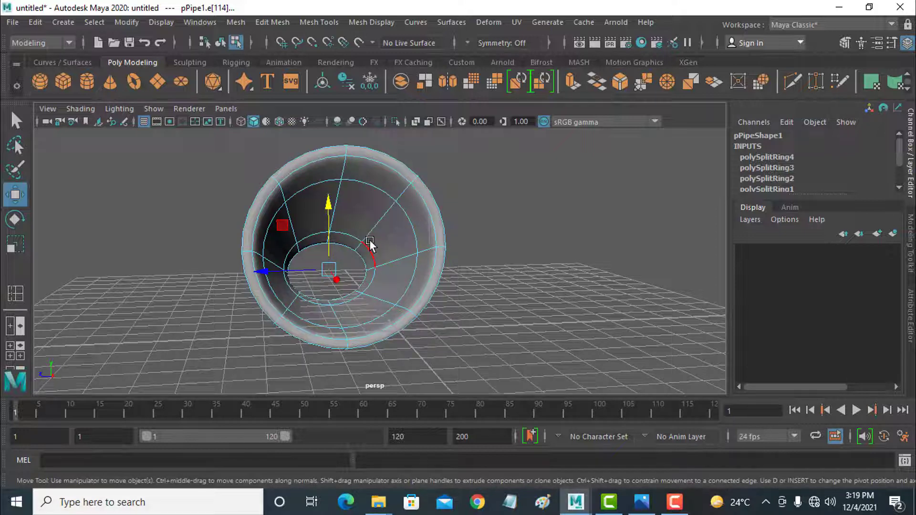
right_drag(369, 239, 307, 134)
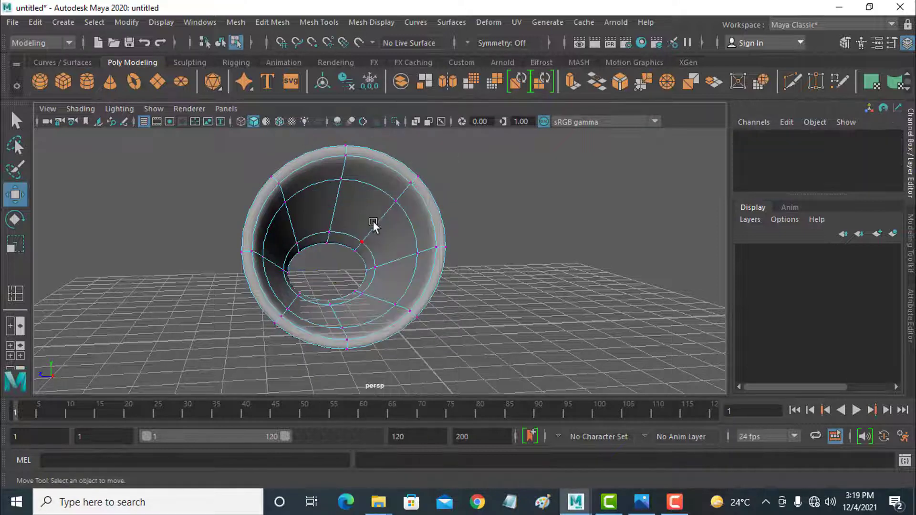
drag(253, 161, 286, 184)
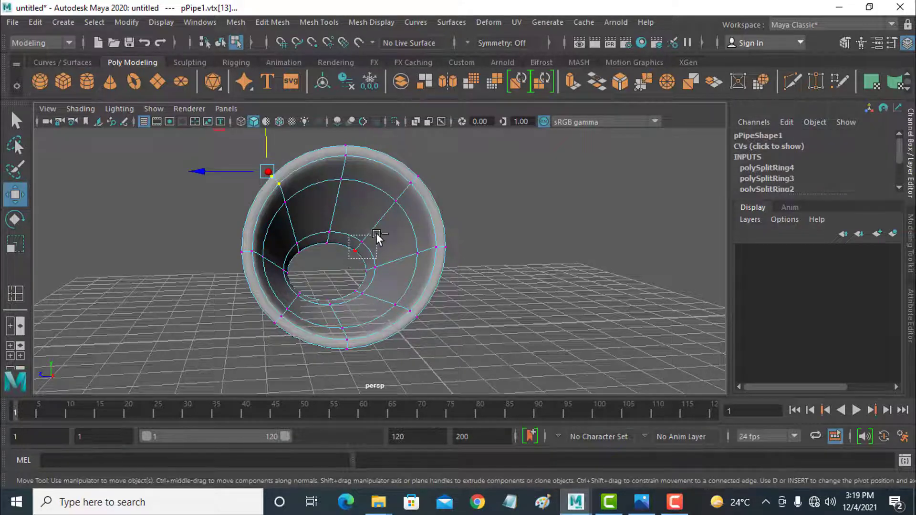
drag(440, 150, 385, 210)
drag(261, 208, 238, 215)
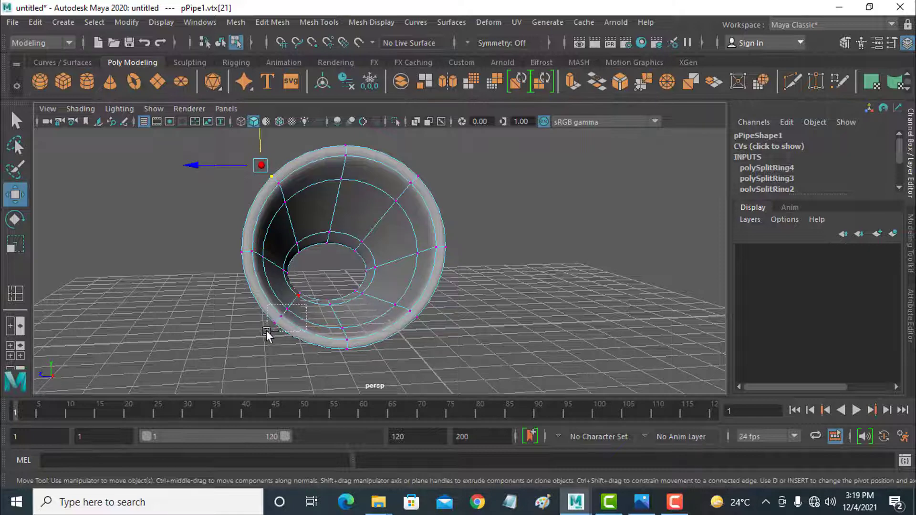
drag(267, 330, 267, 329)
Select the top rim vertices and scale them outward to widen the top
click(15, 244)
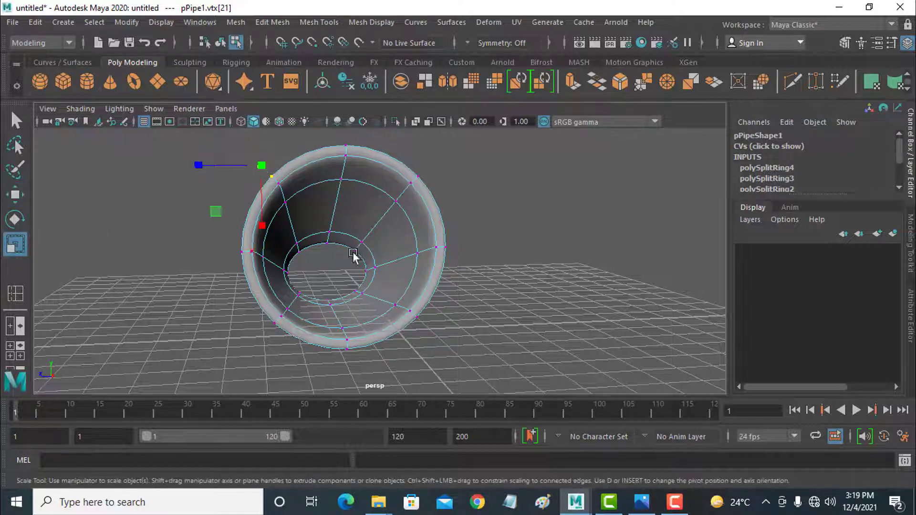
click(263, 163)
mouse_move(262, 163)
mouse_down()
mouse_move(271, 148)
mouse_move(265, 165)
mouse_up()
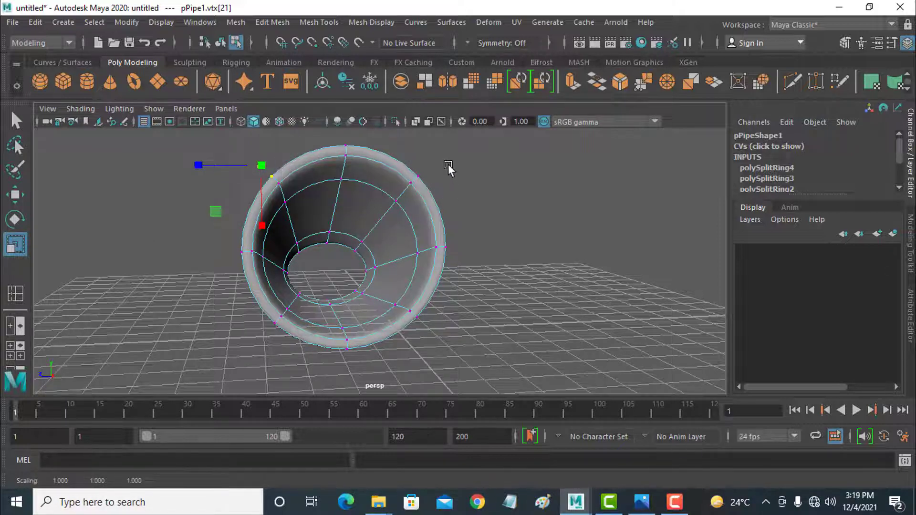
drag(448, 164, 398, 190)
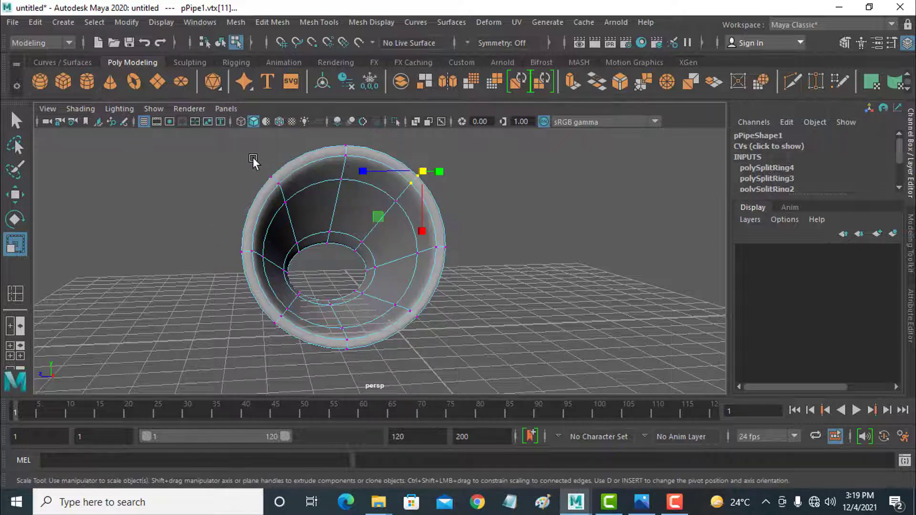
drag(253, 158, 286, 192)
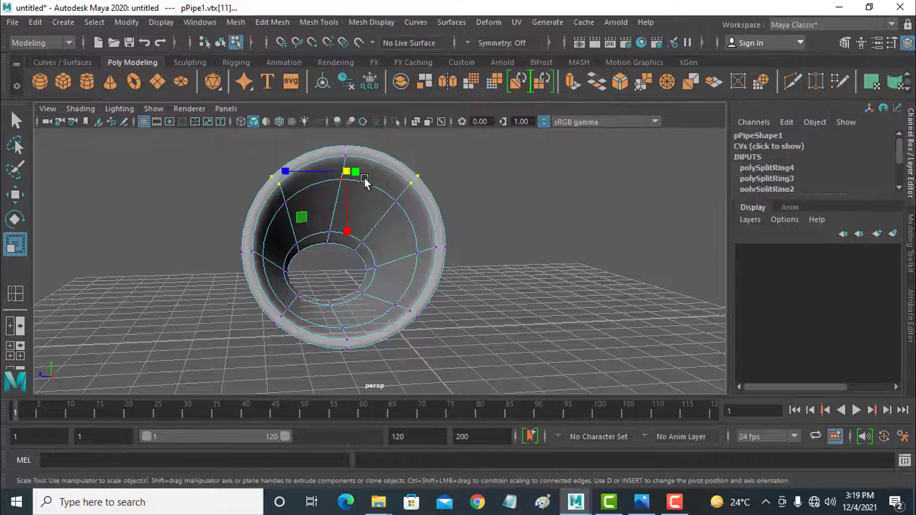
drag(348, 170, 375, 158)
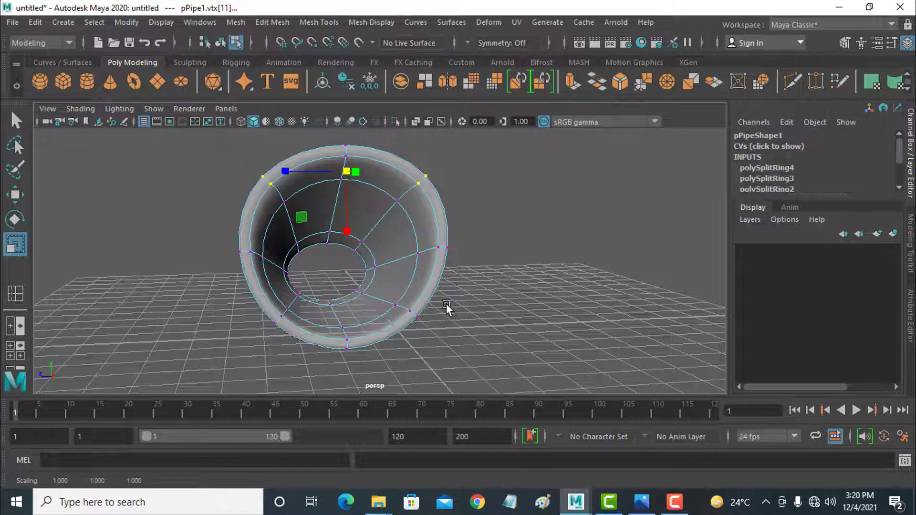
Select the bottom rim vertices and enlarge them slightly
drag(446, 301, 405, 328)
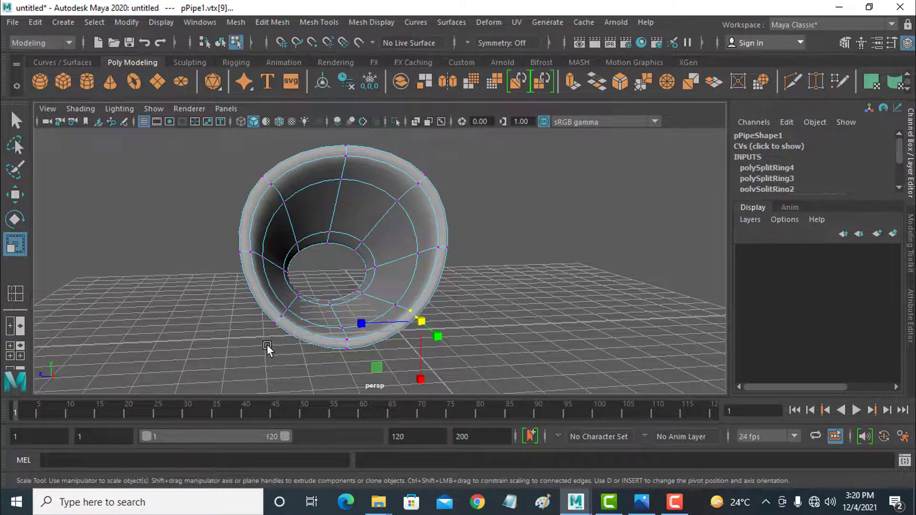
drag(266, 336, 290, 315)
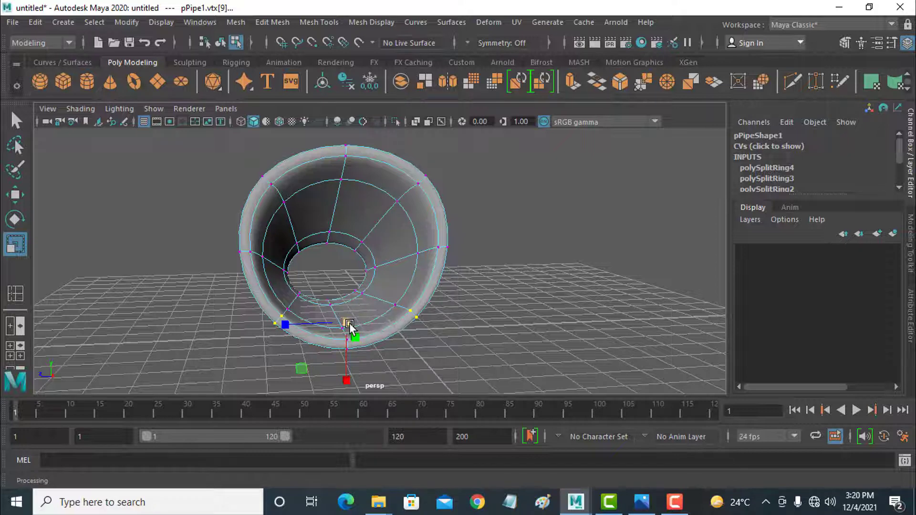
drag(349, 323, 371, 309)
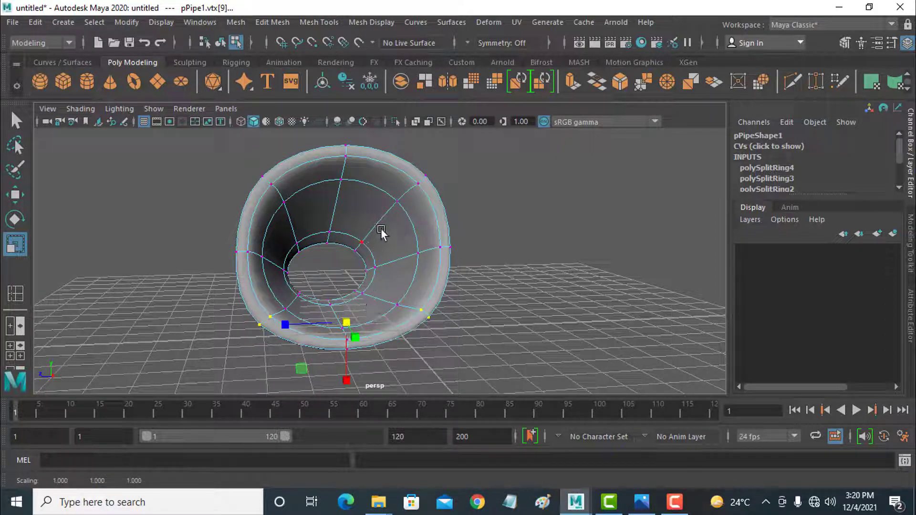
Select the inner-ring vertices and spread them to widen the shell's opening
drag(381, 230, 340, 233)
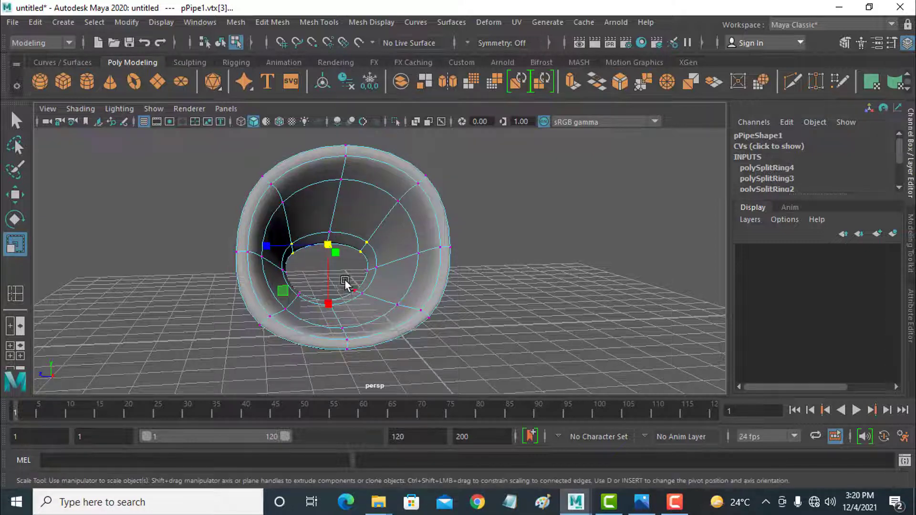
drag(369, 299, 369, 299)
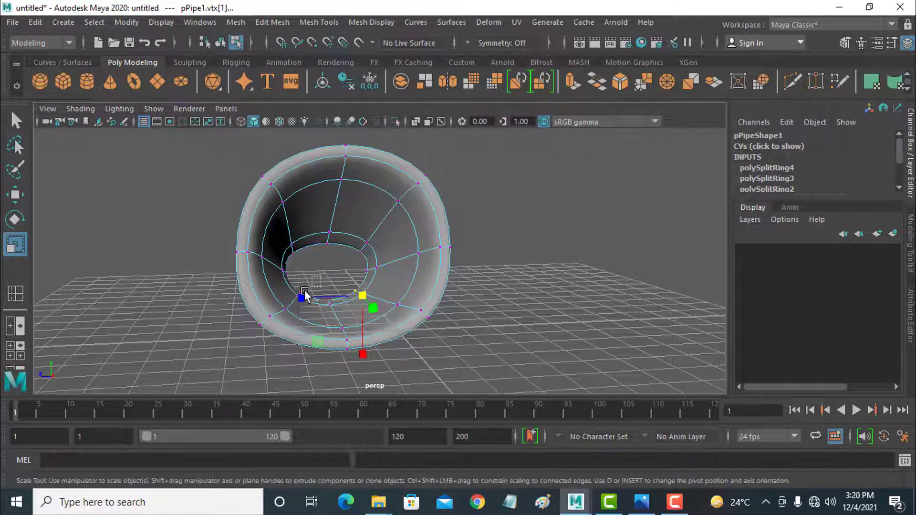
shift+click(295, 299)
drag(329, 295, 341, 272)
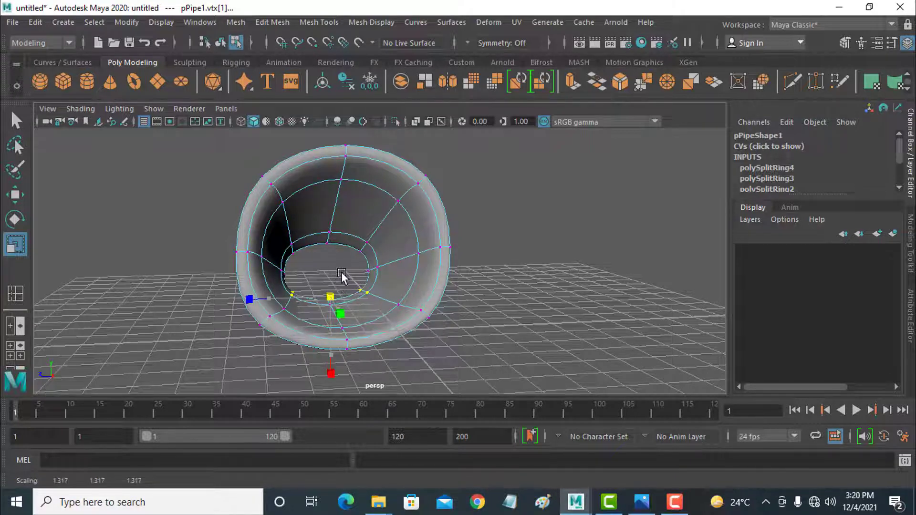
click(14, 194)
alt+drag(377, 262, 399, 270)
Check the reference chair photo, then return to the Maya scene
click(642, 502)
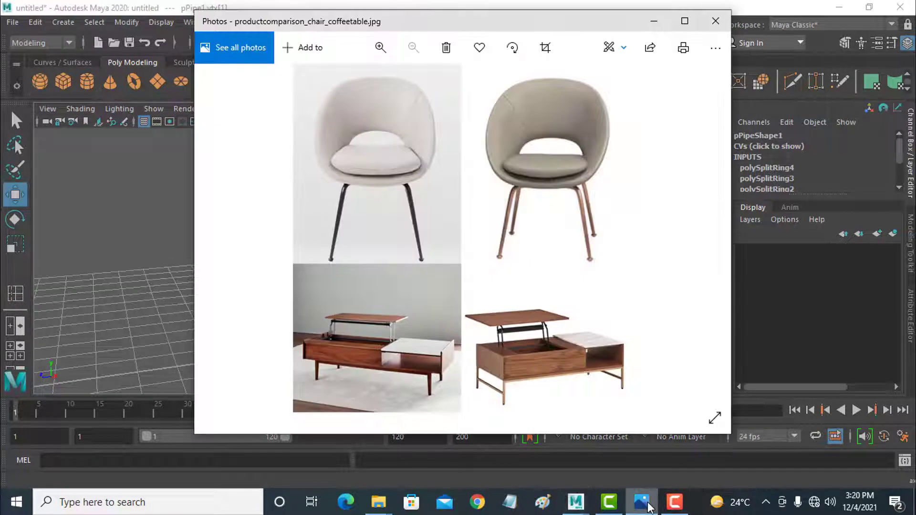
click(647, 504)
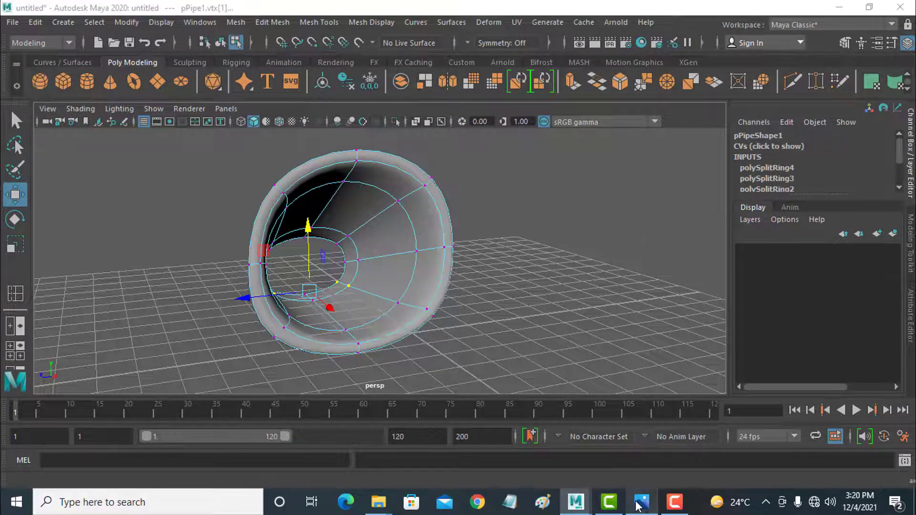
click(635, 505)
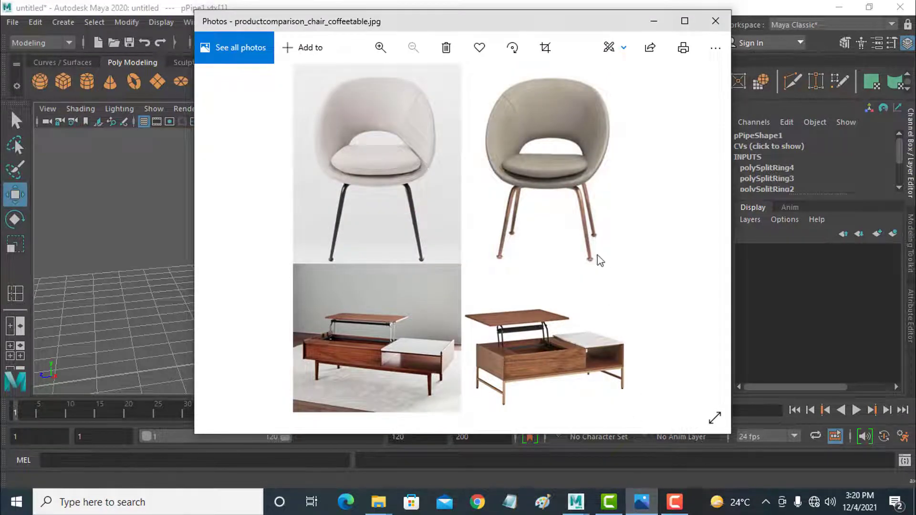
click(197, 269)
Raise the whole shell above the grid to Translate Y 5.107
click(133, 279)
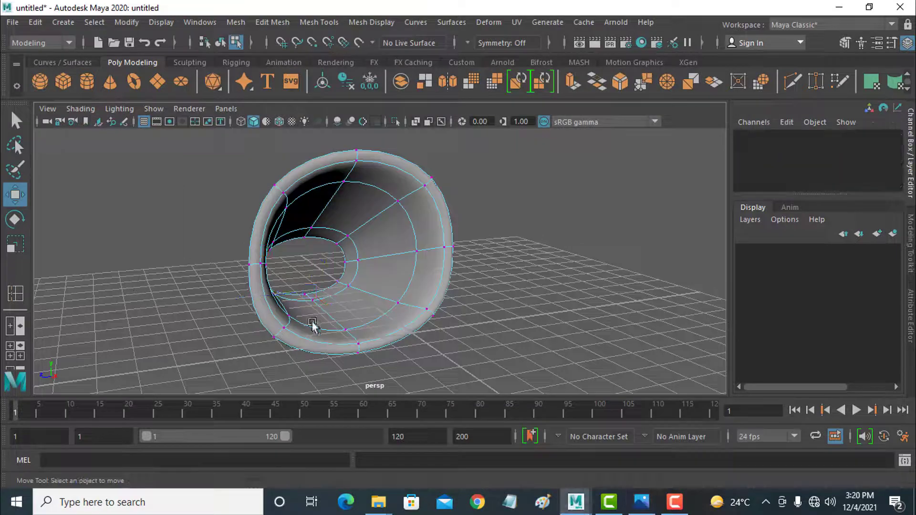
alt+drag(313, 323, 317, 302)
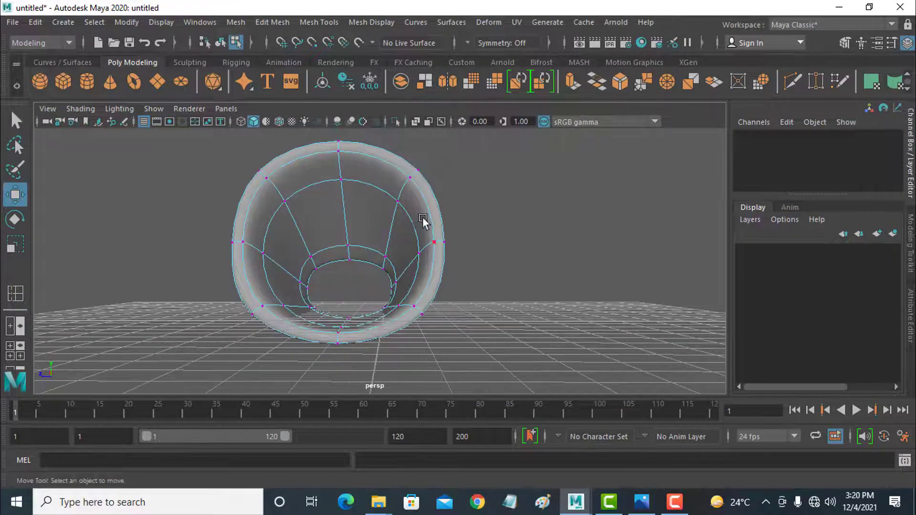
right_drag(423, 218, 479, 114)
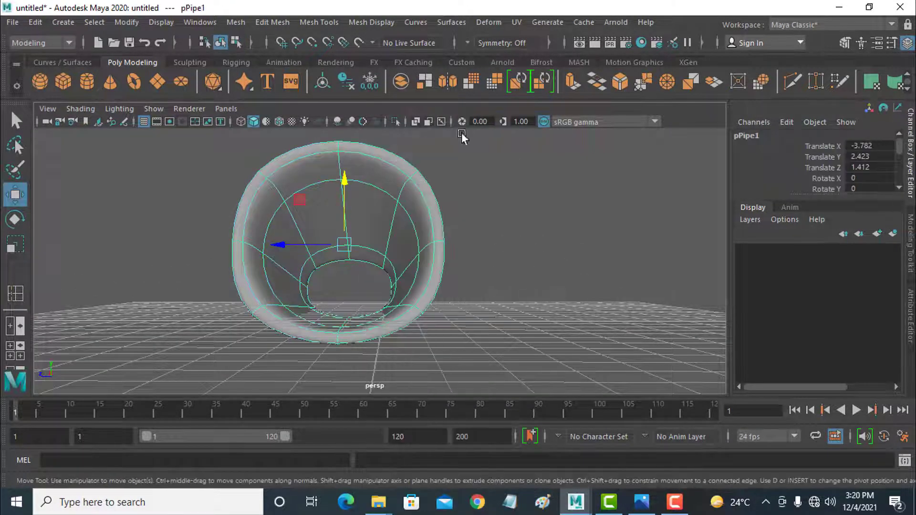
drag(340, 205, 357, 120)
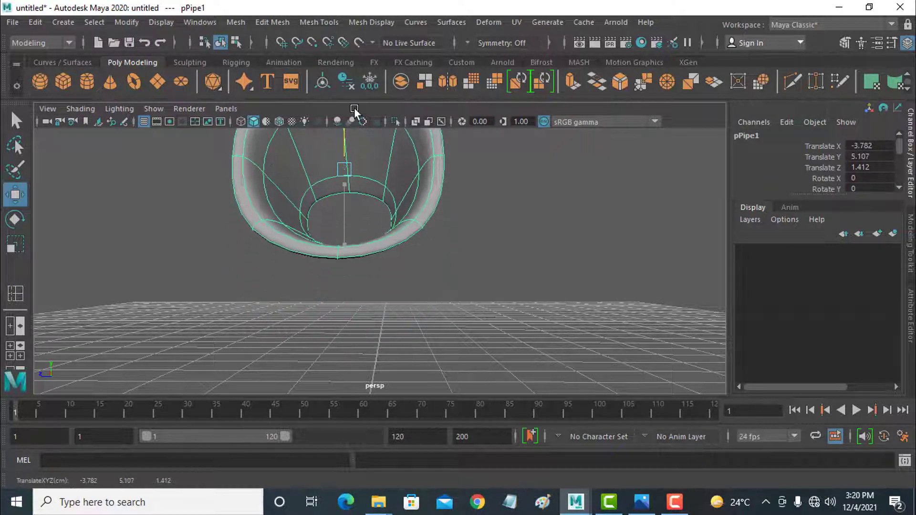
alt+drag(374, 213, 359, 241)
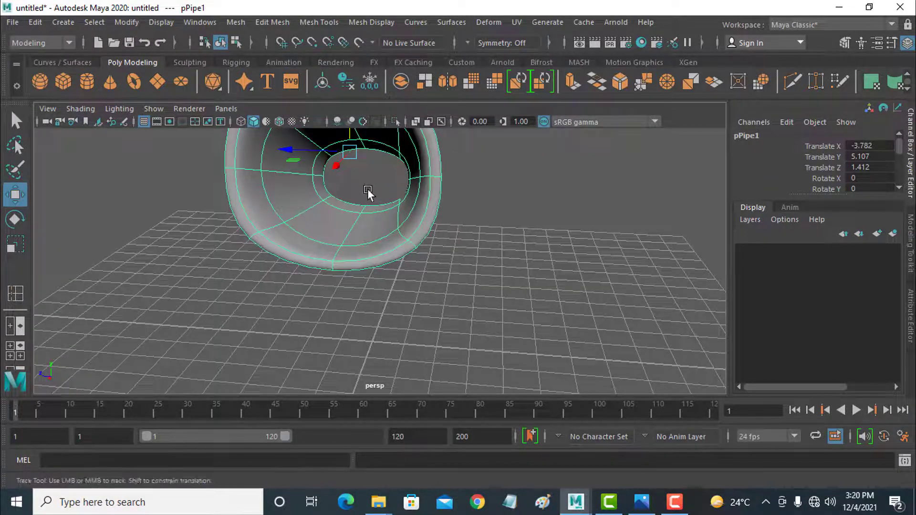
alt+middle_drag(367, 188, 418, 262)
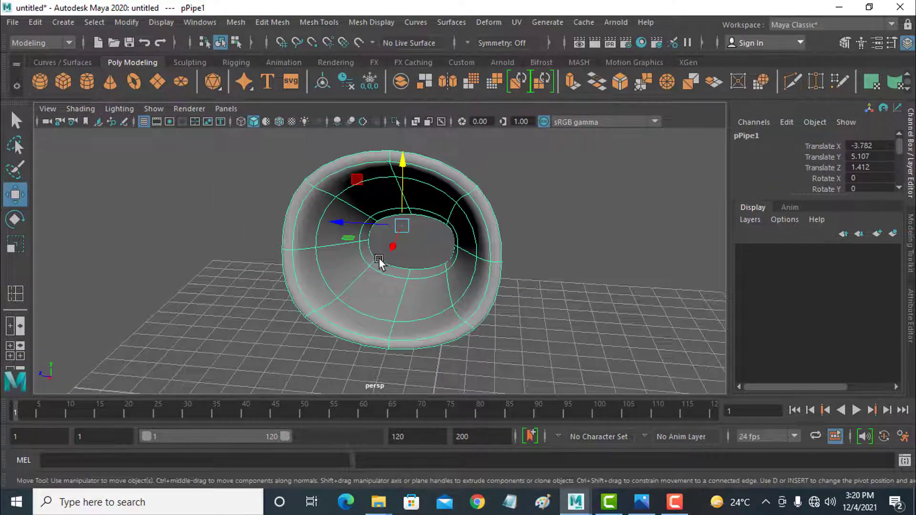
Maximize the top view, then check the chair reference photo again and return to Maya
key(space)
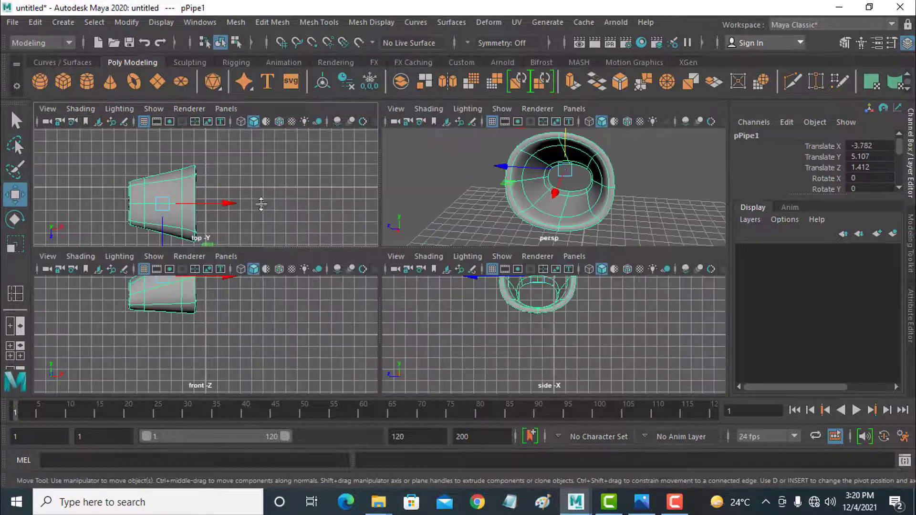
key(space)
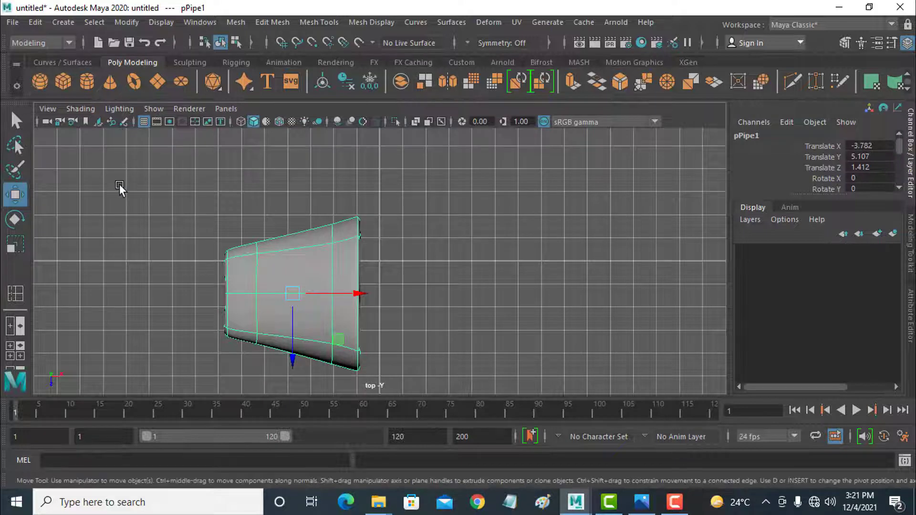
click(641, 502)
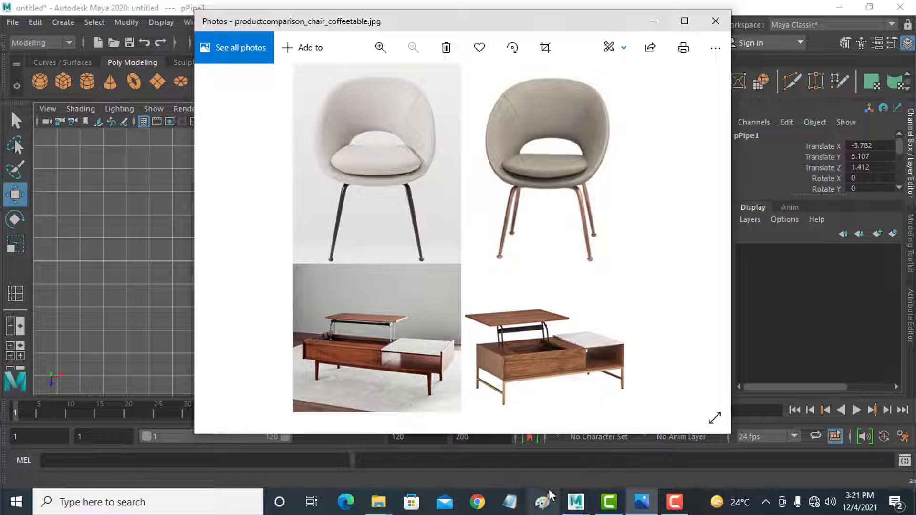
mouse_move(575, 501)
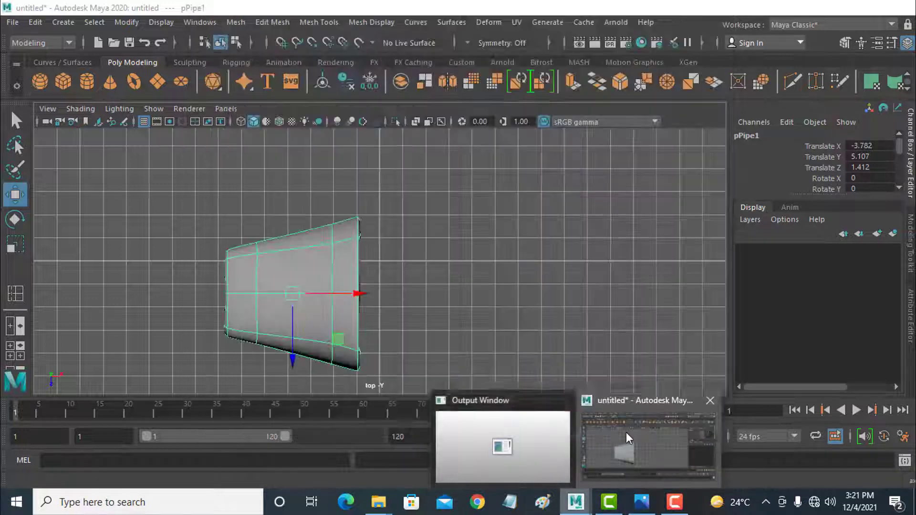
click(626, 432)
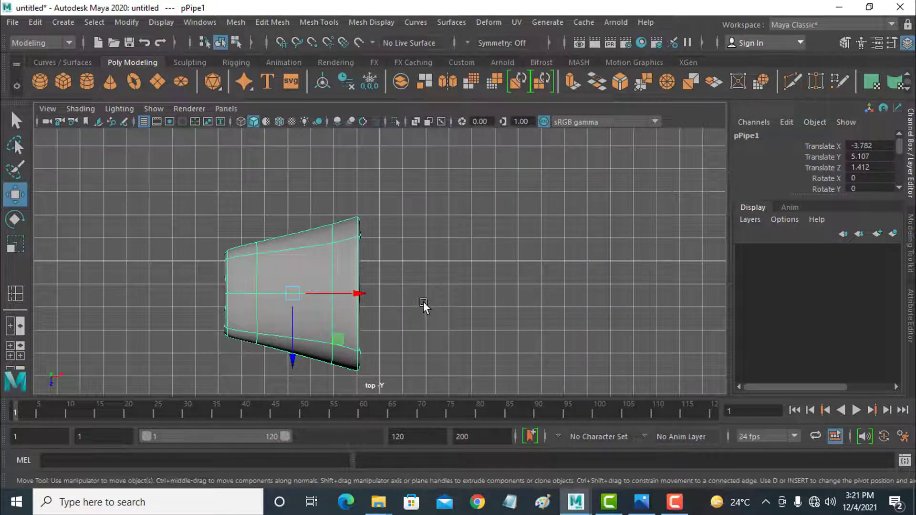
Draw a new polygon cylinder, pCylinder1, on the grid beside the pPipe1 shell
click(87, 80)
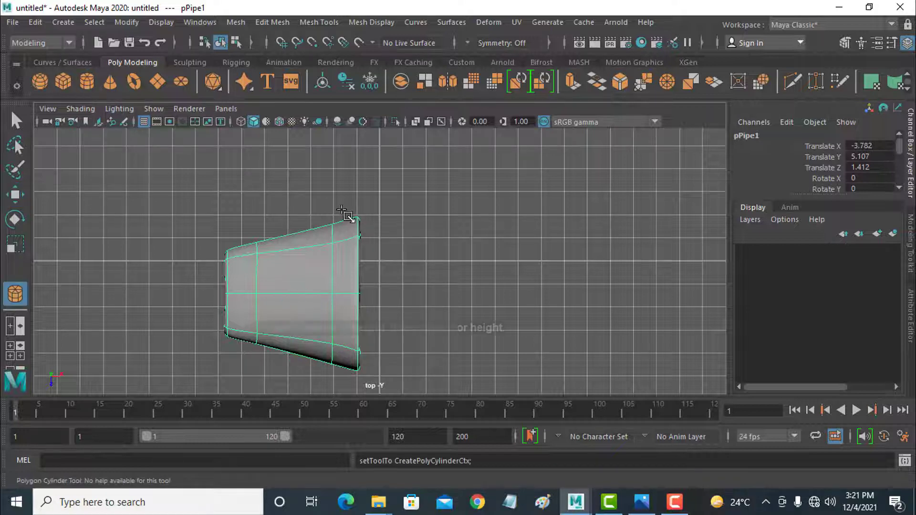
click(395, 223)
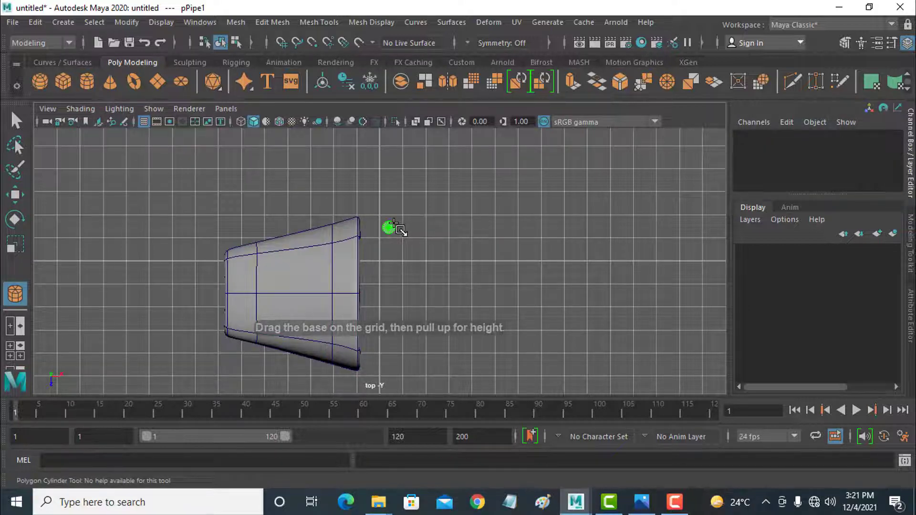
click(390, 226)
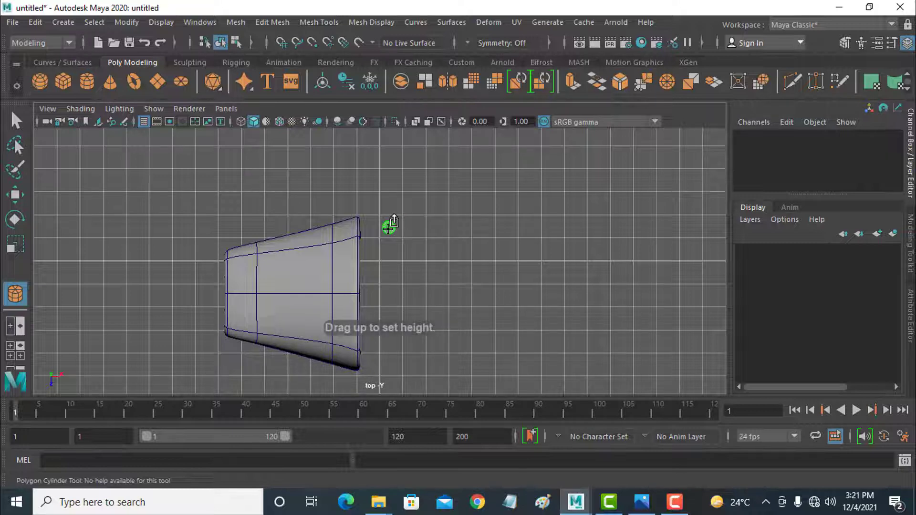
key(w)
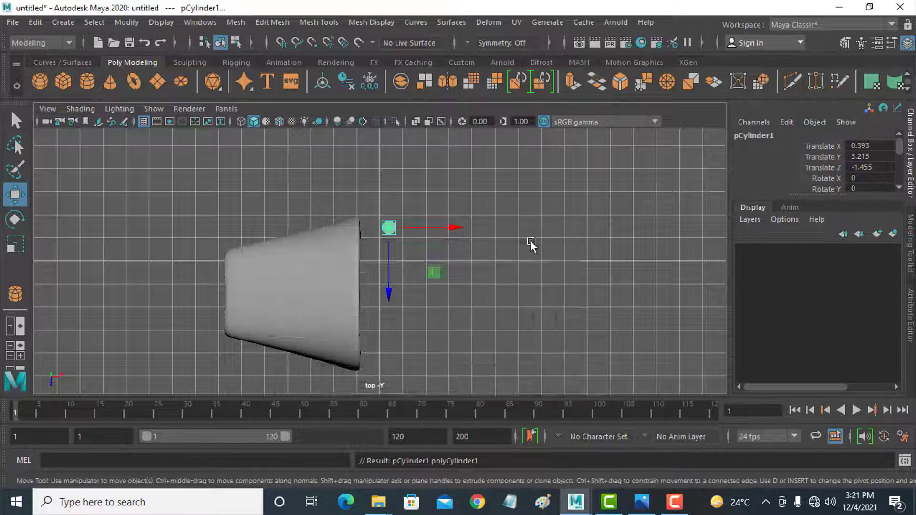
key(space)
key(space)
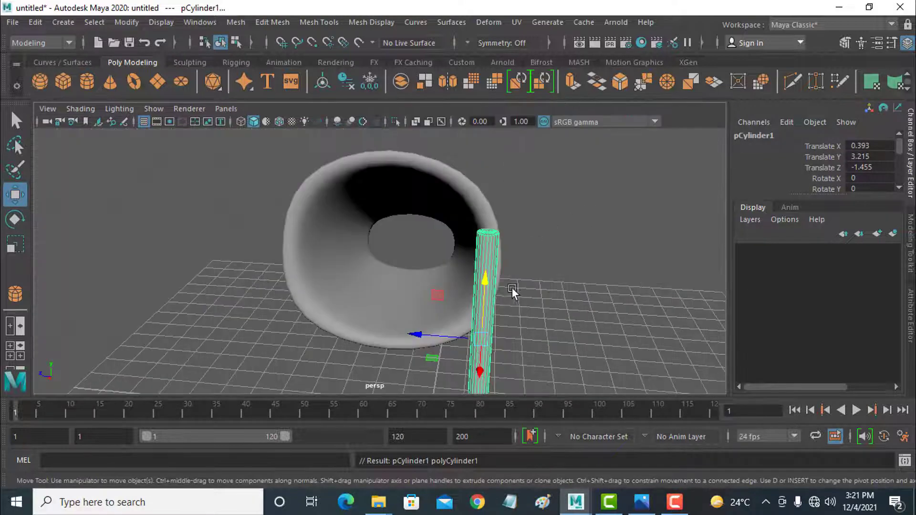
Reselect the new cylinder and zoom in on its top end
alt+drag(522, 308, 466, 341)
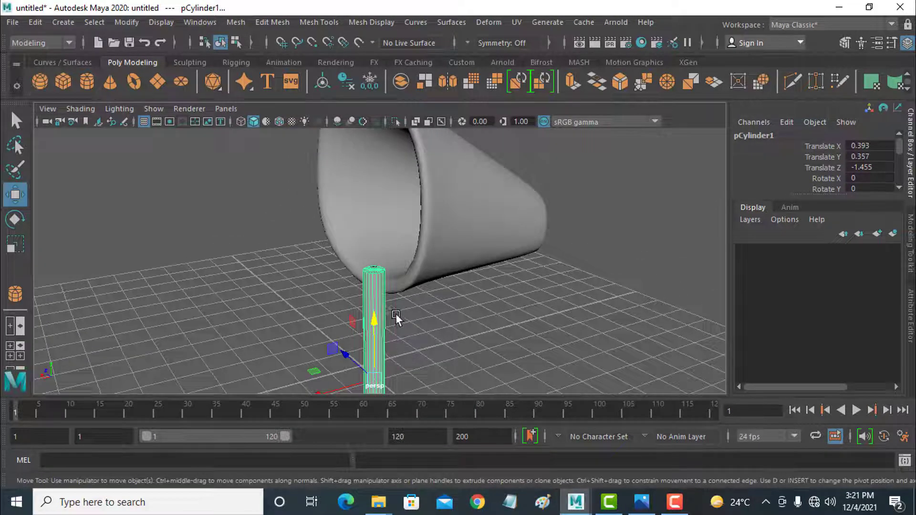
click(430, 334)
alt+drag(408, 304, 472, 319)
click(391, 327)
scroll(472, 319, up, 5)
alt+middle_drag(471, 319, 377, 267)
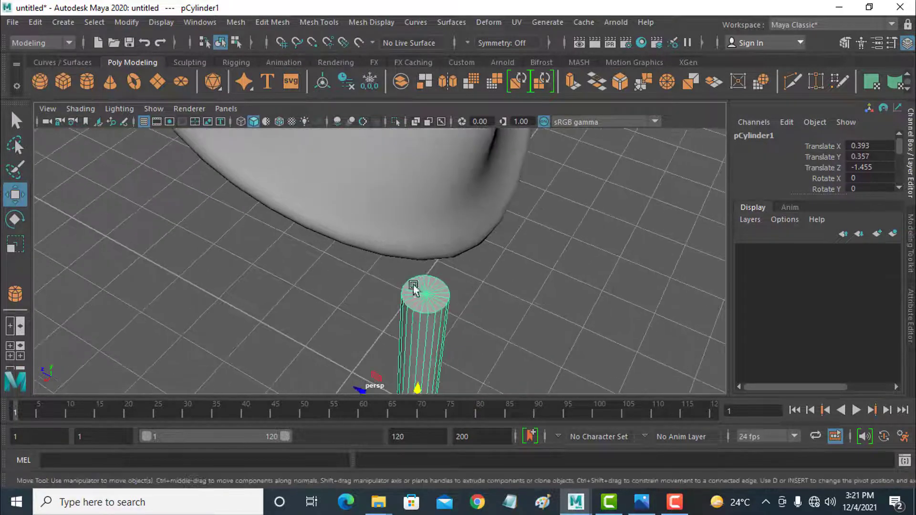
scroll(824, 174, down, 3)
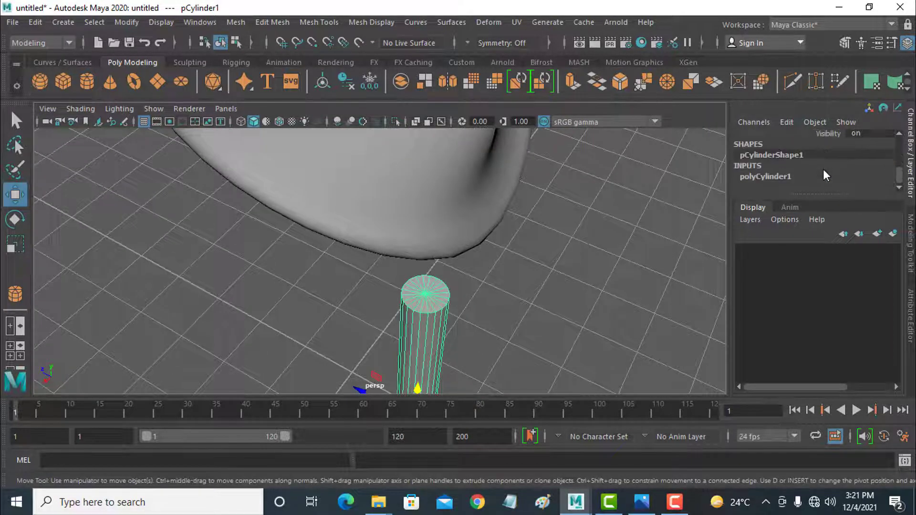
Set polyCylinder1 Subdivisions Caps to 0 so the leg ends are plain
click(784, 179)
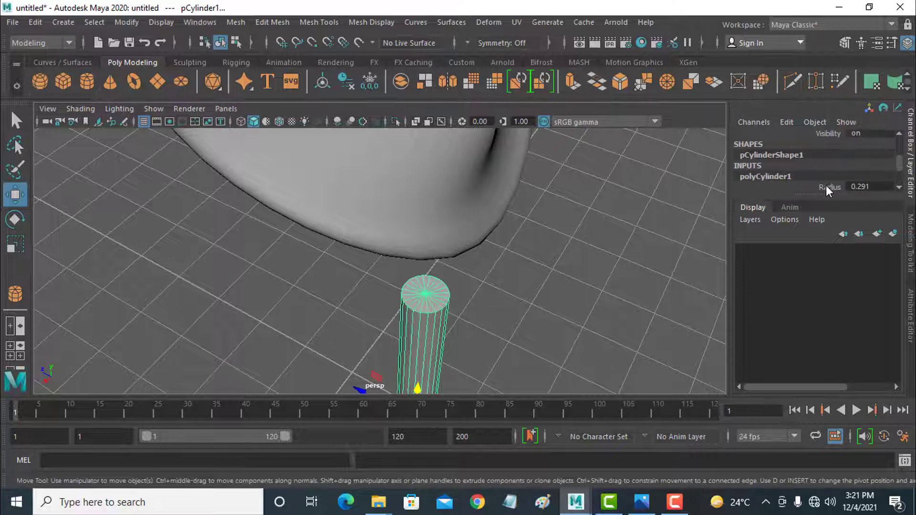
scroll(828, 186, down, 3)
scroll(828, 186, down, 2)
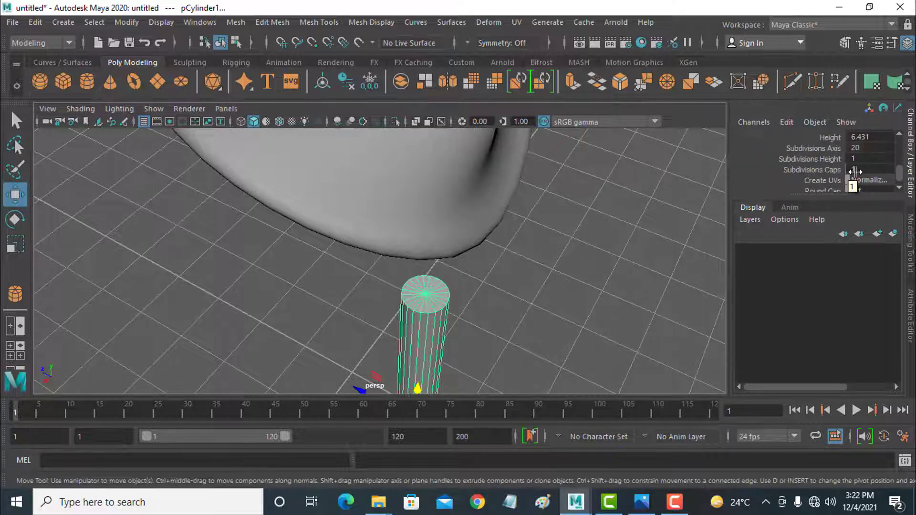
click(854, 170)
text(0)
key(Return)
alt+drag(499, 295, 497, 297)
alt+drag(476, 273, 513, 231)
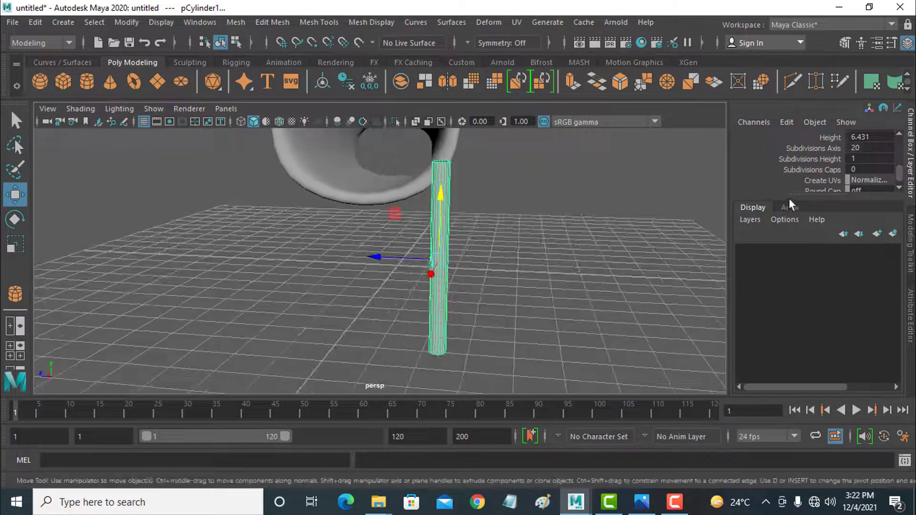
Set the leg cylinder's polyCylinder1 Radius to 0.2
scroll(877, 158, up, 3)
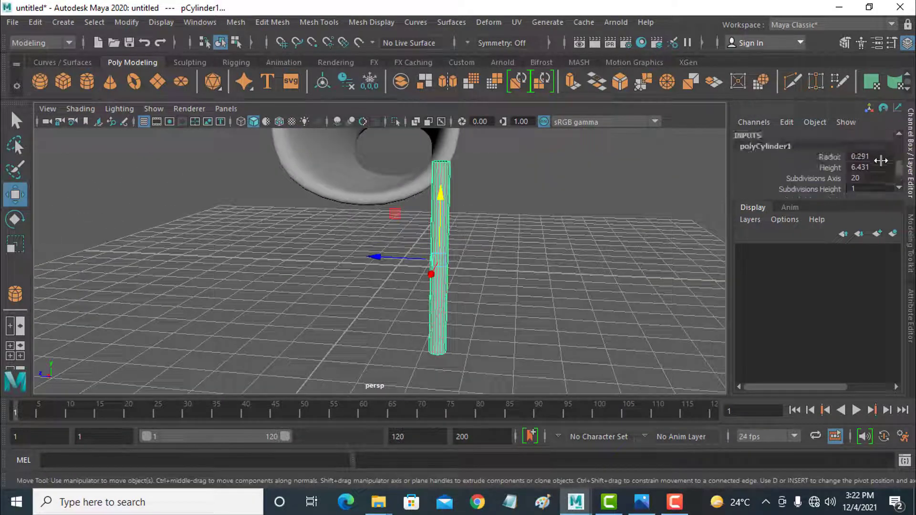
double_click(880, 156)
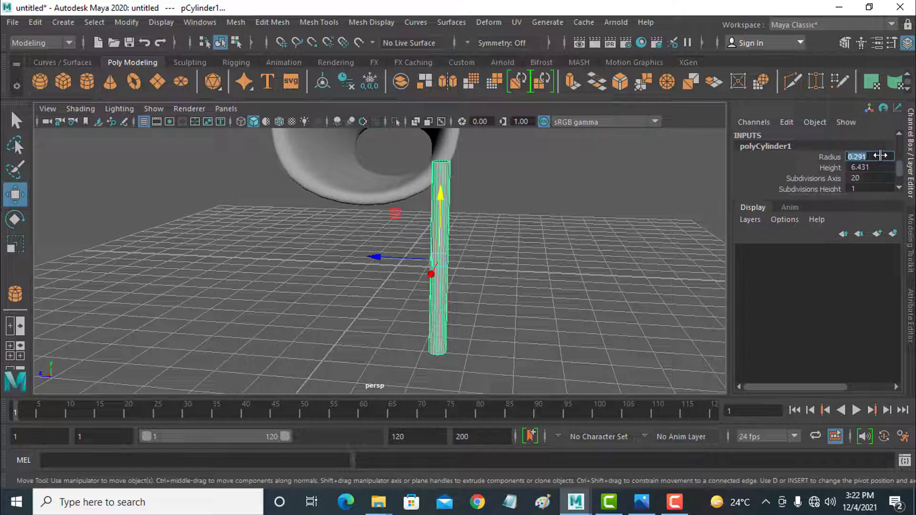
key(BackSpace)
key(Return)
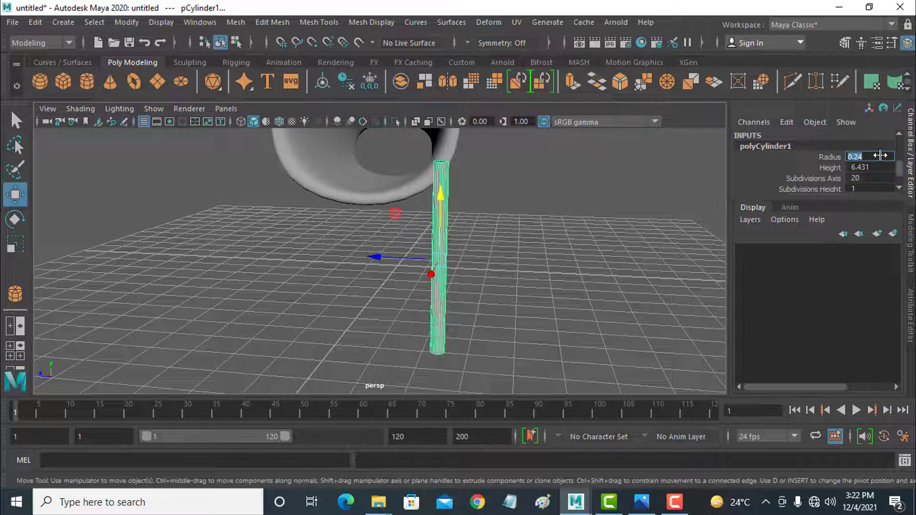
text(0.2)
key(Return)
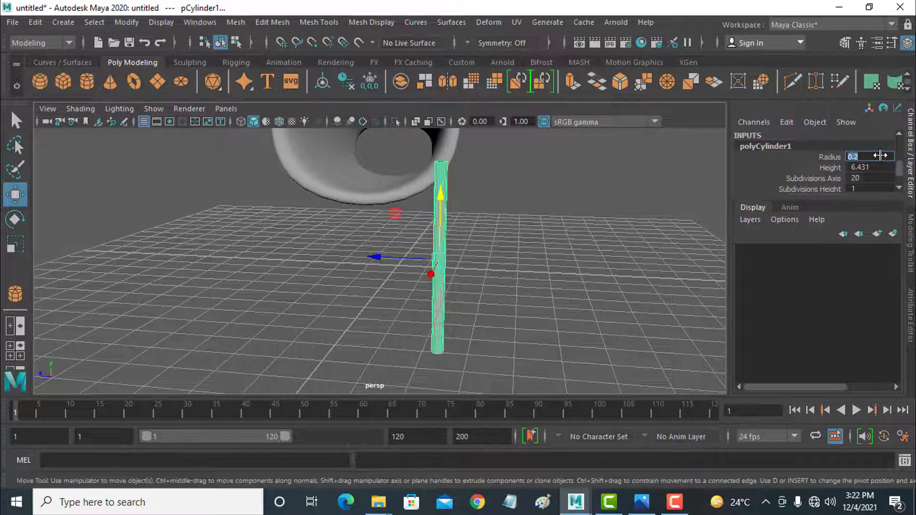
Try tipping the cylinder with Rotate, then undo it so the leg stays upright
click(16, 220)
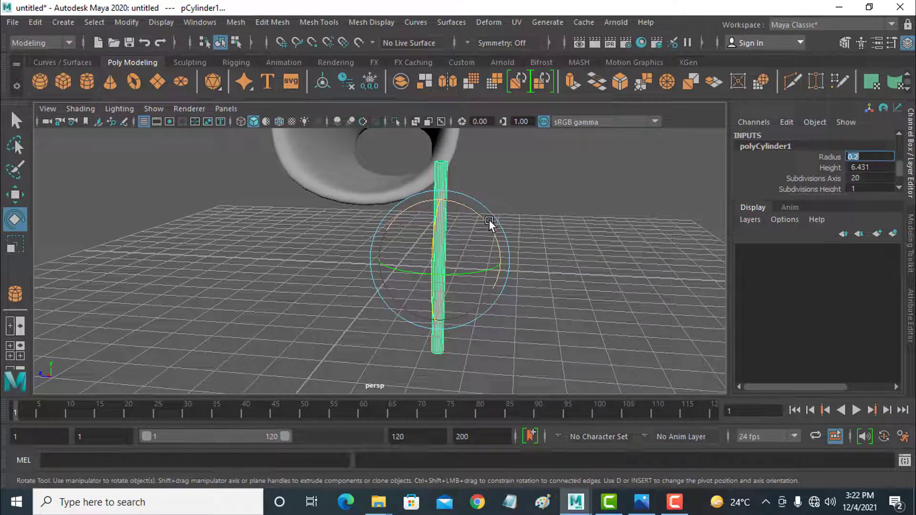
drag(488, 220, 399, 200)
key(ctrl+z)
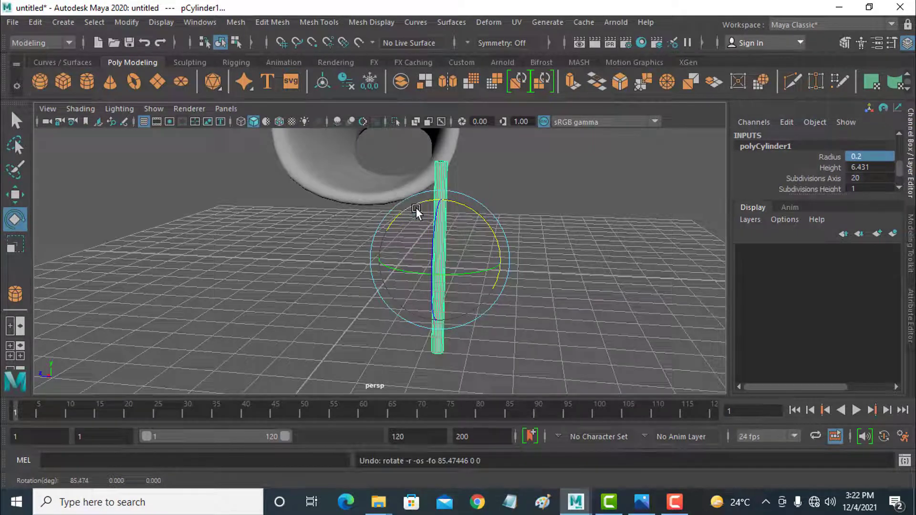
click(15, 194)
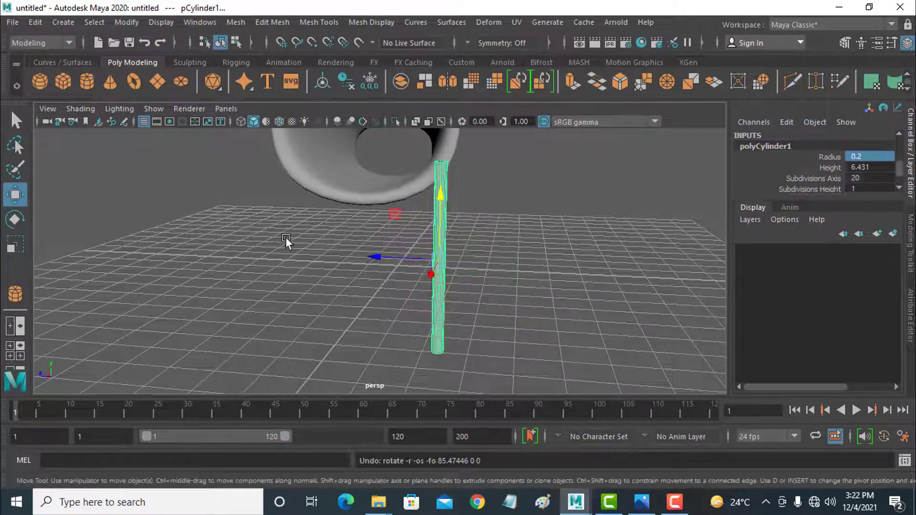
Duplicate the leg with Ctrl+D and rotate the copy 90° to horizontal
key(ctrl+d)
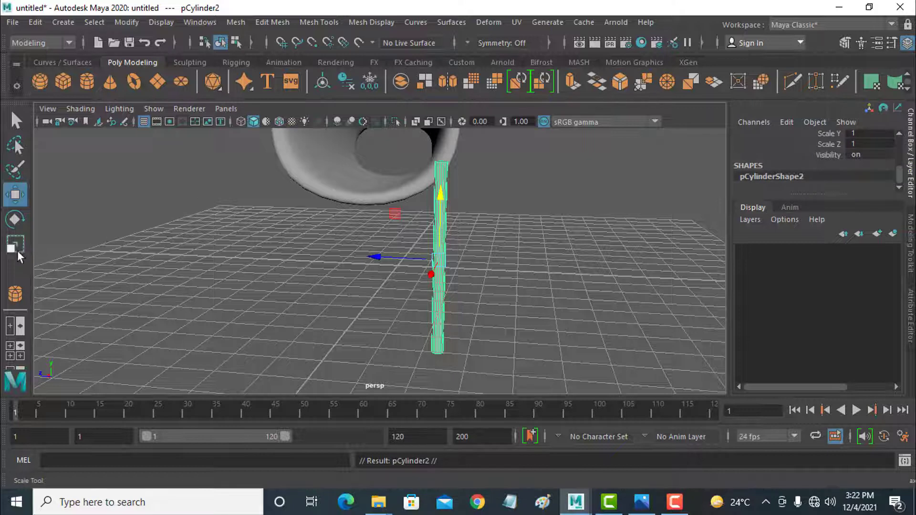
click(15, 221)
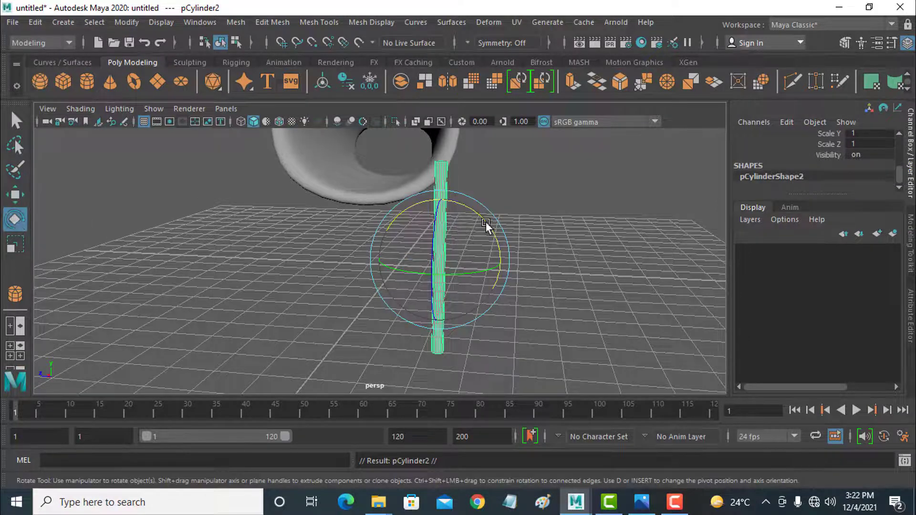
drag(486, 221, 375, 195)
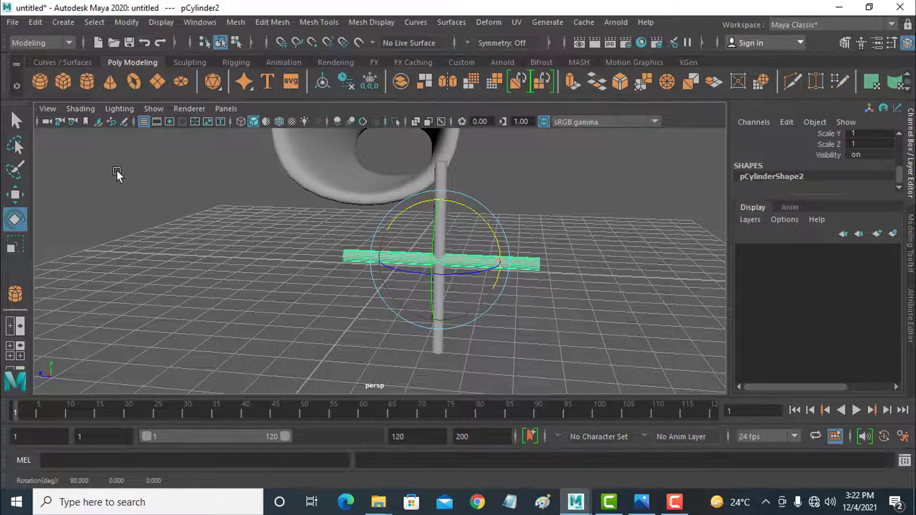
Raise and slide the horizontal copy, pCylinder2, up against the underside of the shell
click(14, 196)
drag(438, 261, 330, 153)
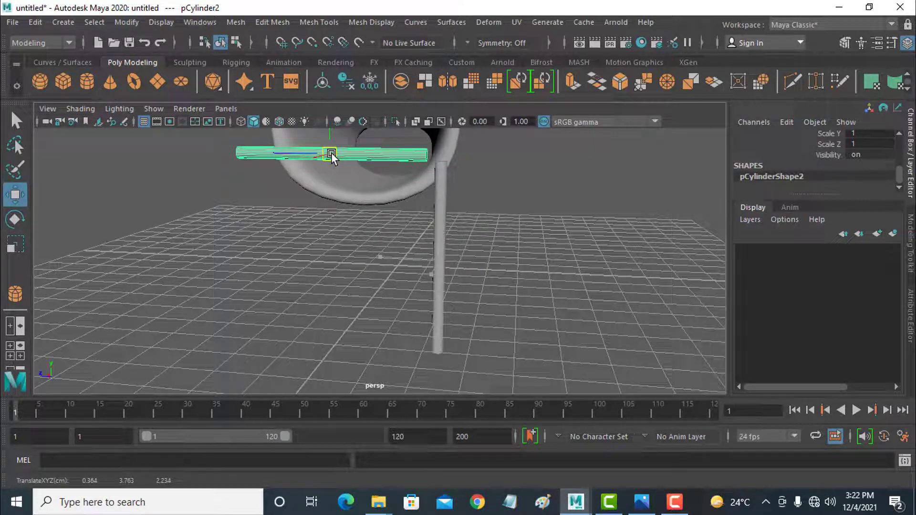
key(ctrl+z)
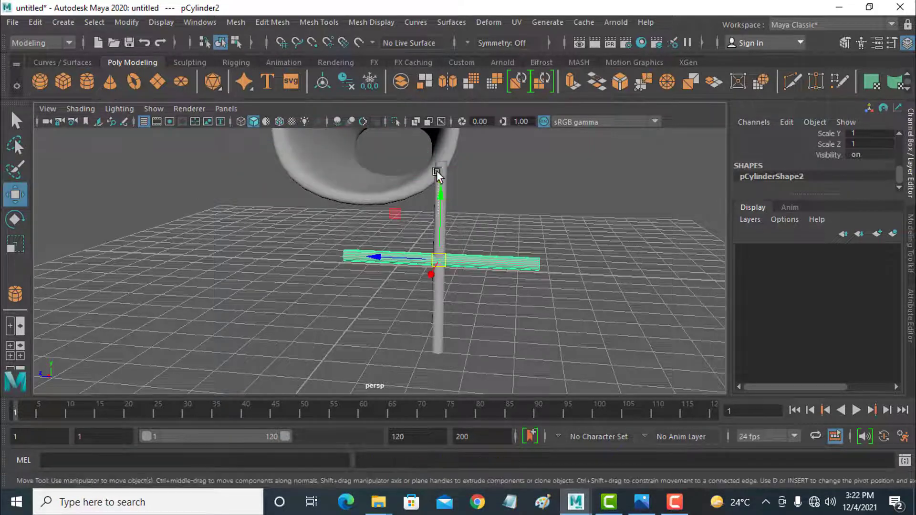
key(ctrl+z)
key(ctrl+z)
drag(442, 202, 435, 102)
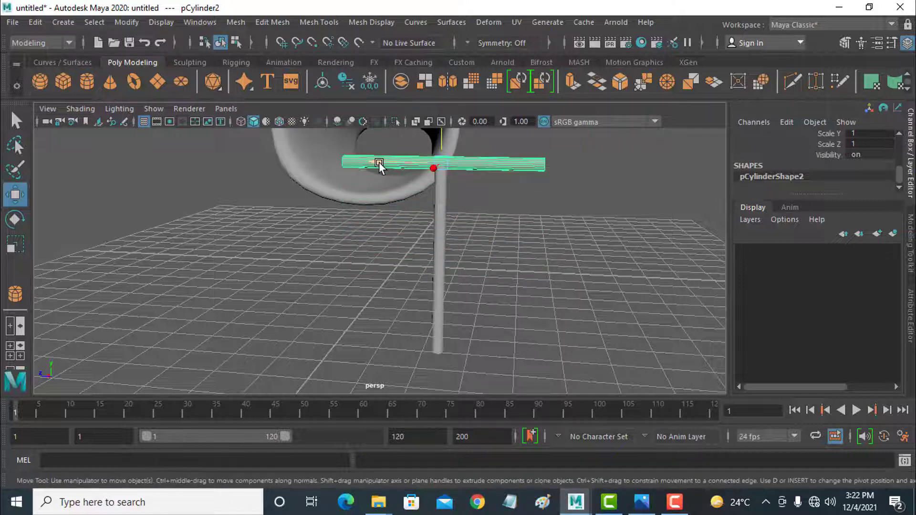
drag(379, 163, 282, 170)
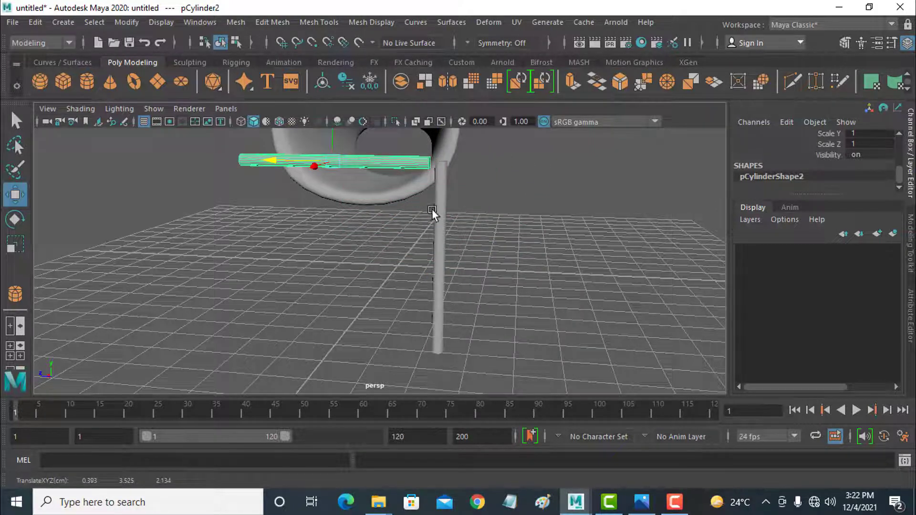
scroll(454, 250, up, 6)
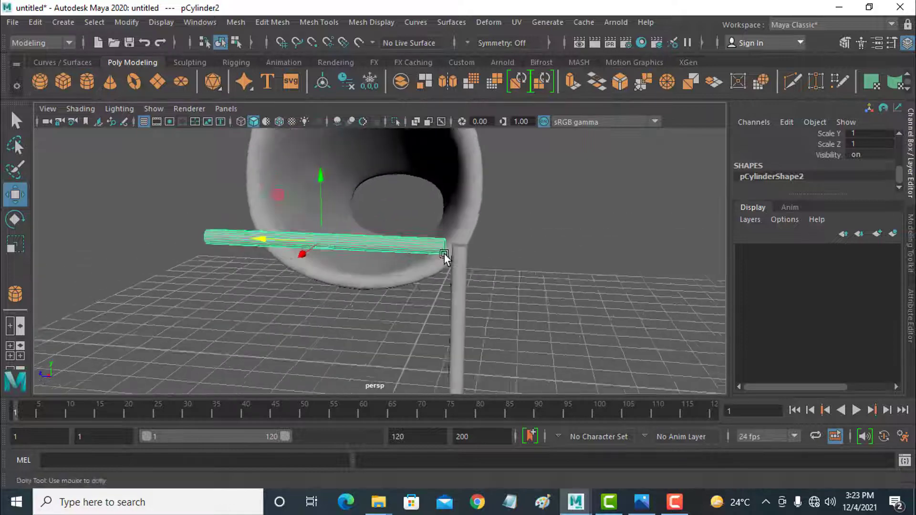
scroll(444, 257, up, 2)
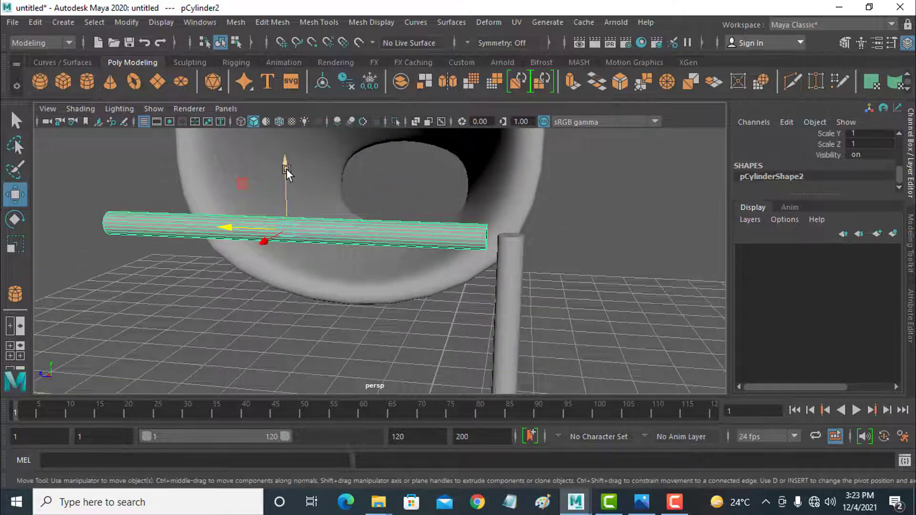
drag(286, 168, 284, 148)
alt+drag(421, 281, 347, 322)
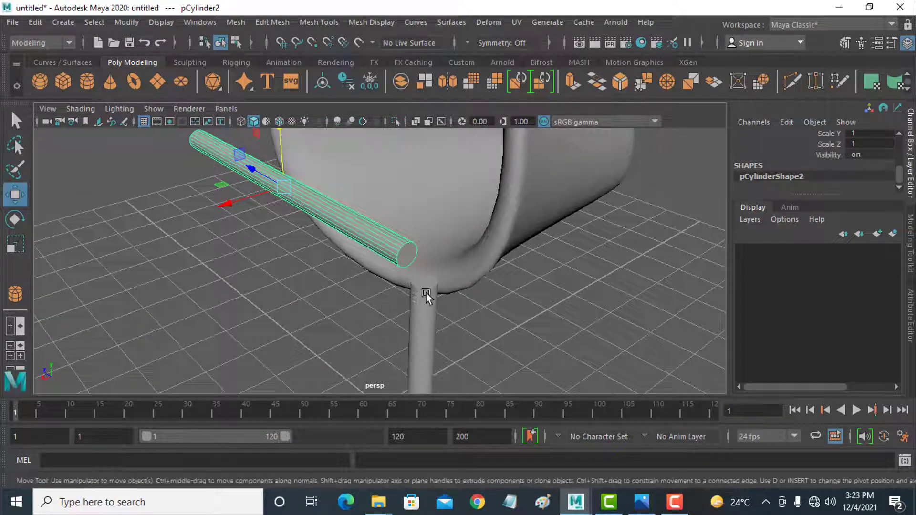
Select the vertical pipe leg, pCylinder1, and frame it in the view
click(428, 332)
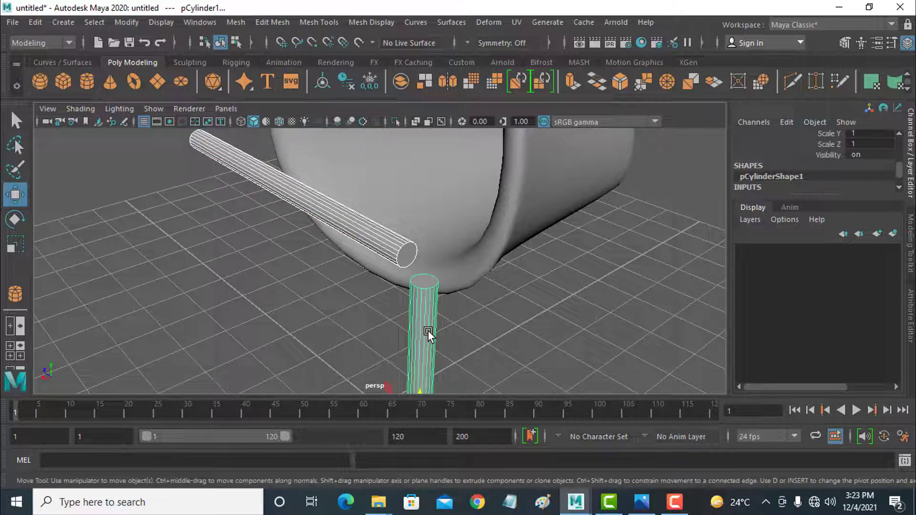
click(501, 317)
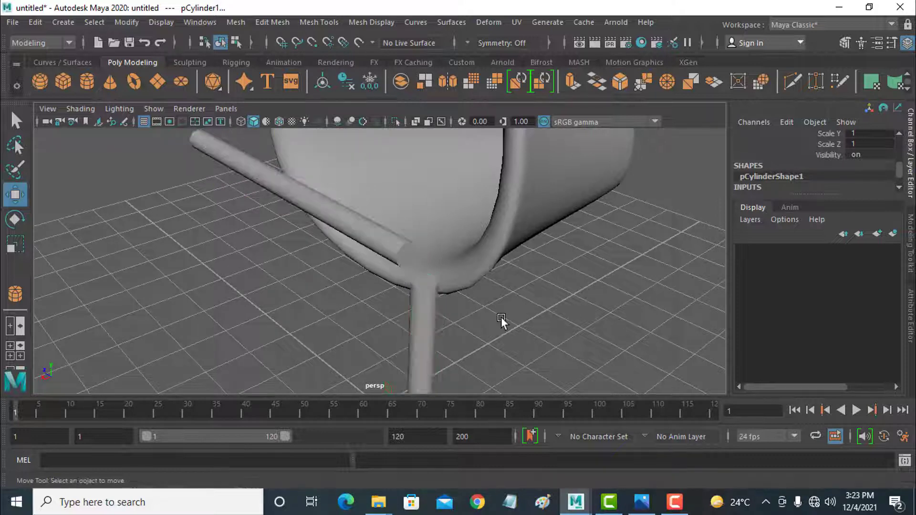
click(428, 326)
alt+drag(454, 330, 517, 316)
middle_drag(517, 316, 539, 282)
key(ctrl+z)
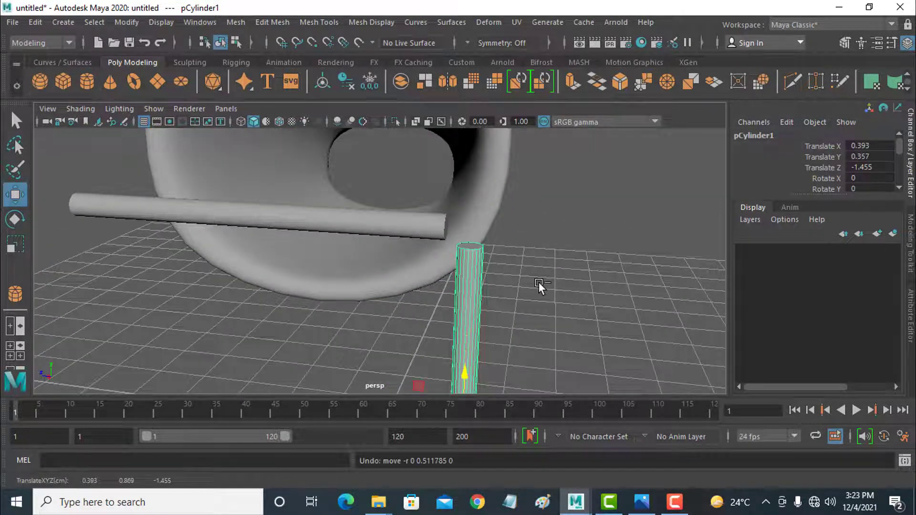
alt+drag(511, 302, 522, 295)
scroll(522, 297, down, 2)
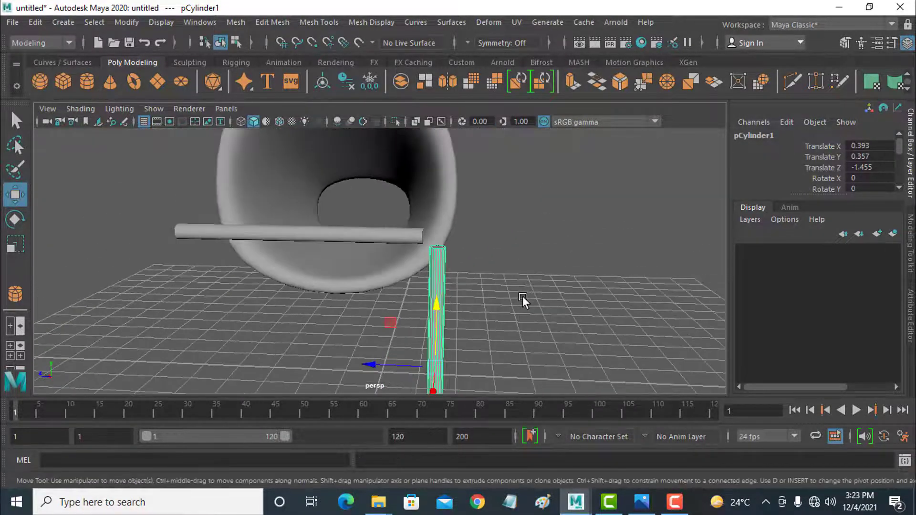
alt+middle_drag(483, 308, 508, 273)
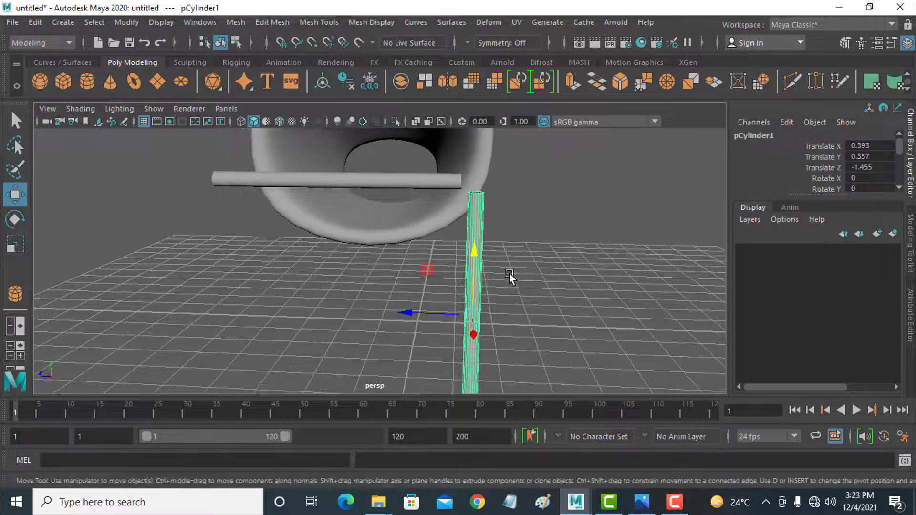
Duplicate the leg and slide the copy, pCylinder3, to the bar's far end at Translate Z 5.86
key(ctrl+d)
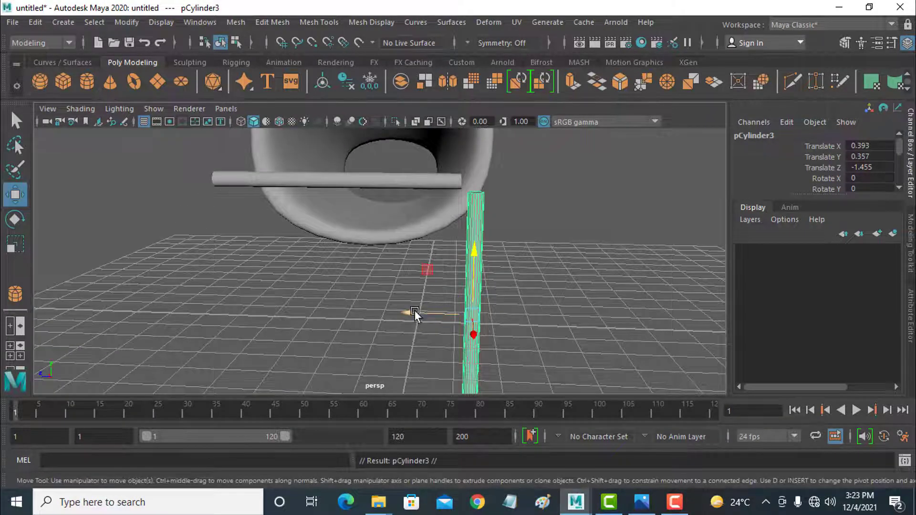
drag(414, 310, 150, 284)
alt+drag(472, 276, 435, 316)
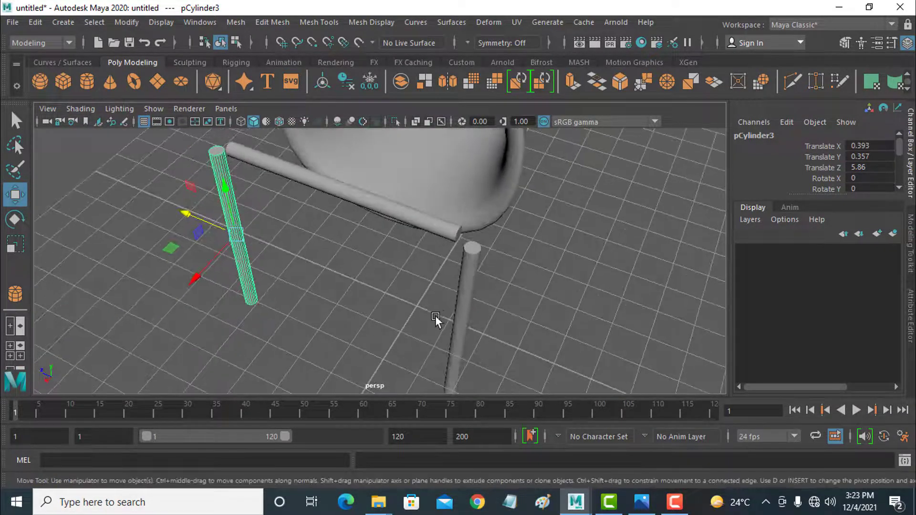
Combine the horizontal bar and both legs into one mesh, pCylinder4, with Mesh > Combine
click(423, 219)
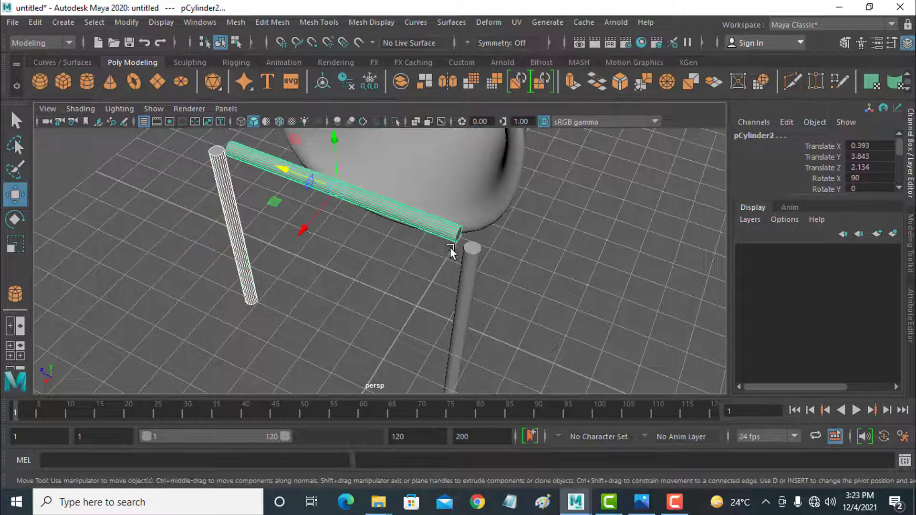
click(469, 262)
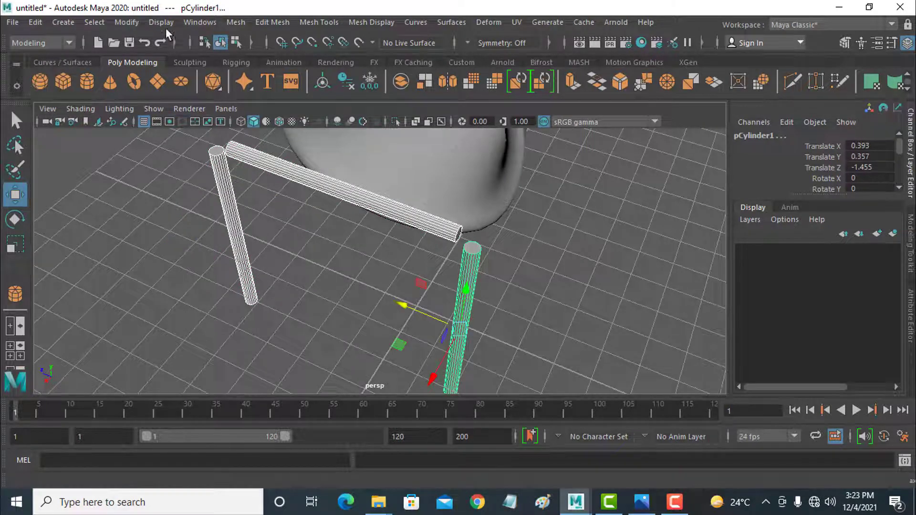
click(232, 24)
click(253, 66)
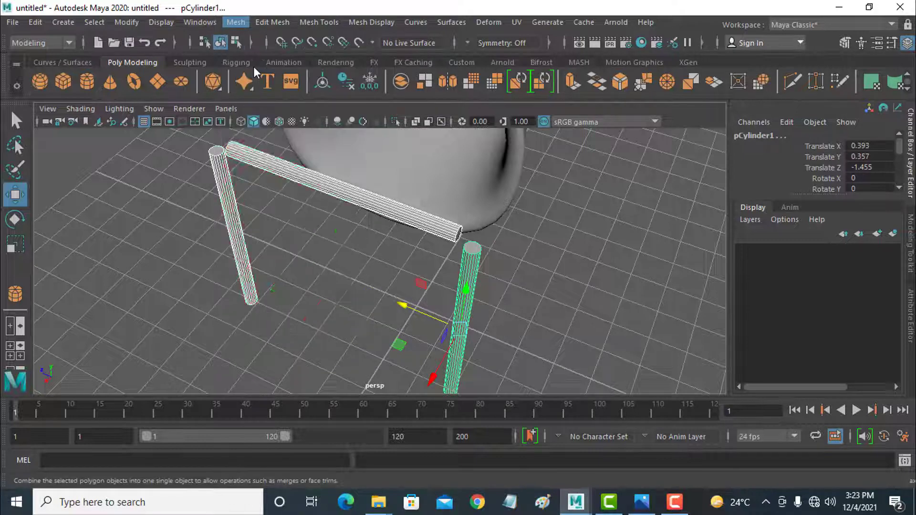
Select the vertical leg's top face and the bar's end cap face
scroll(482, 282, up, 5)
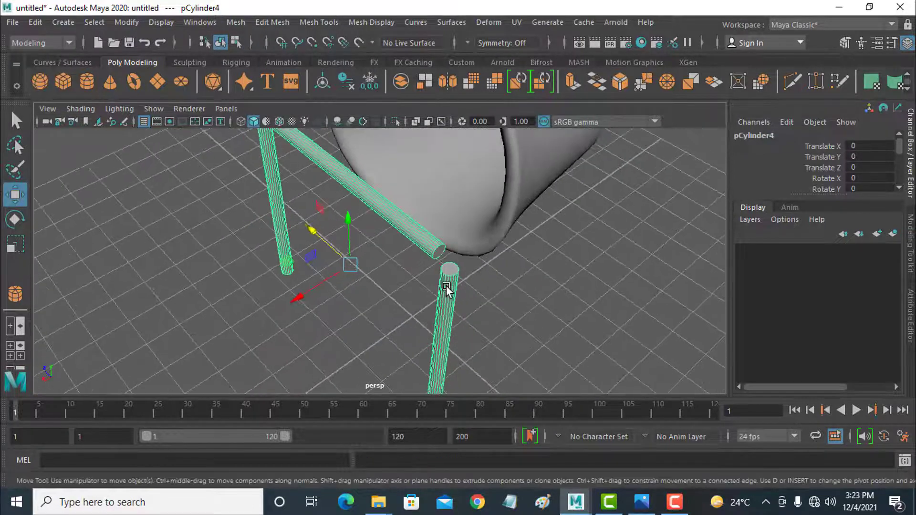
right_drag(446, 285, 445, 168)
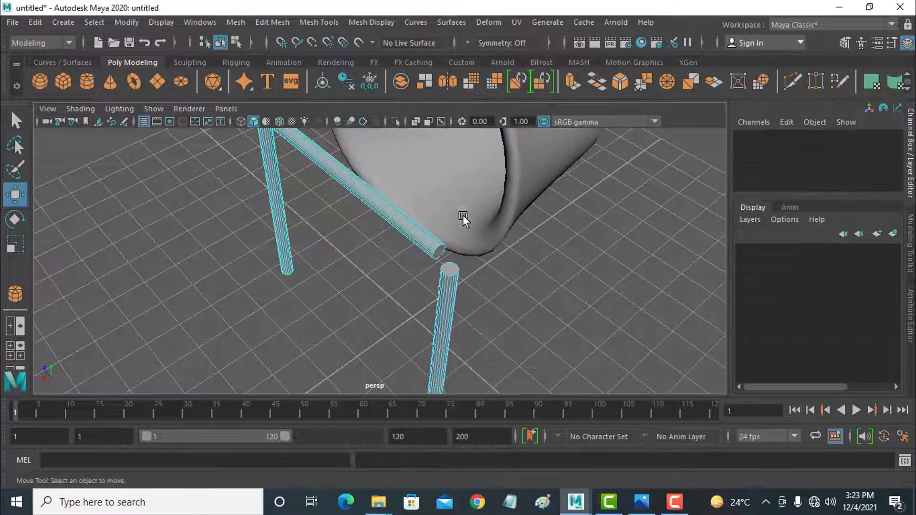
click(455, 270)
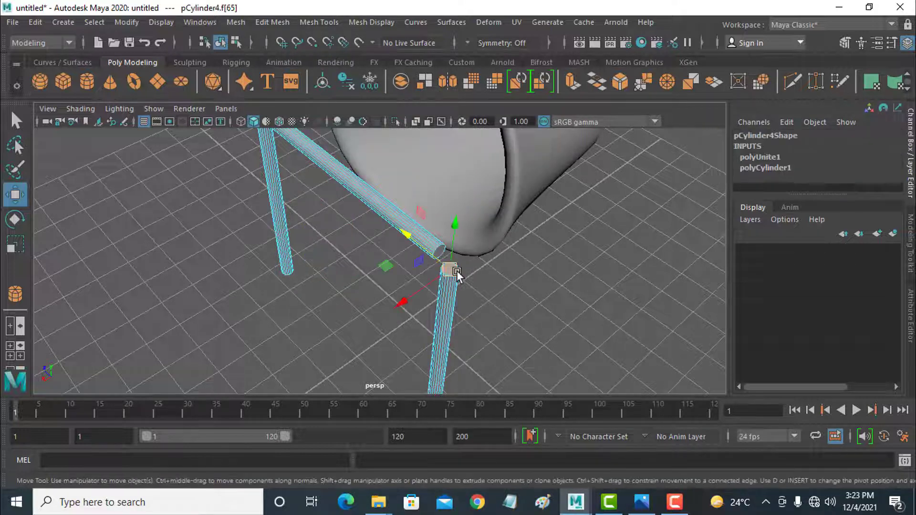
scroll(457, 273, up, 3)
shift+click(521, 241)
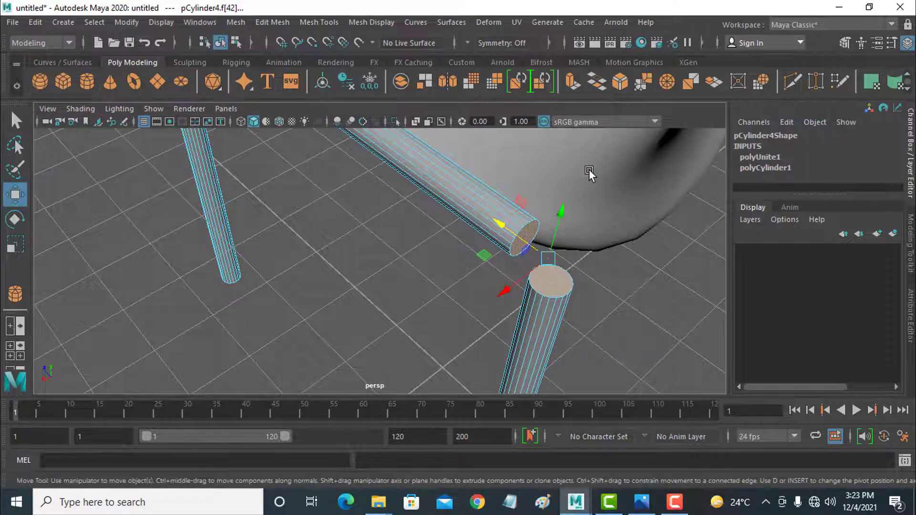
Bridge the bar end to the first leg top with a 15-division Blend curve
click(597, 83)
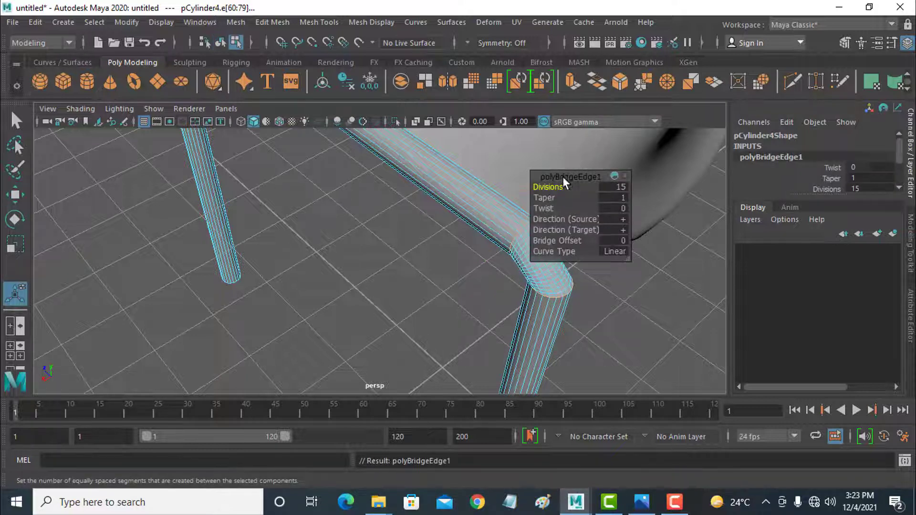
drag(562, 176, 625, 164)
alt+drag(574, 263, 601, 262)
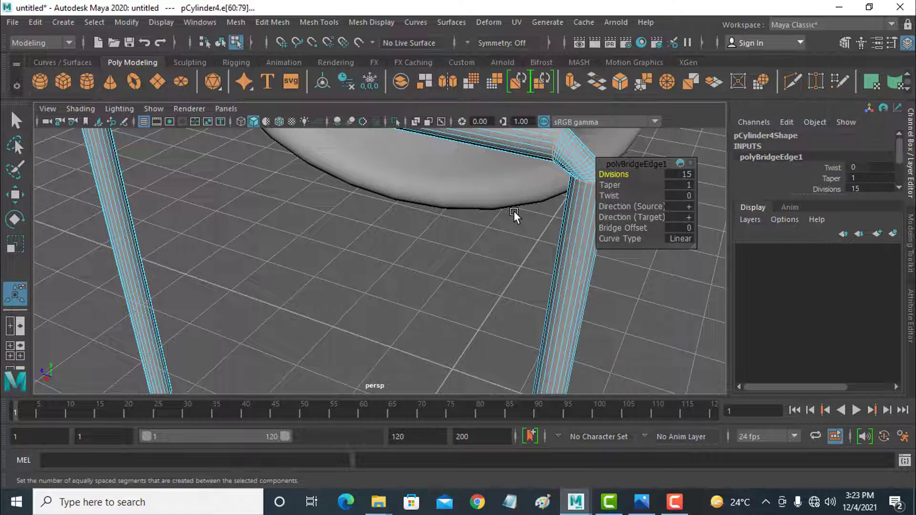
alt+drag(514, 210, 466, 245)
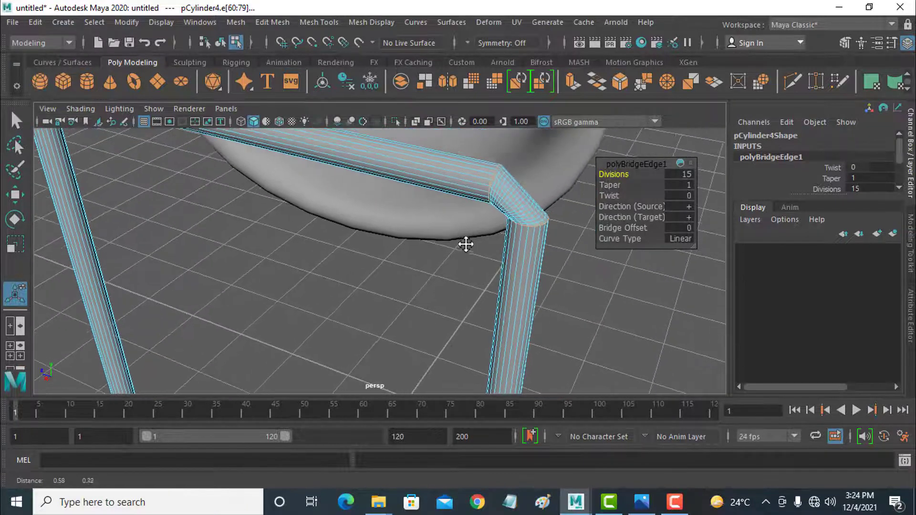
click(679, 240)
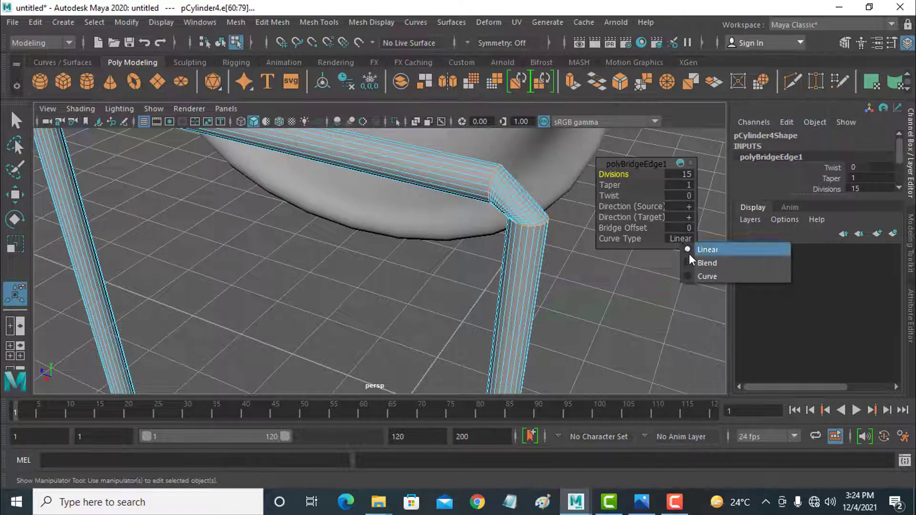
click(691, 257)
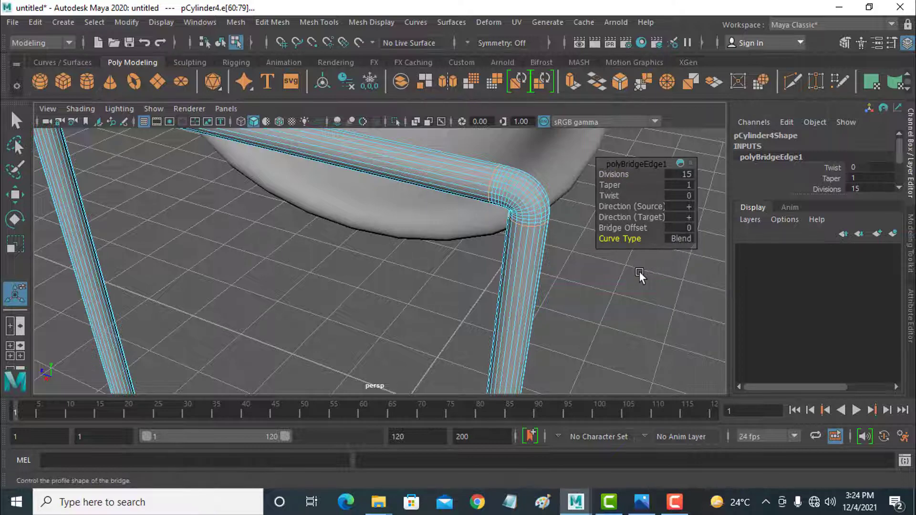
alt+drag(368, 265, 212, 263)
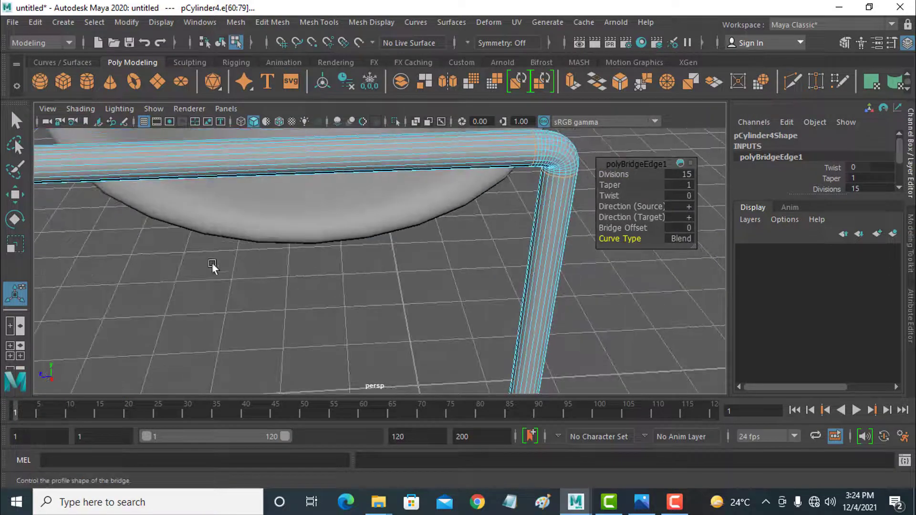
middle_drag(179, 273, 271, 276)
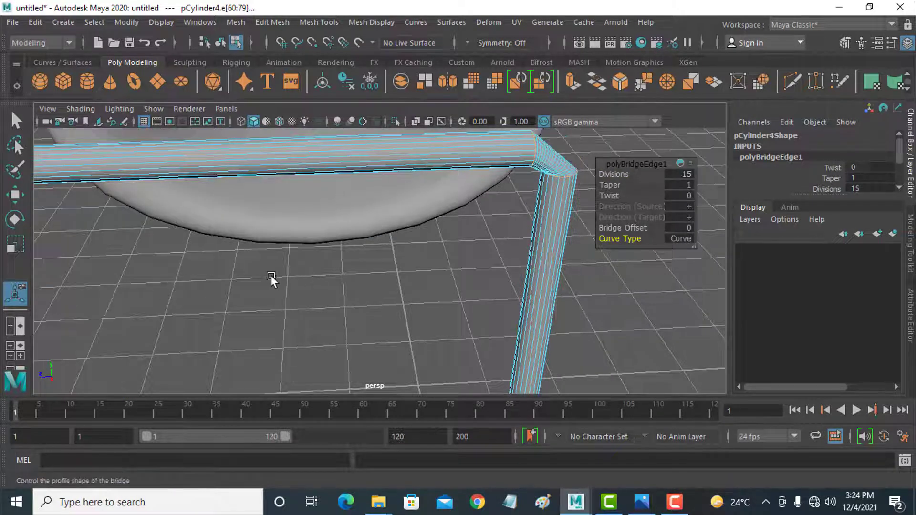
key(ctrl+z)
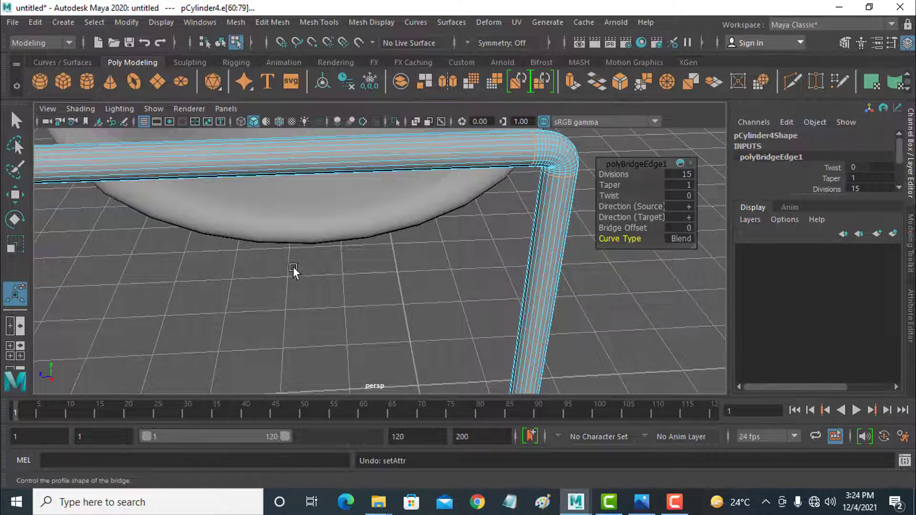
key(w)
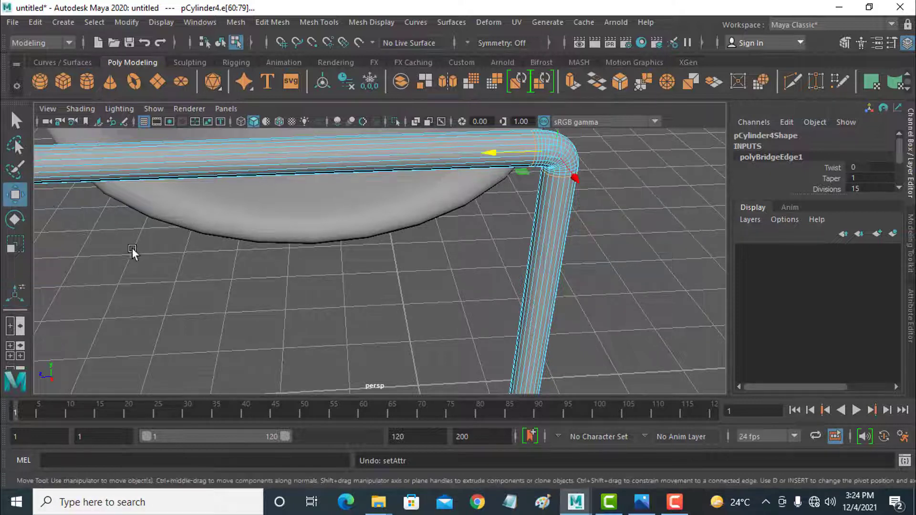
alt+drag(132, 248, 328, 197)
Bridge the bar's other end cap to the second leg's top cap with a Blend curve
right_click(328, 196)
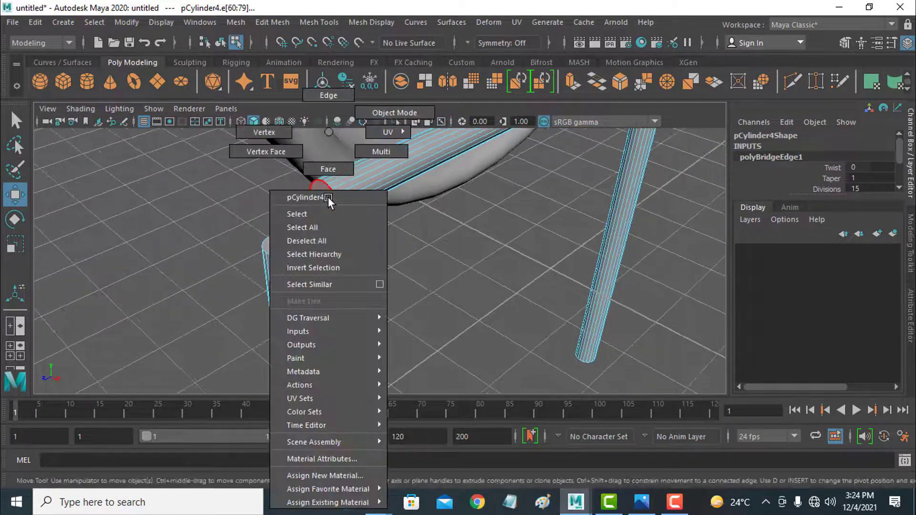
click(328, 169)
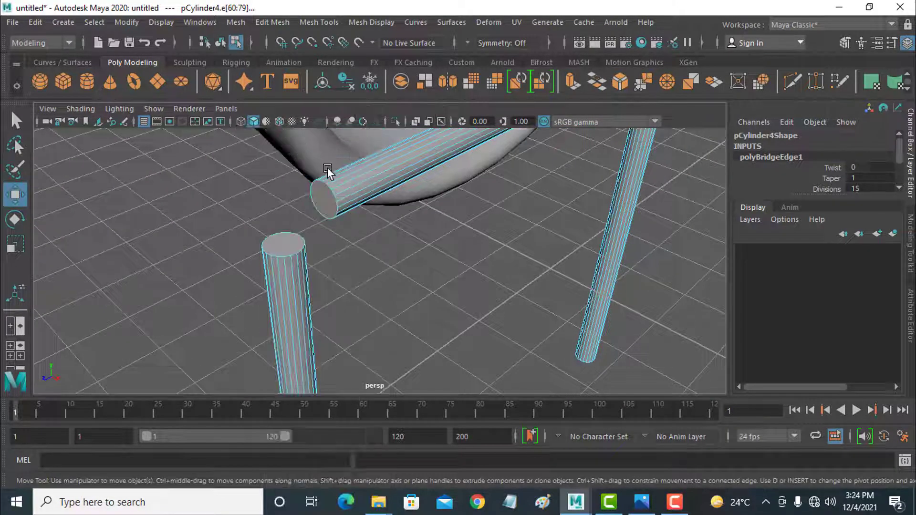
click(322, 196)
shift+click(288, 240)
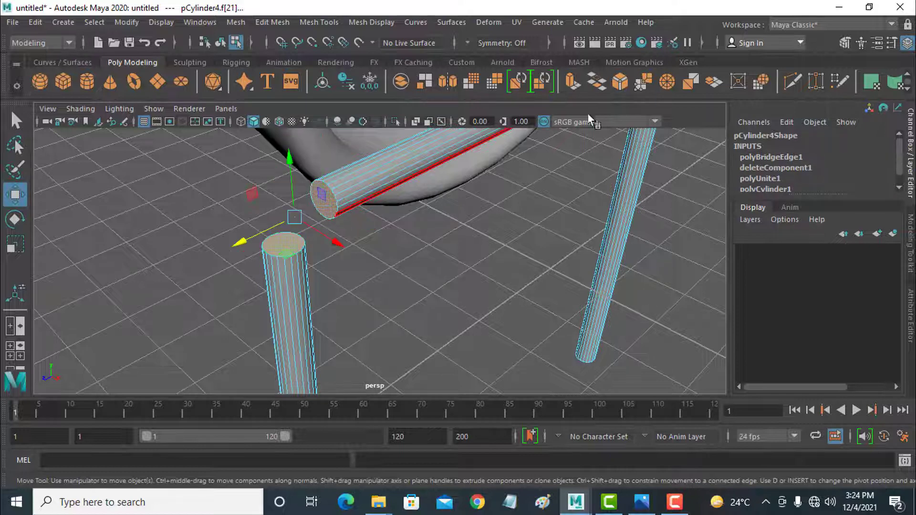
click(593, 80)
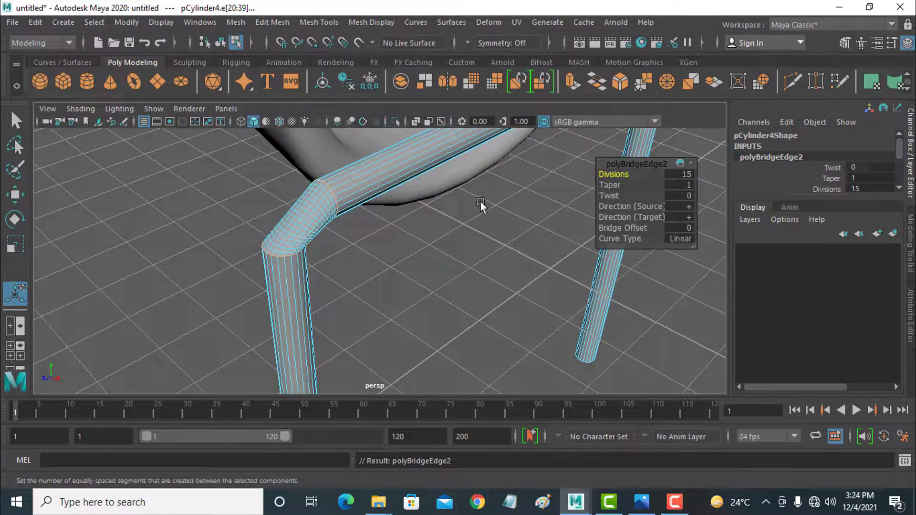
click(676, 238)
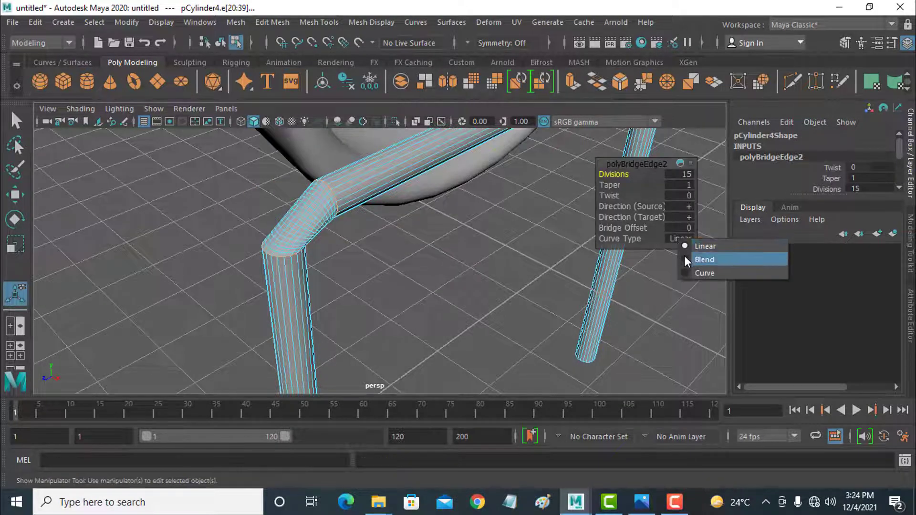
click(684, 256)
click(516, 247)
alt+drag(516, 247, 409, 256)
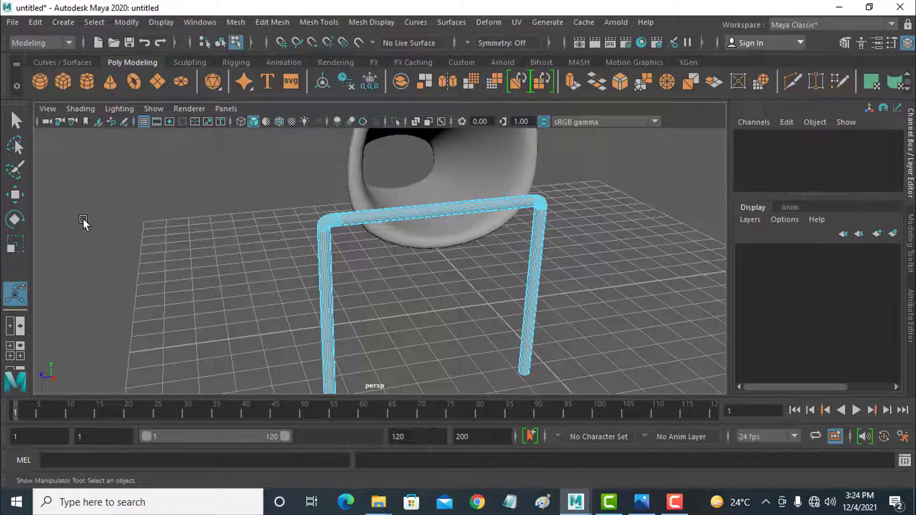
click(15, 194)
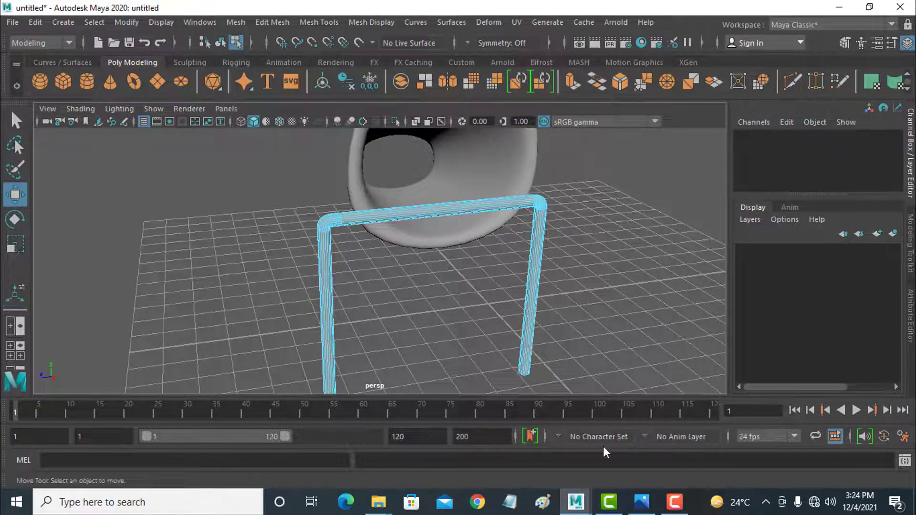
click(642, 501)
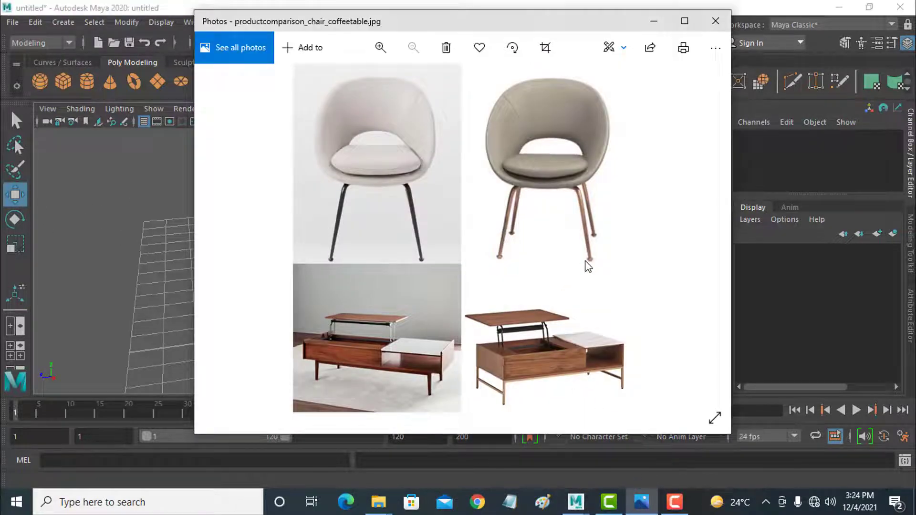
click(111, 262)
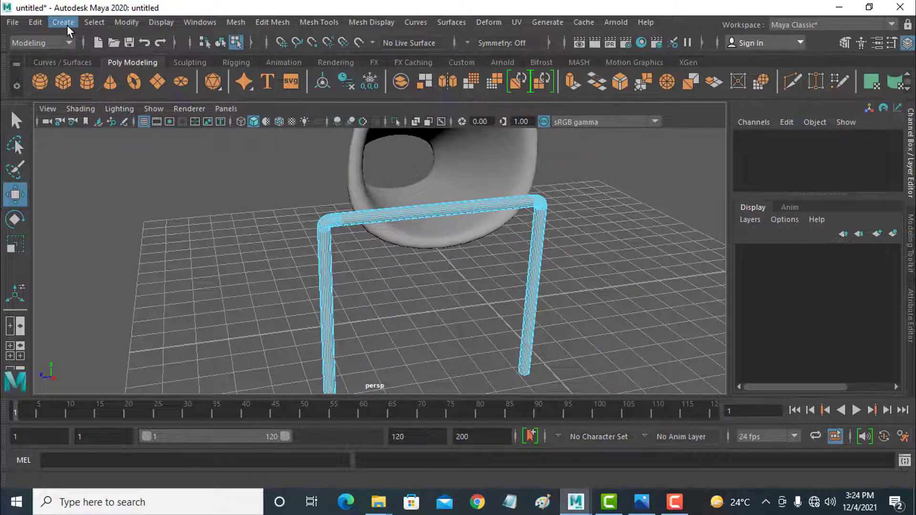
Draw a small polygon cone, pCone1, on the grid beside a frame leg
click(108, 79)
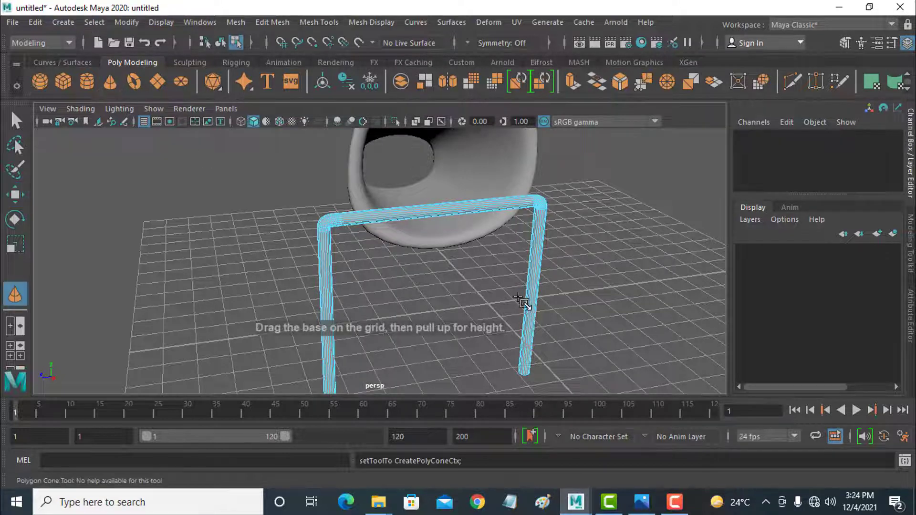
drag(567, 352, 576, 322)
key(w)
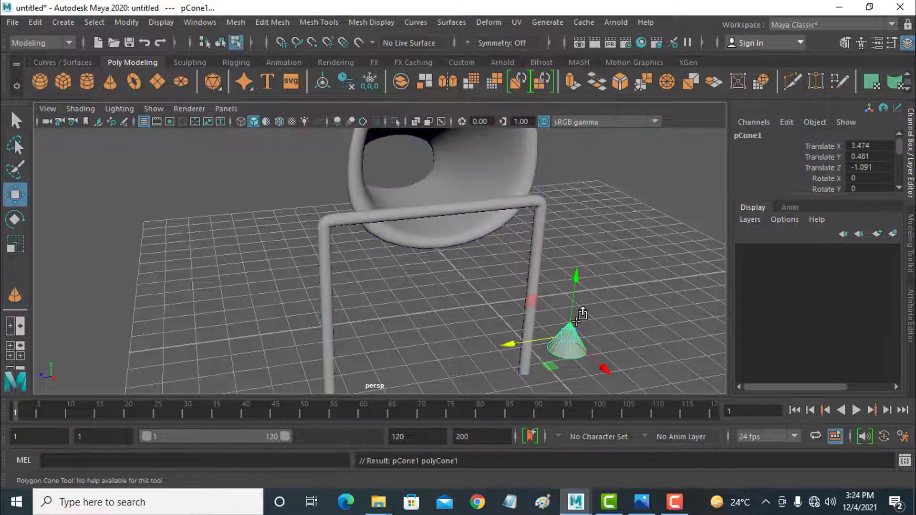
Flip the cone upside down by setting its Rotate X to -180
click(14, 219)
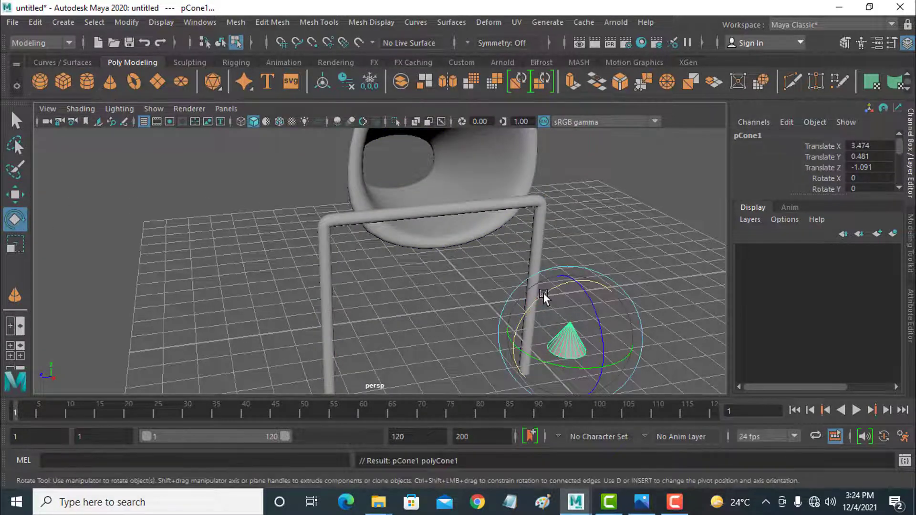
drag(542, 293, 566, 291)
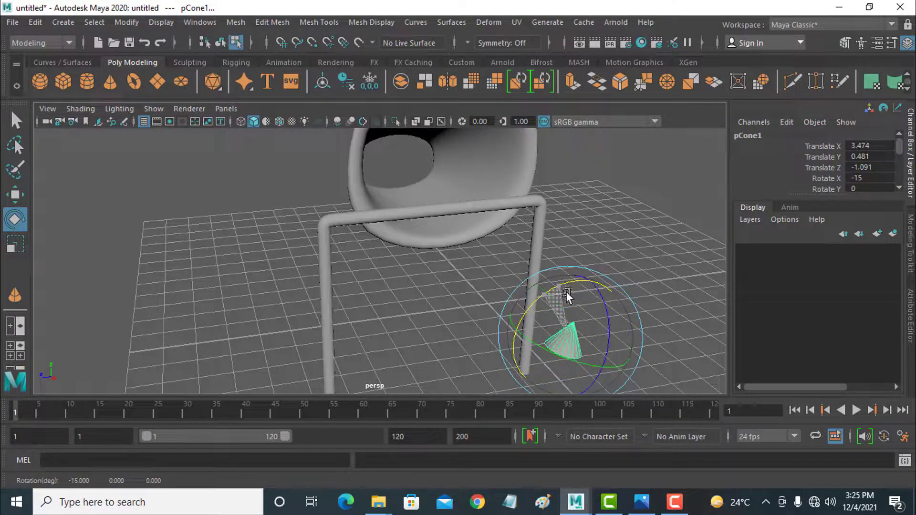
click(867, 178)
text(-9)
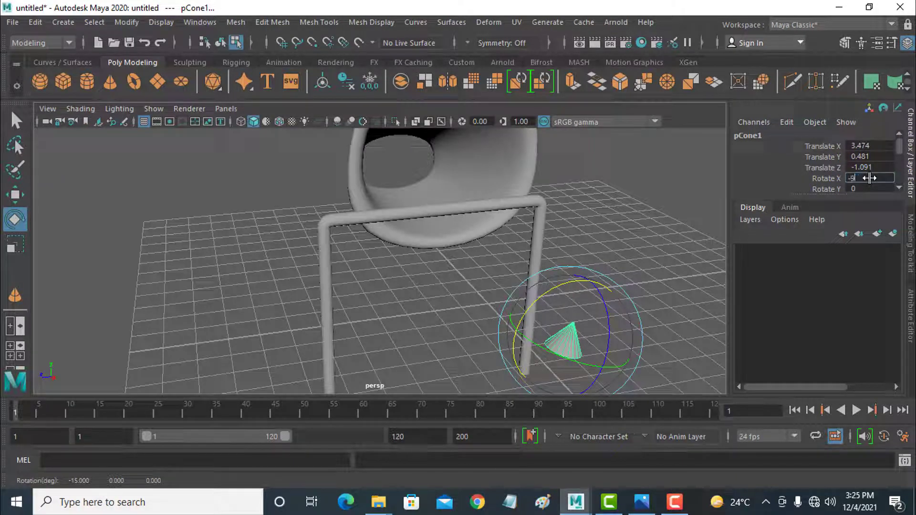
text(0)
key(Return)
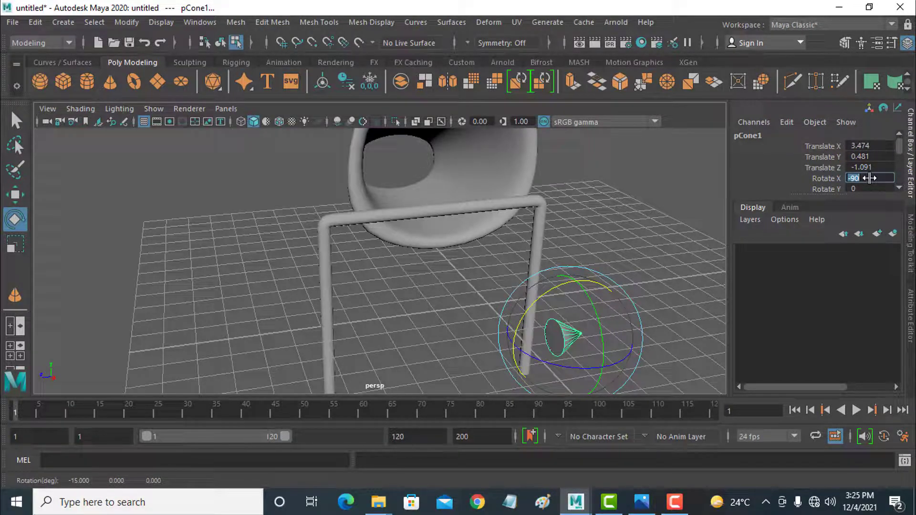
text(-180)
key(Return)
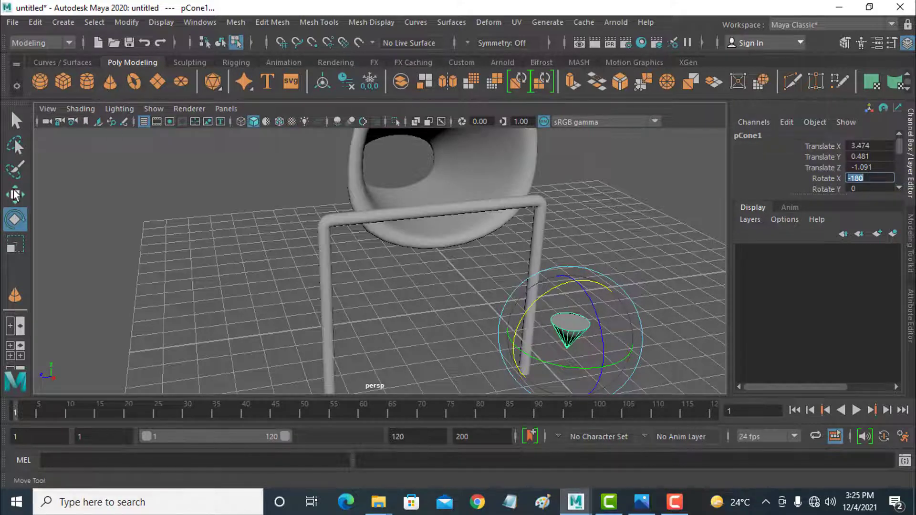
Shrink the upside-down cone to about 0.545 of its size
key(w)
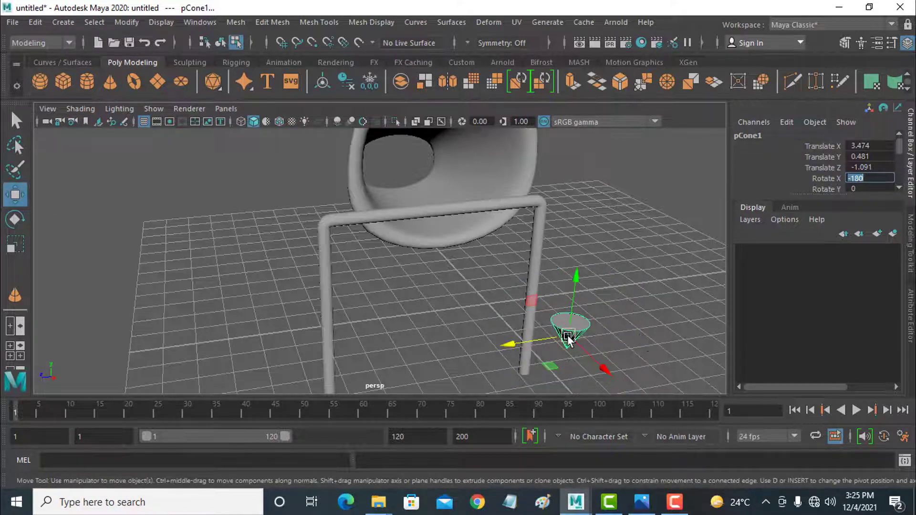
drag(567, 338, 525, 382)
key(e)
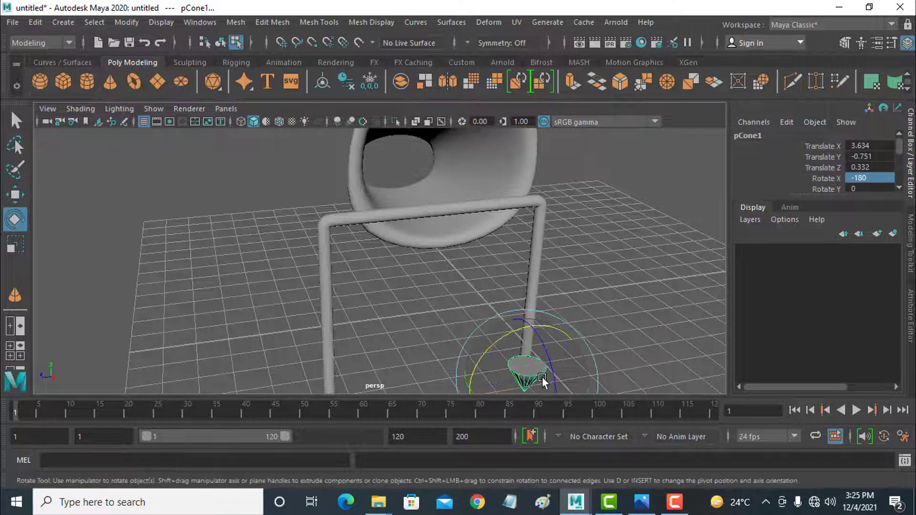
alt+drag(617, 327, 620, 258)
key(r)
drag(528, 305, 507, 342)
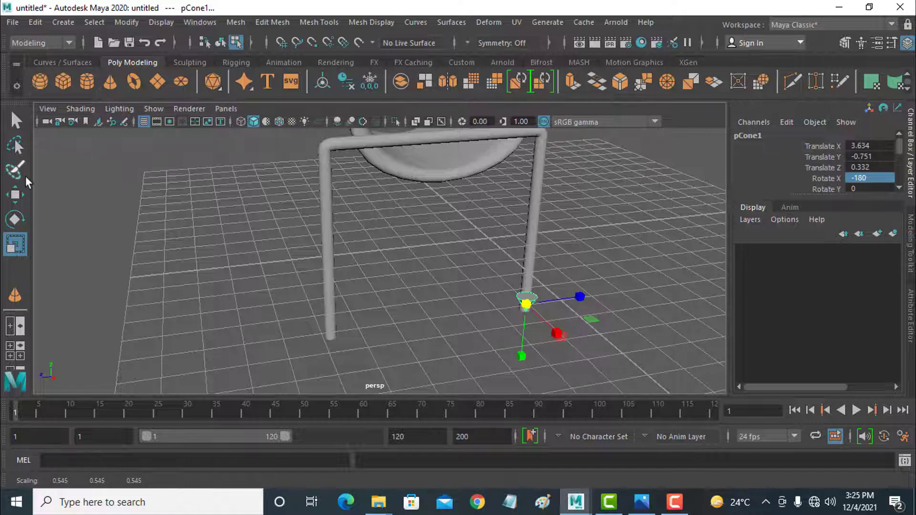
Position the cone under one pipe leg's bottom end using the top and side views
click(15, 194)
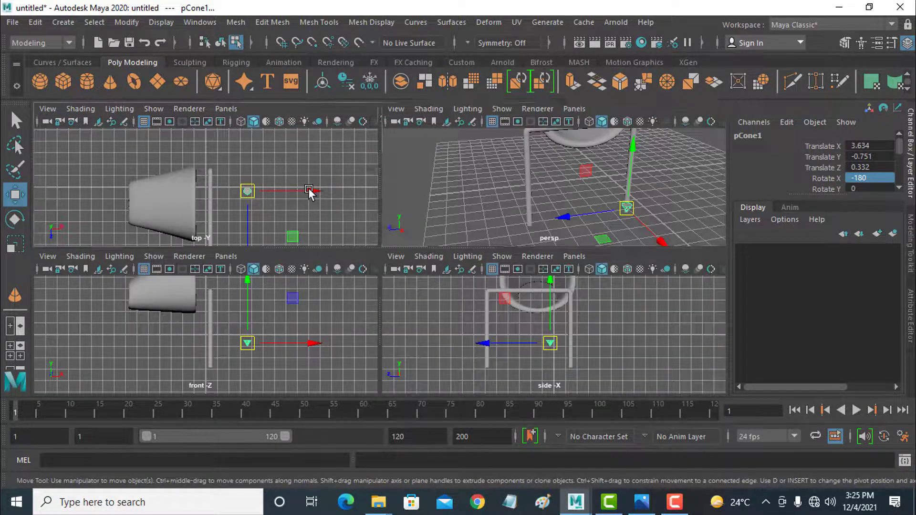
key(space)
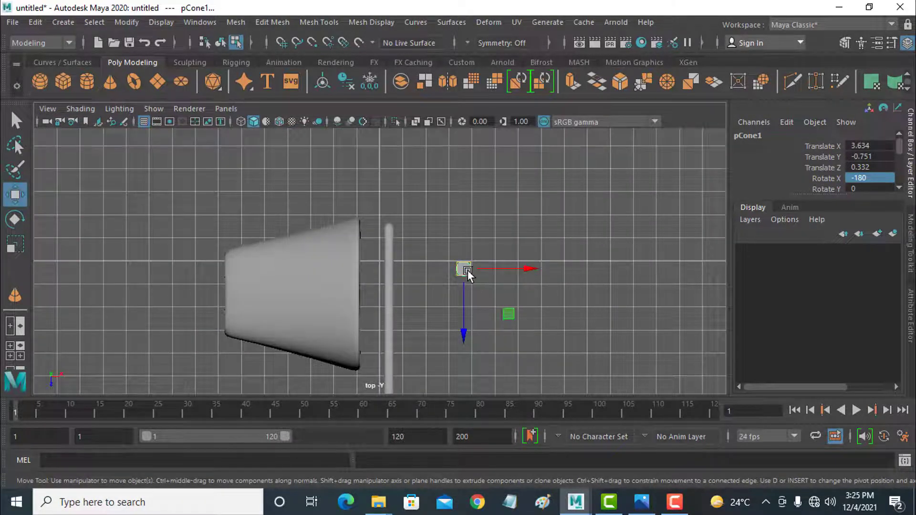
drag(468, 270, 391, 231)
key(space)
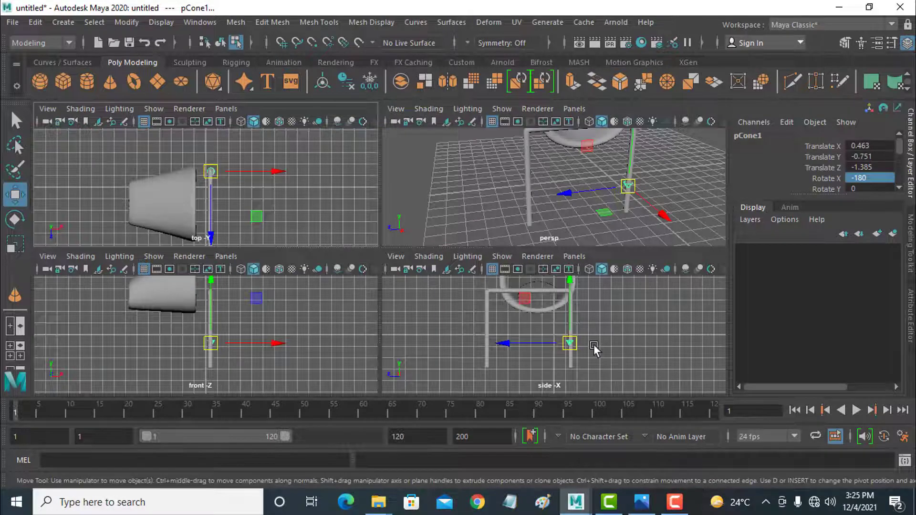
key(space)
drag(410, 217, 411, 265)
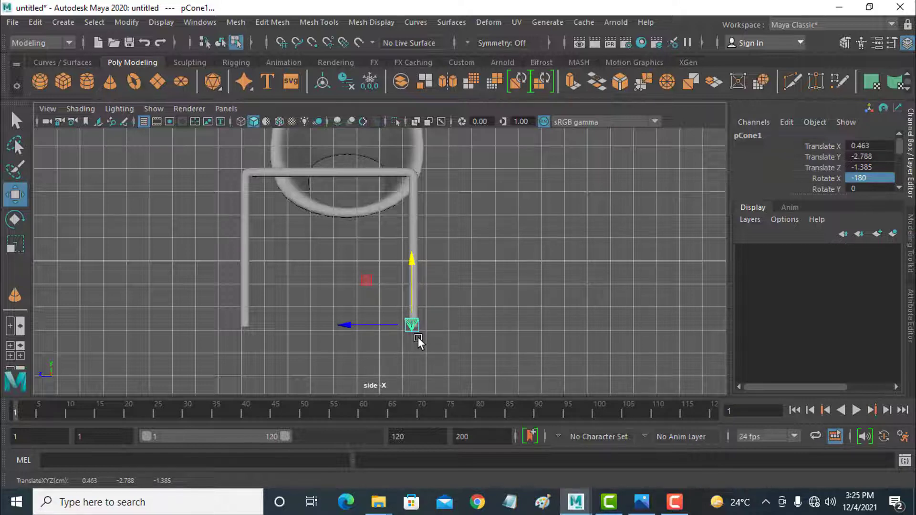
key(f)
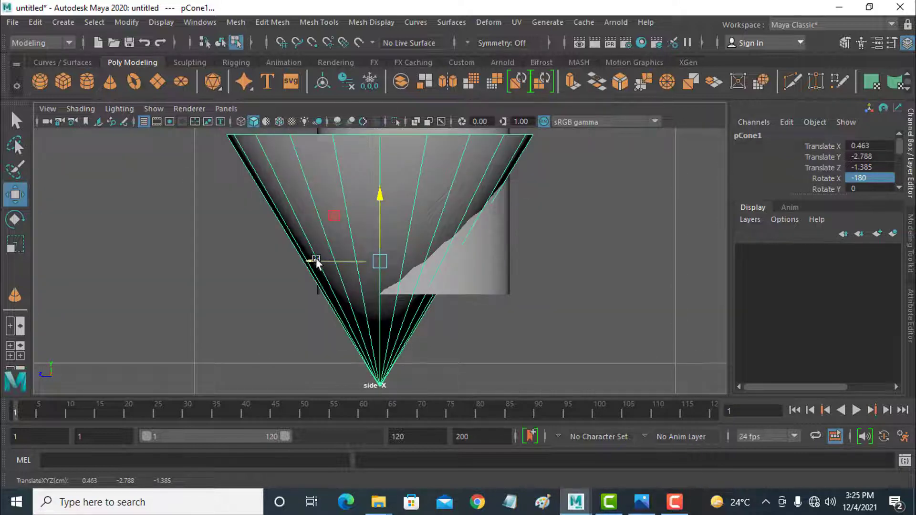
drag(316, 259, 356, 260)
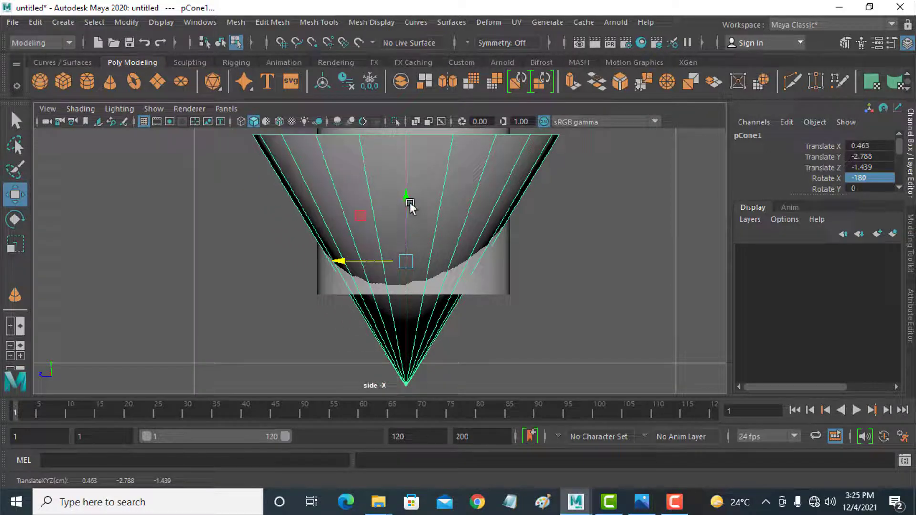
drag(407, 197, 409, 273)
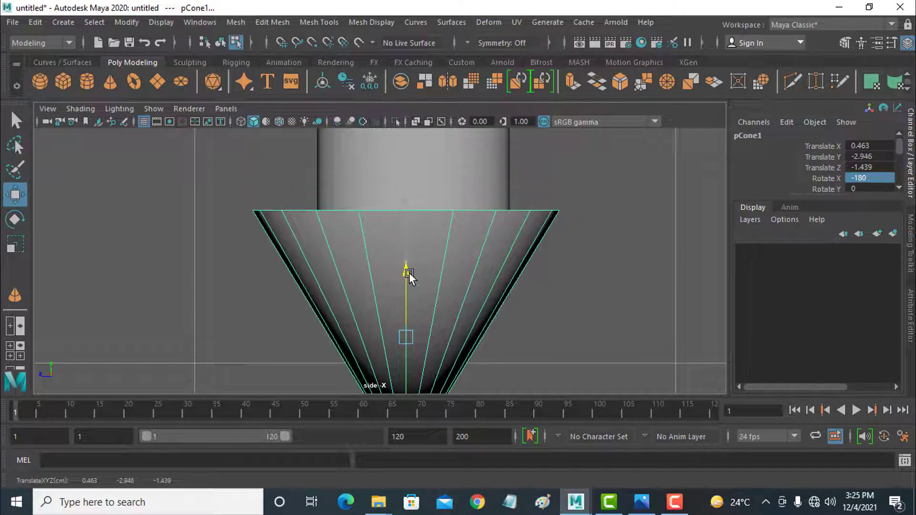
drag(338, 334, 340, 335)
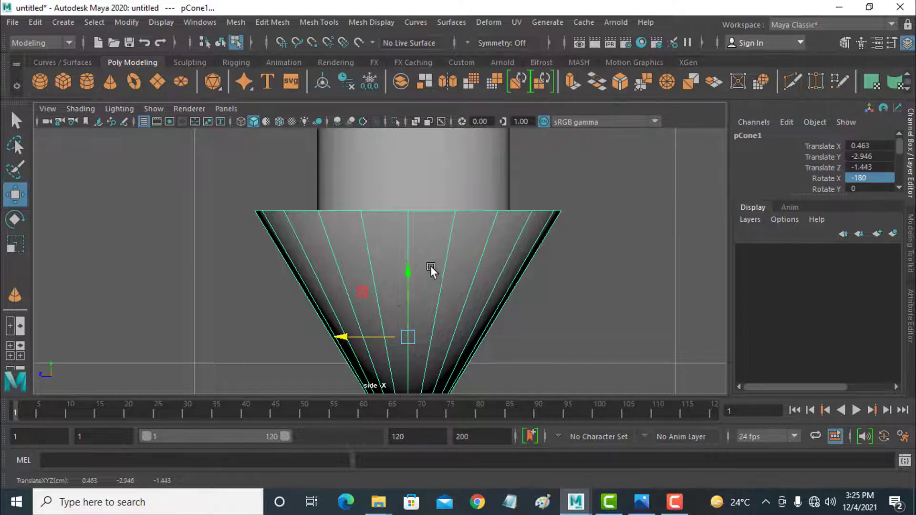
scroll(430, 265, down, 6)
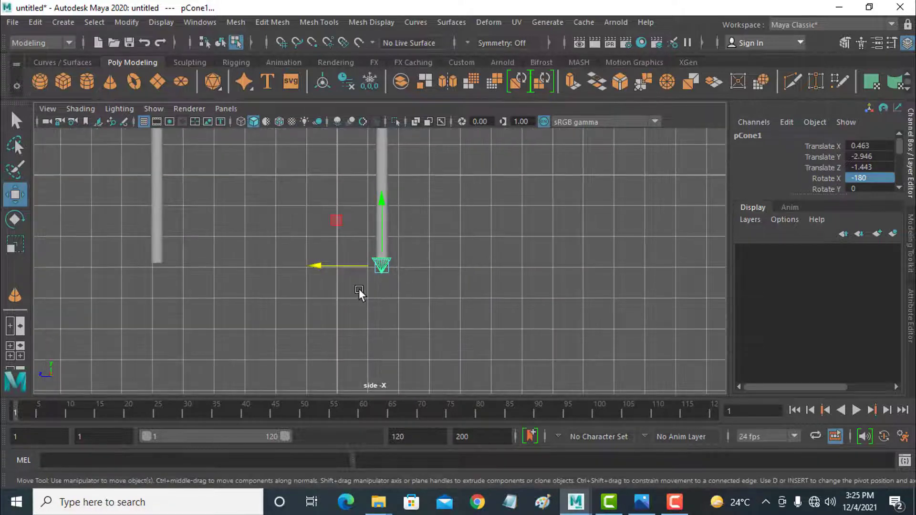
alt+middle_drag(359, 288, 492, 311)
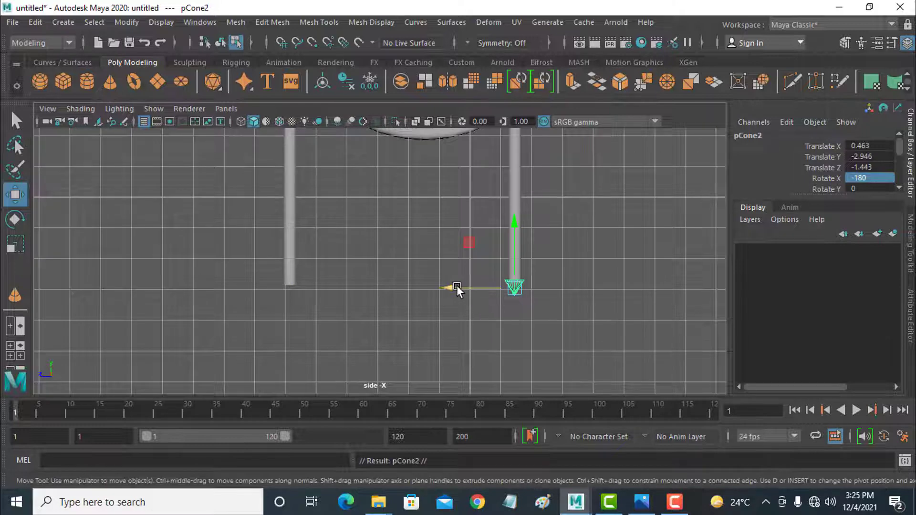
Duplicate the cone to Translate Z 5.838 under the other leg, then select frame and cones
shift+drag(457, 287, 232, 285)
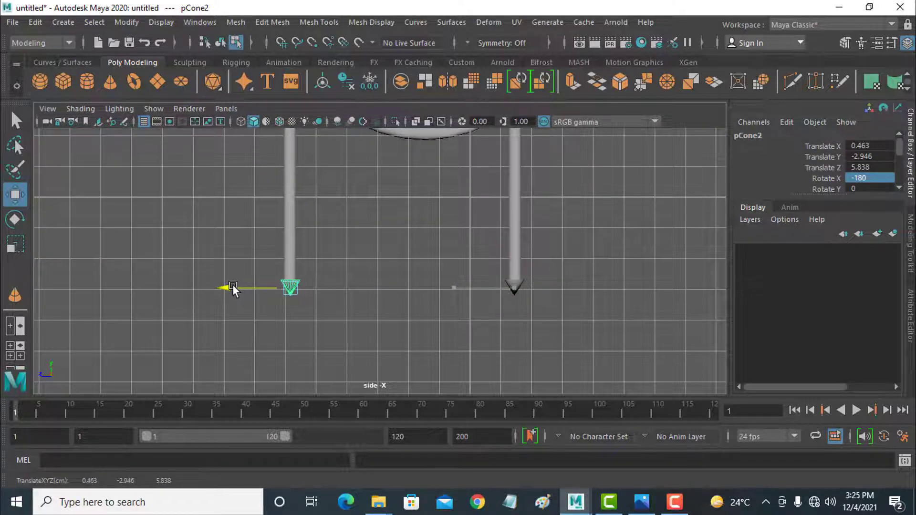
key(f)
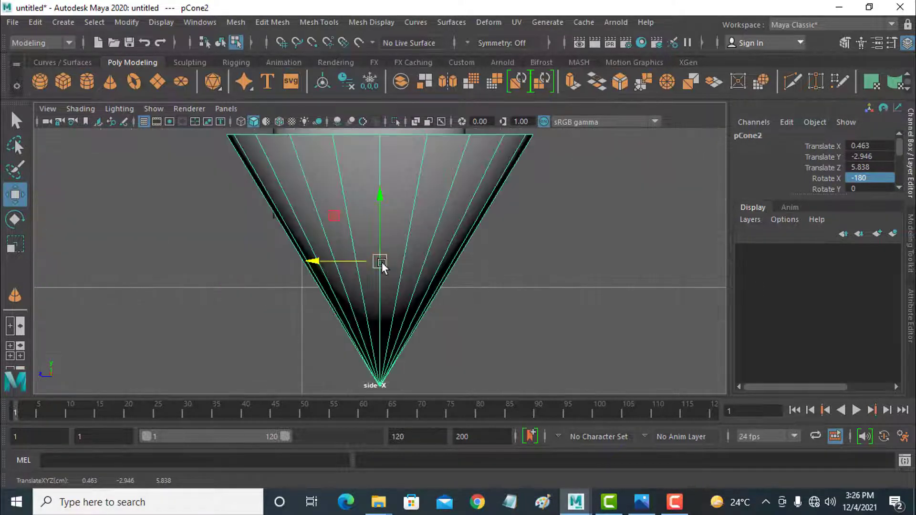
scroll(382, 264, up, 3)
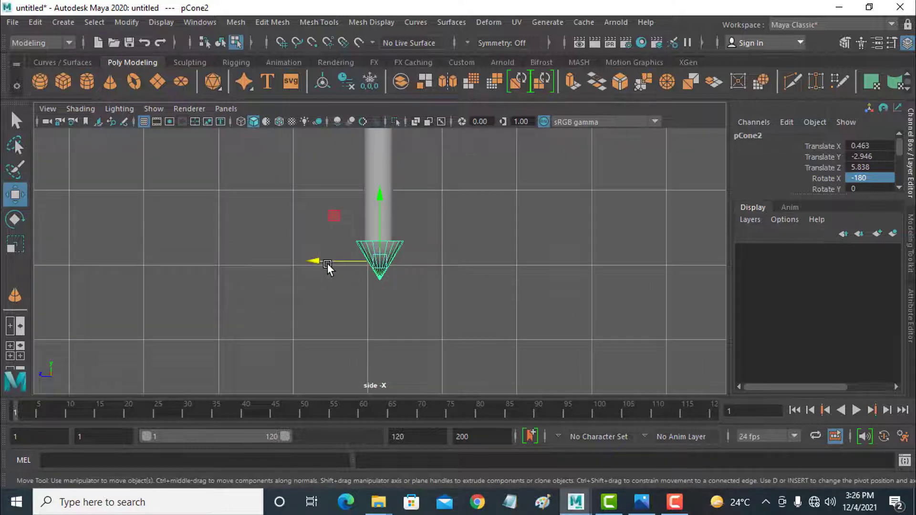
drag(321, 263, 322, 264)
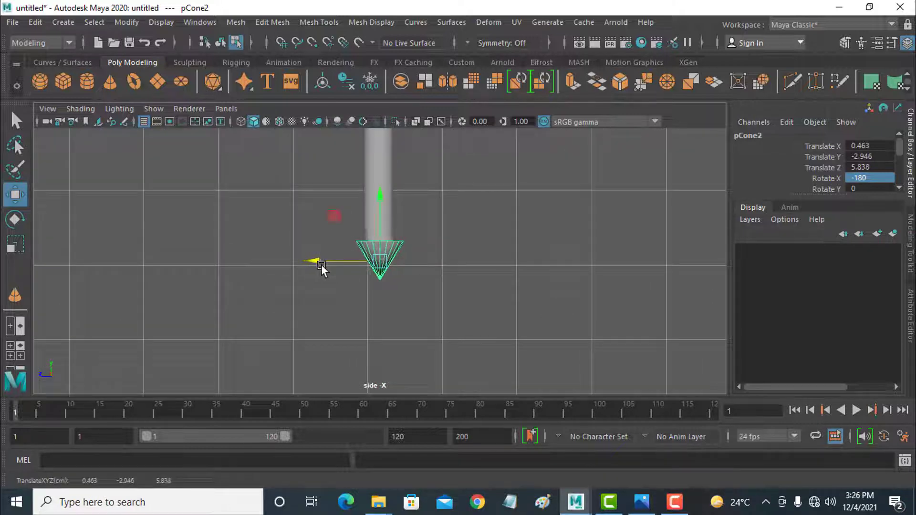
scroll(487, 259, down, 10)
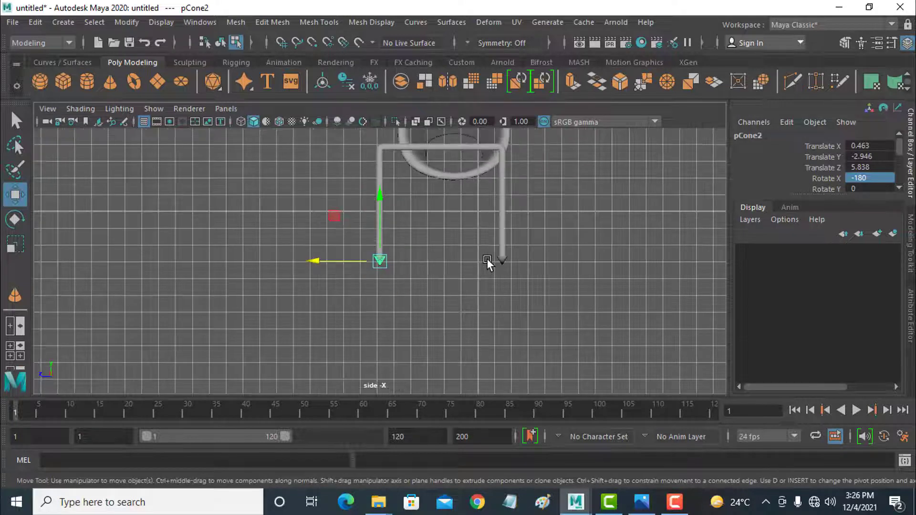
click(308, 188)
mouse_move(308, 188)
mouse_down()
mouse_move(454, 268)
mouse_move(539, 291)
mouse_up()
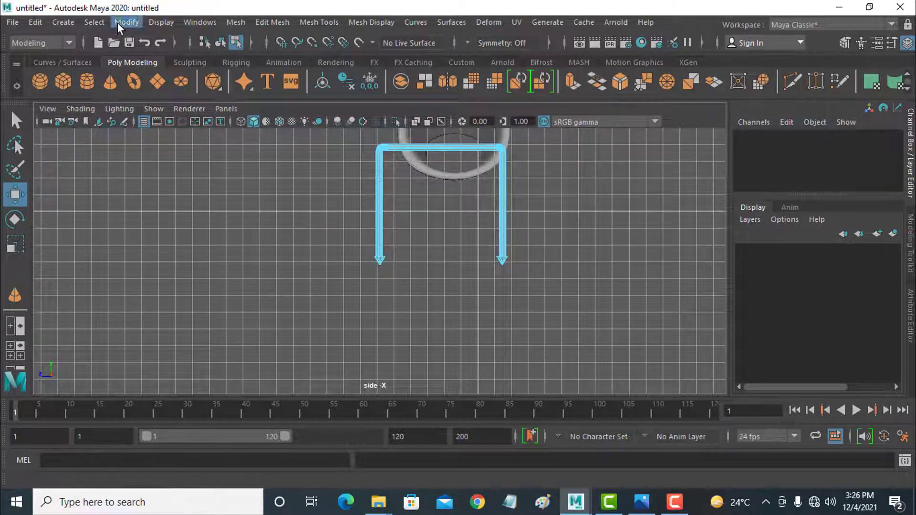
Combine the frame and cone feet, then try shrinking the leg and tips and undo it
click(231, 22)
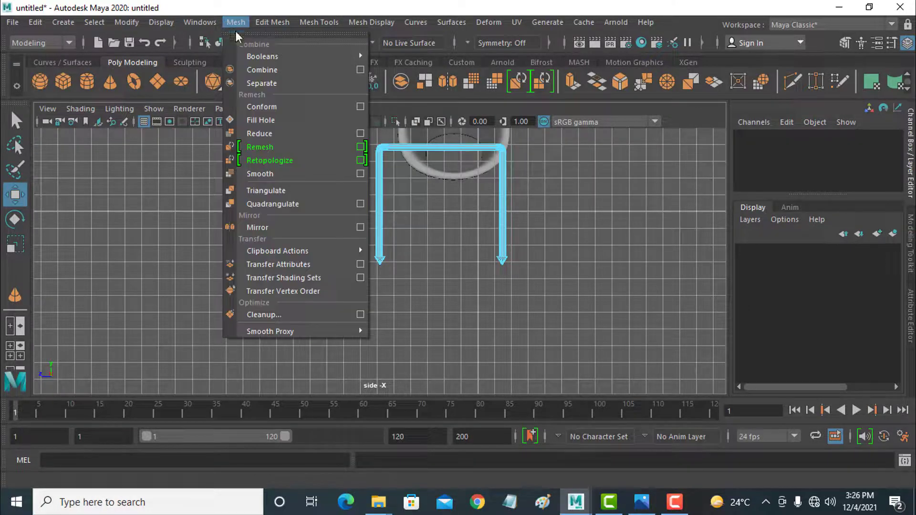
click(279, 71)
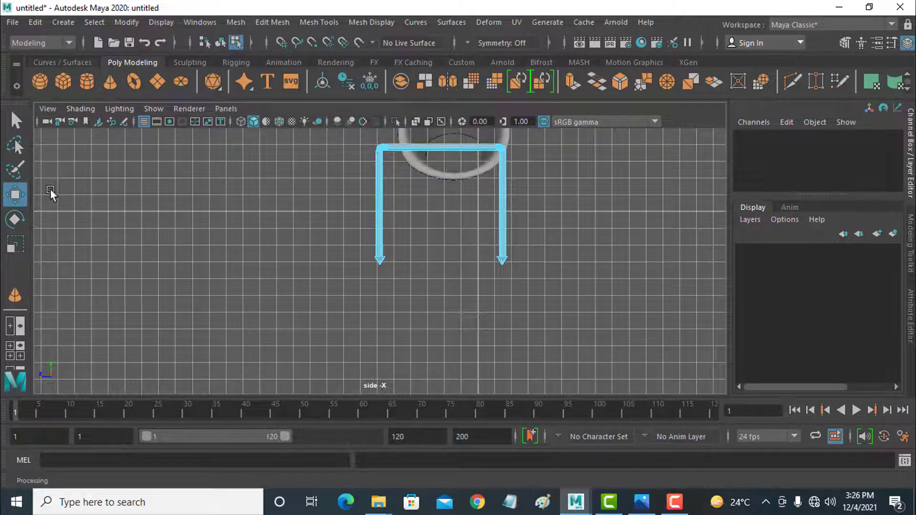
click(16, 243)
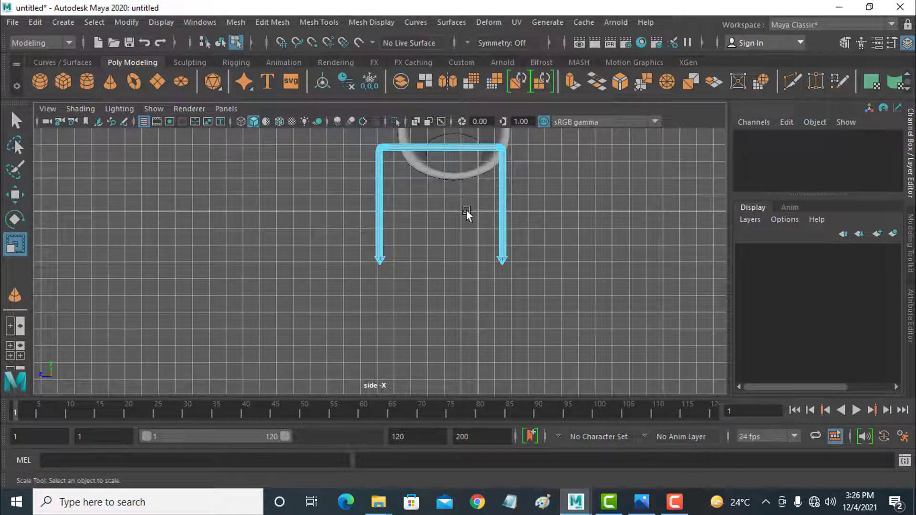
right_drag(504, 220, 562, 109)
drag(442, 205, 405, 304)
key(ctrl+z)
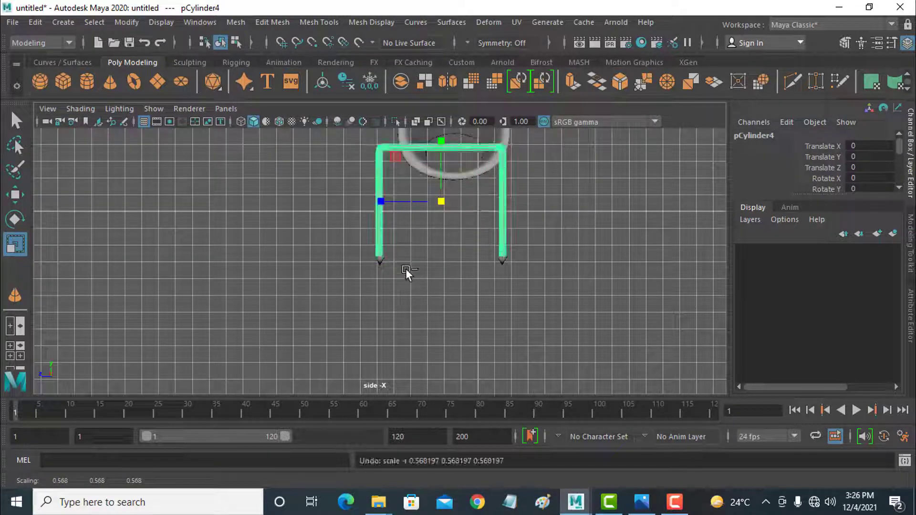
drag(323, 219, 545, 298)
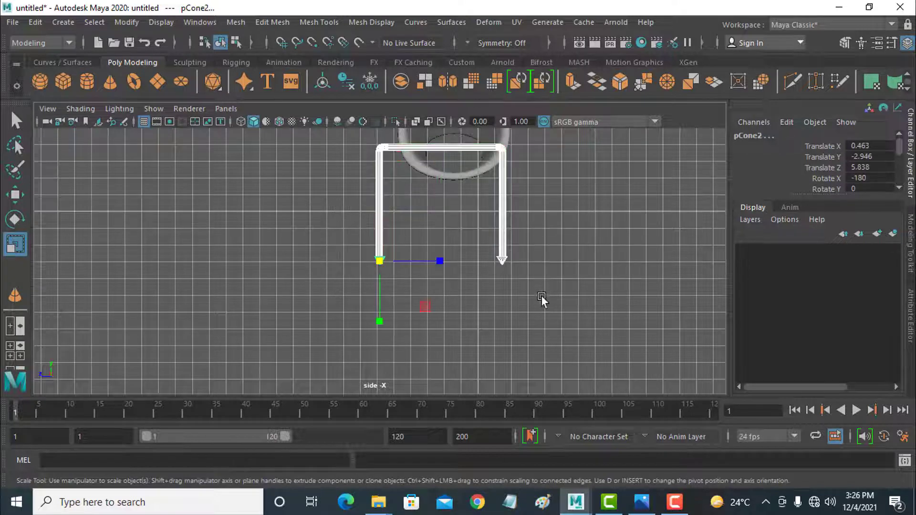
drag(379, 262, 368, 284)
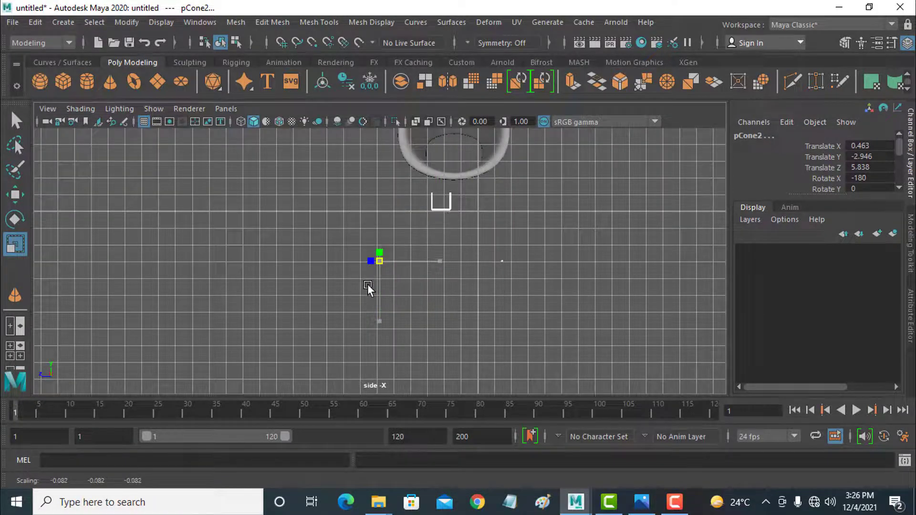
key(ctrl+z)
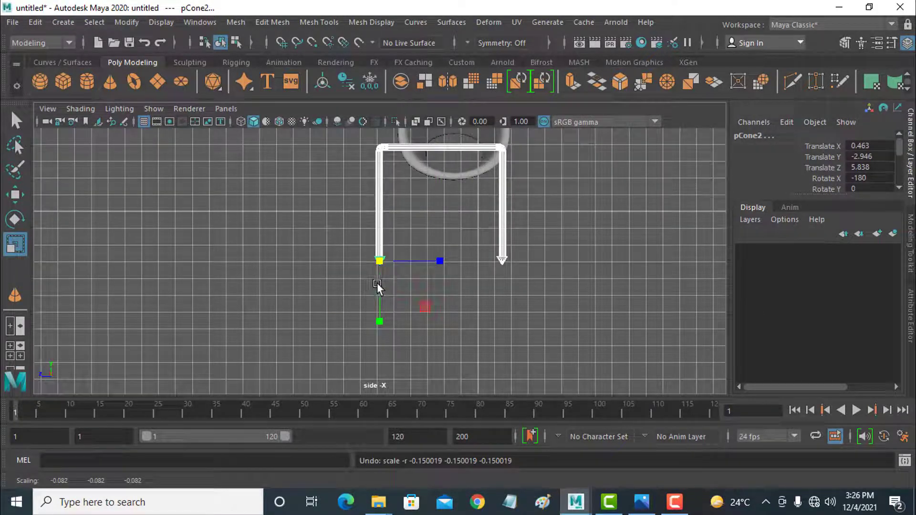
Reselect the frame with its tips, combine them into pCylinder5, and shrink it to about 0.628
click(494, 281)
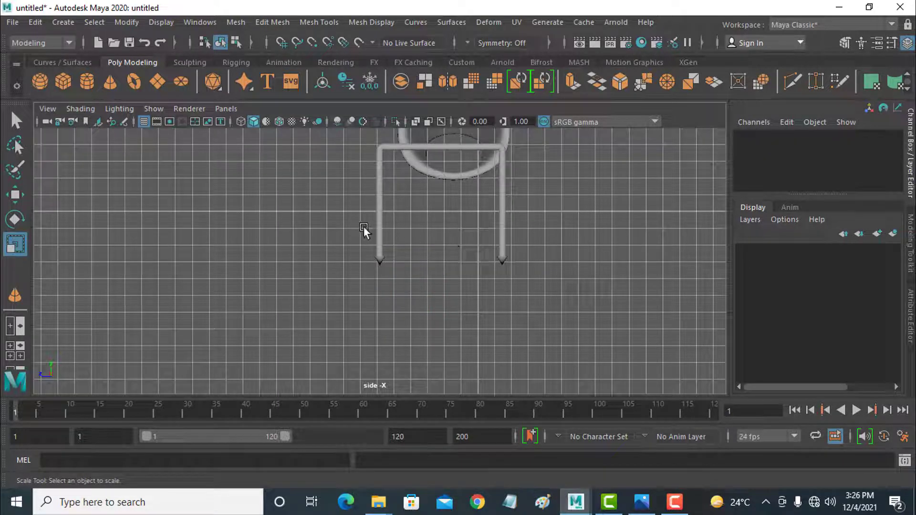
drag(349, 219, 551, 309)
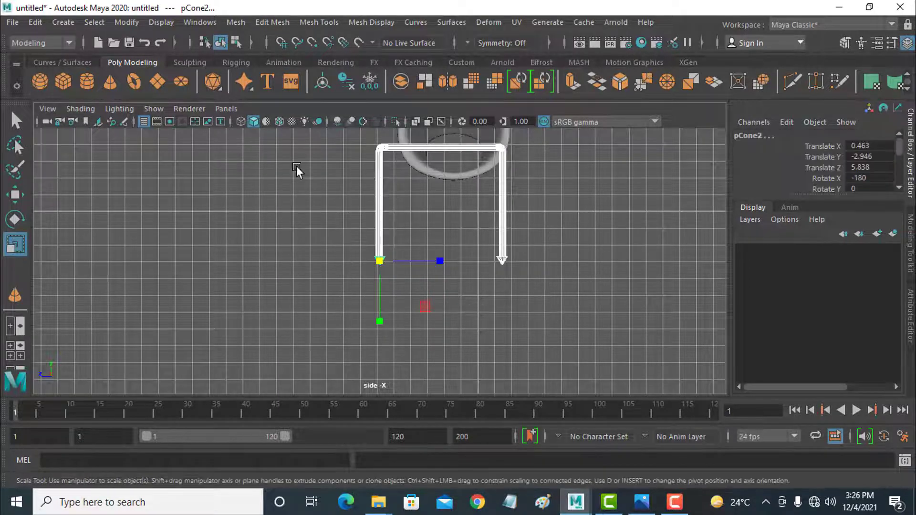
click(230, 23)
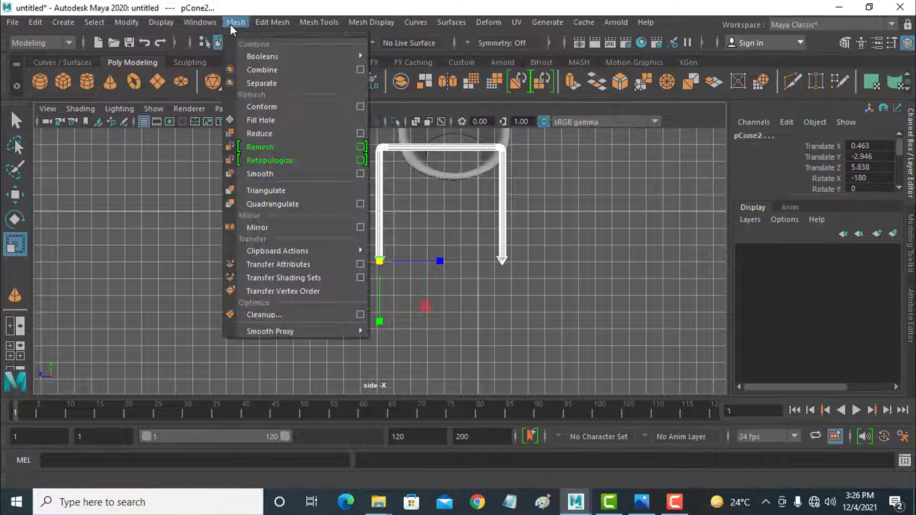
click(258, 71)
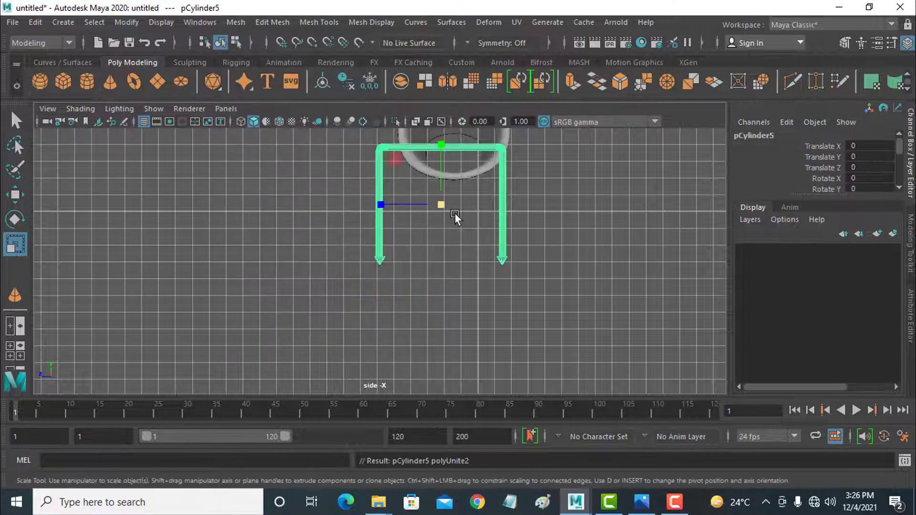
drag(445, 206, 411, 277)
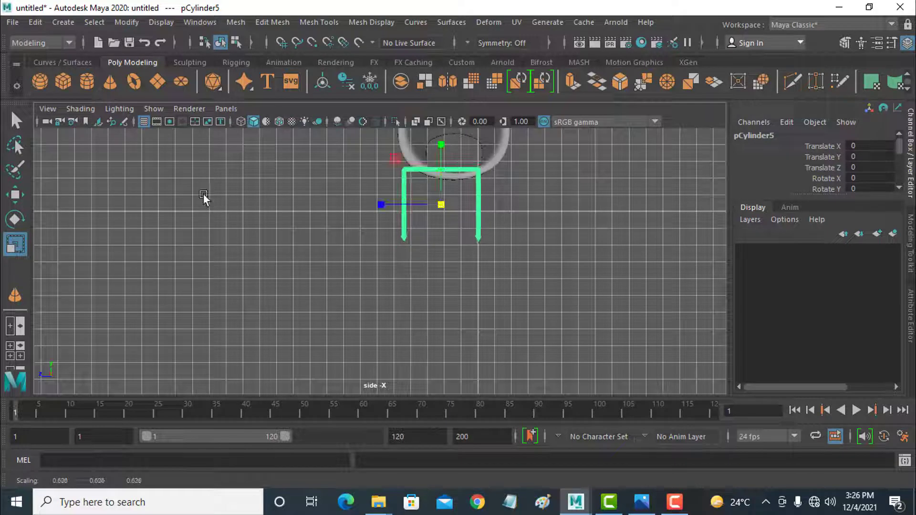
Raise pCylinder5 to Translate Y -0.2 under the seat, checking the chair reference photos
click(15, 194)
drag(445, 205, 457, 209)
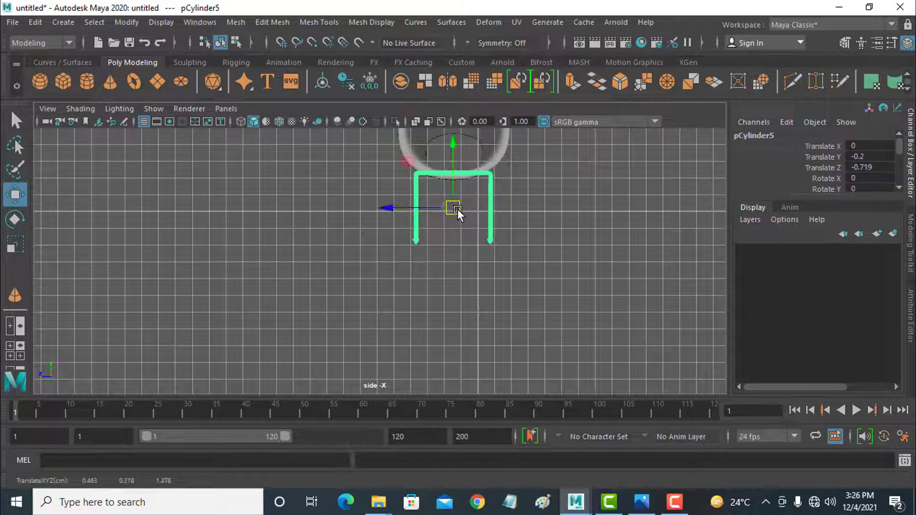
click(641, 502)
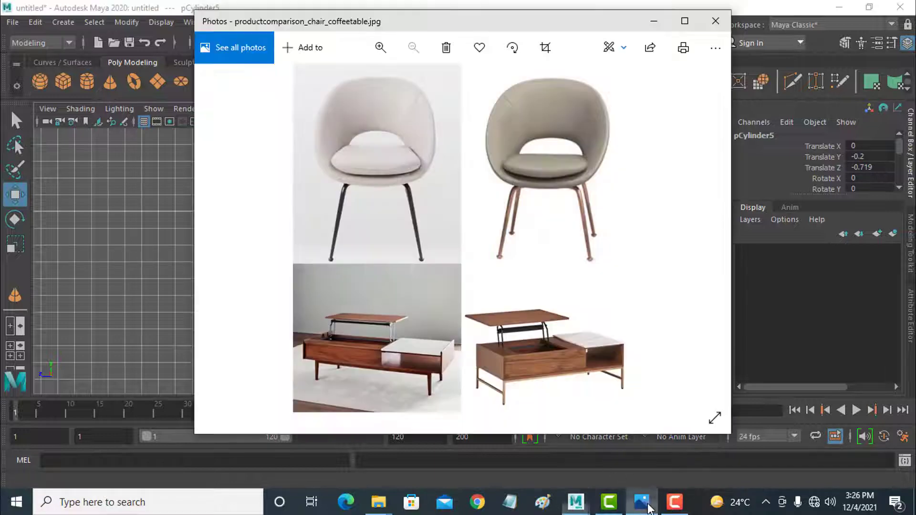
click(645, 503)
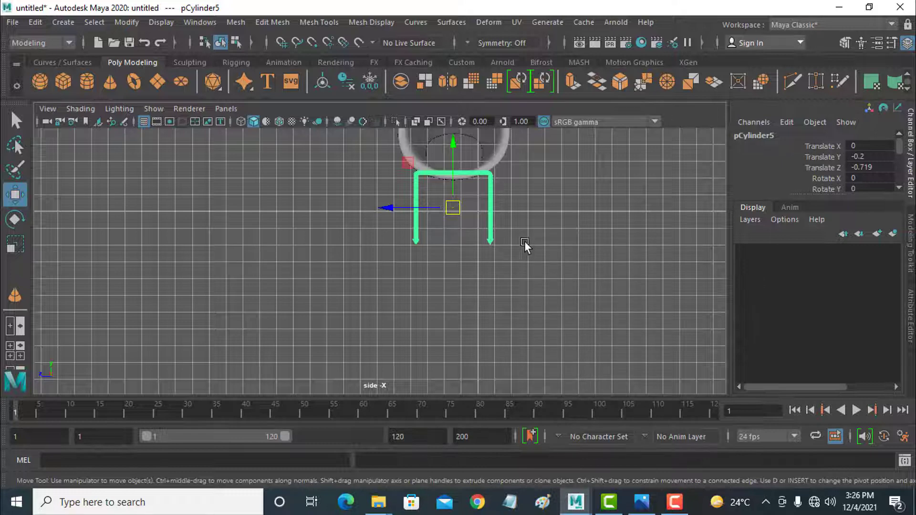
scroll(515, 241, up, 4)
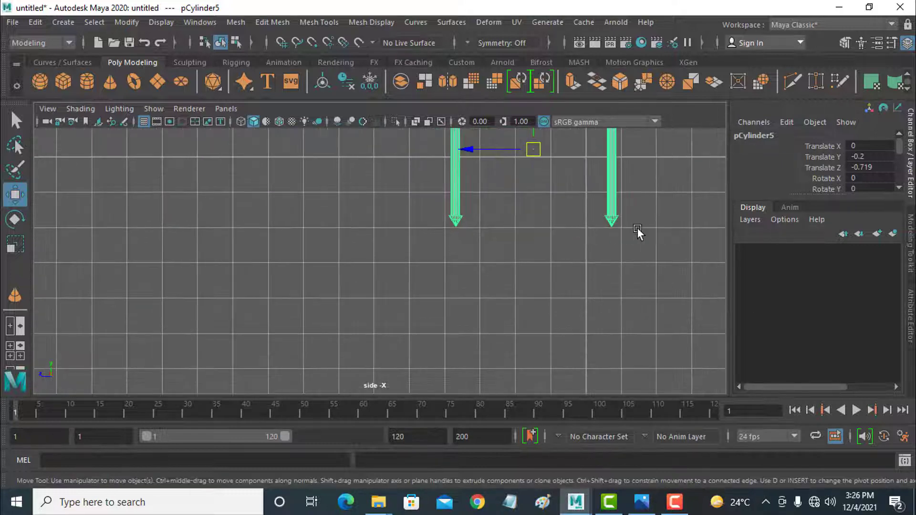
alt+middle_drag(637, 222, 525, 291)
scroll(525, 291, up, 1)
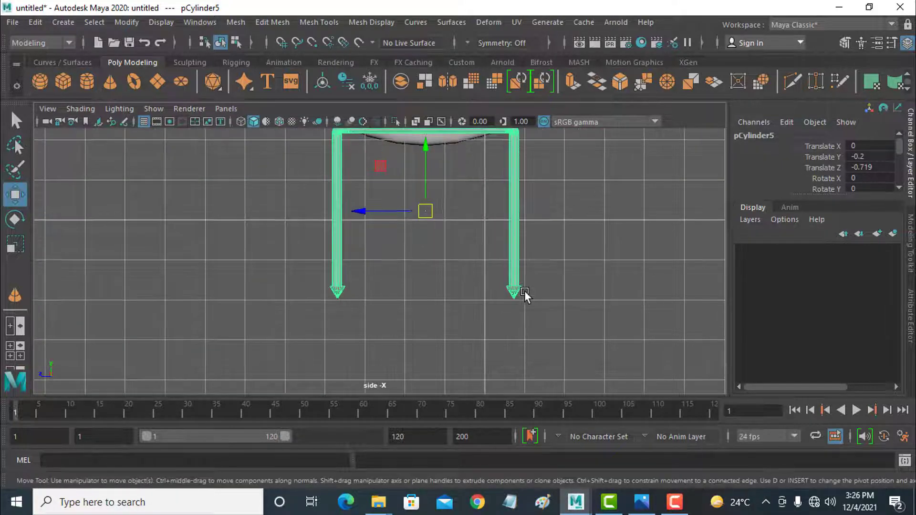
scroll(525, 291, up, 1)
right_drag(536, 268, 485, 134)
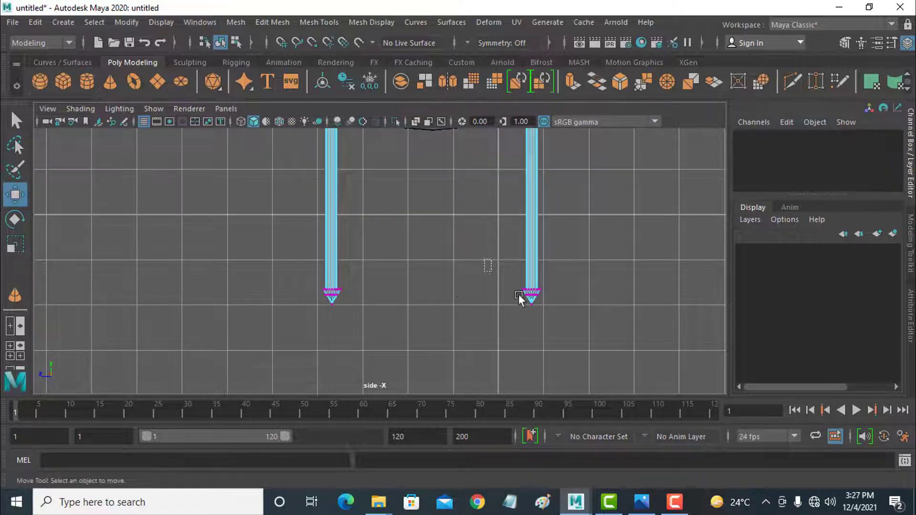
Select each leg's bottom vertex ring and push it outward along Z, then return to Object Mode
drag(519, 296, 590, 316)
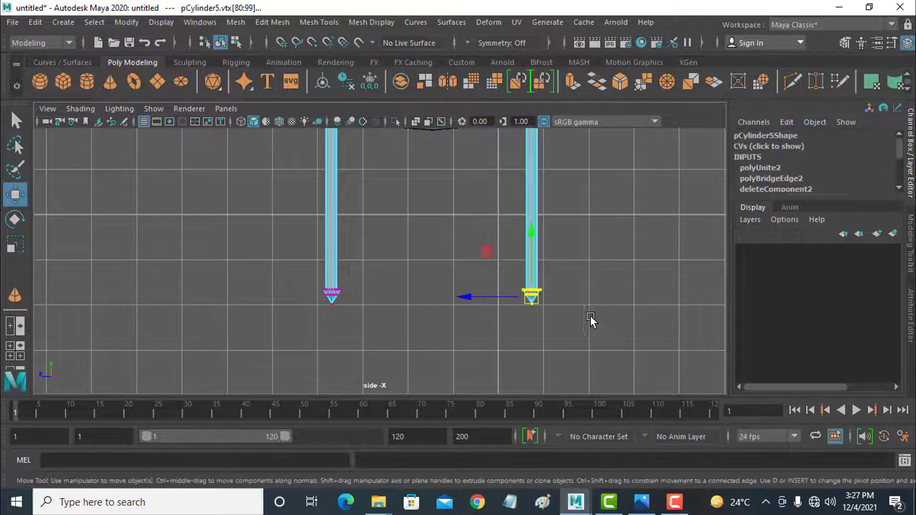
click(489, 299)
drag(490, 262, 582, 316)
drag(466, 296, 500, 297)
drag(377, 272, 238, 296)
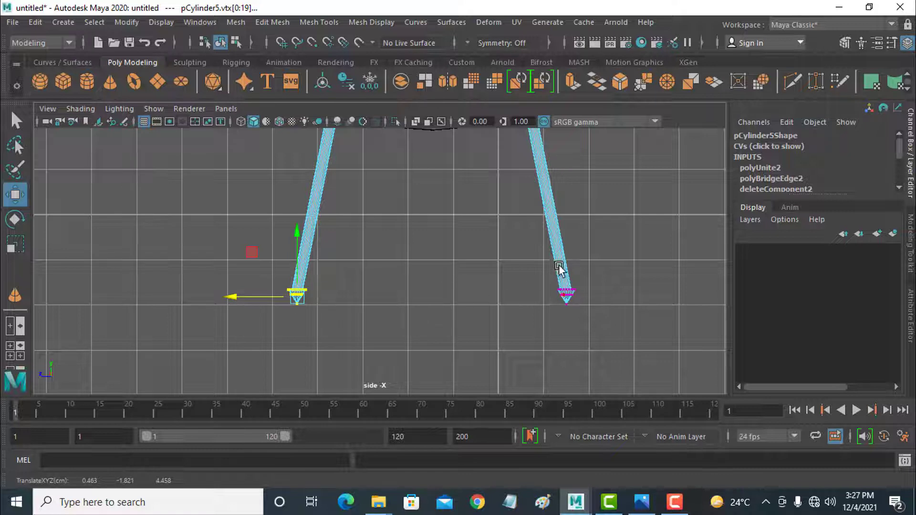
right_drag(556, 131, 606, 113)
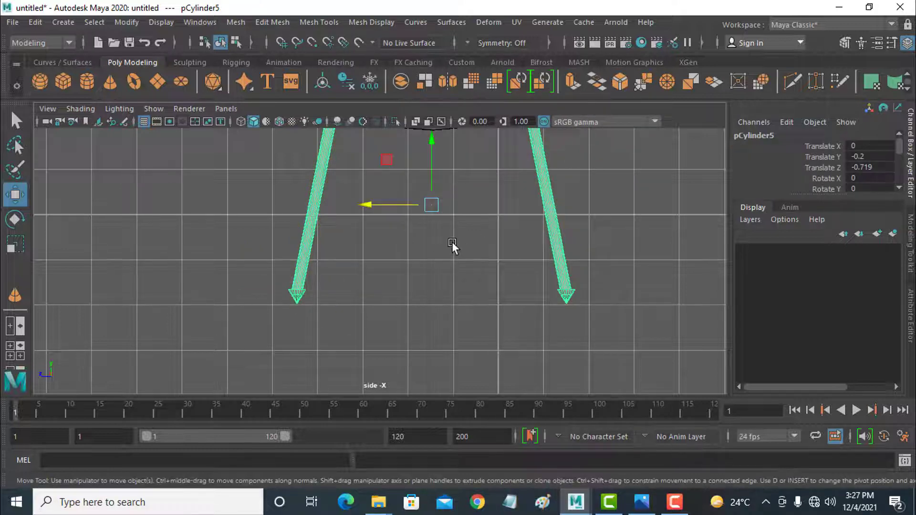
scroll(451, 242, down, 2)
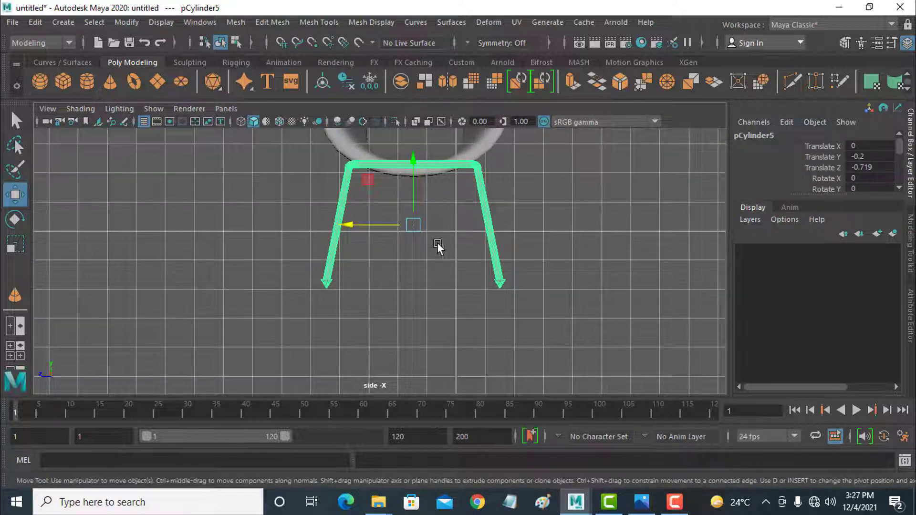
key(space)
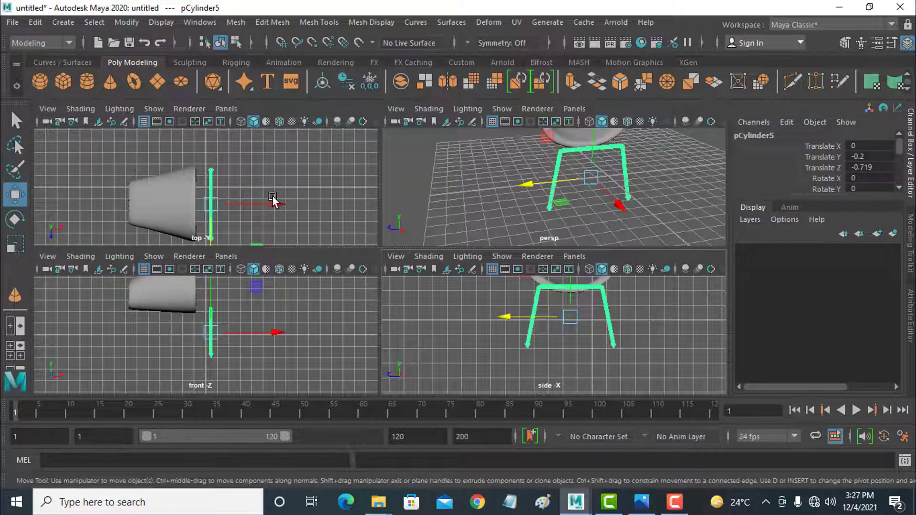
Center the pCylinder5 leg frame under the seat using the top and side views
key(space)
drag(453, 293, 419, 297)
key(space)
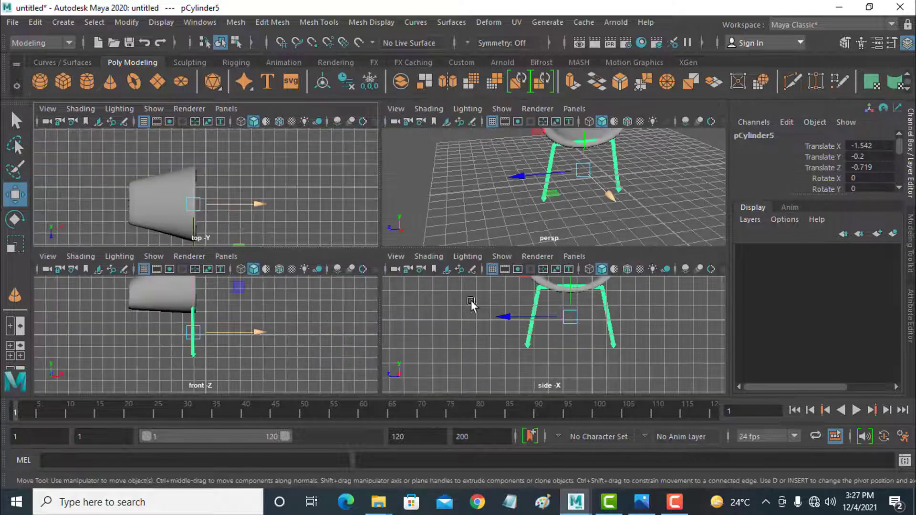
key(space)
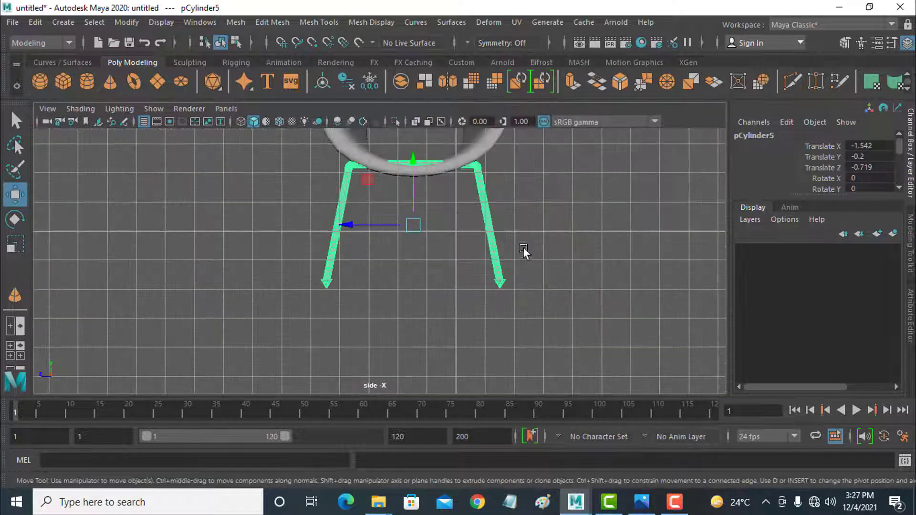
drag(419, 188, 411, 170)
alt+drag(400, 281, 428, 282)
key(space)
key(space)
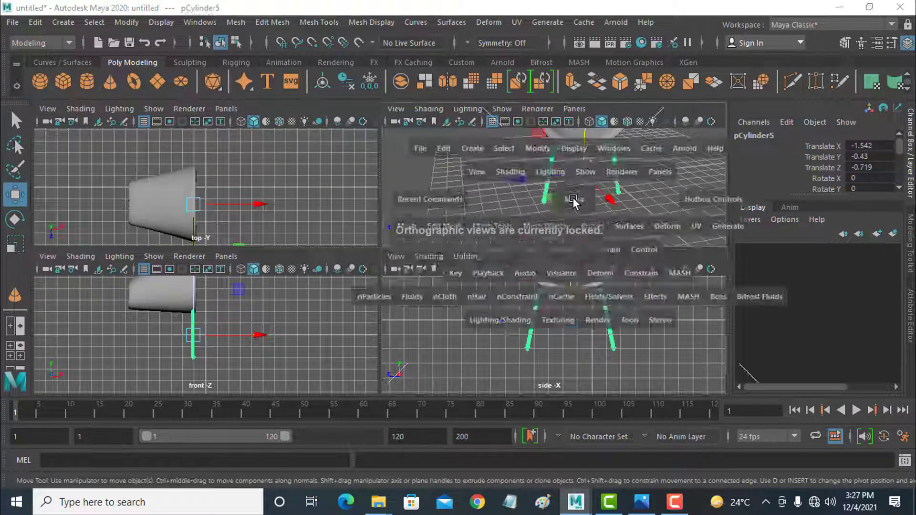
alt+drag(450, 270, 577, 276)
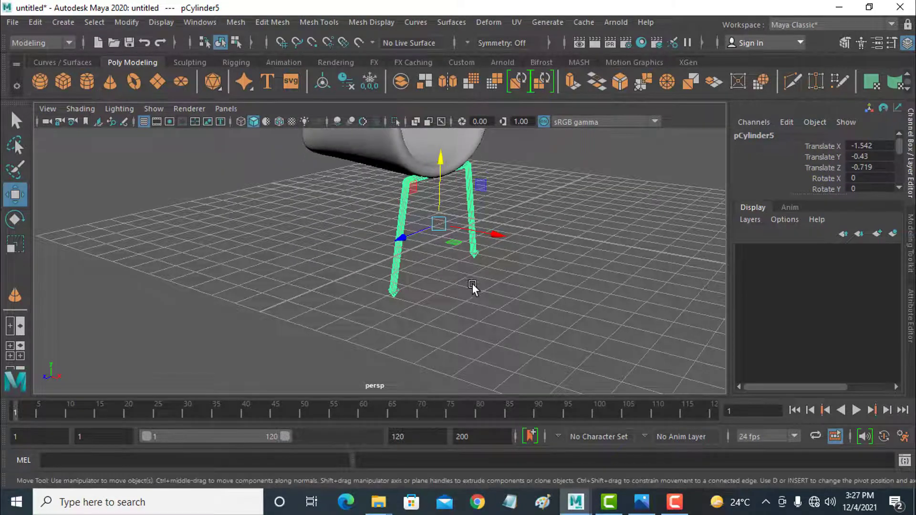
alt+middle_drag(447, 283, 557, 282)
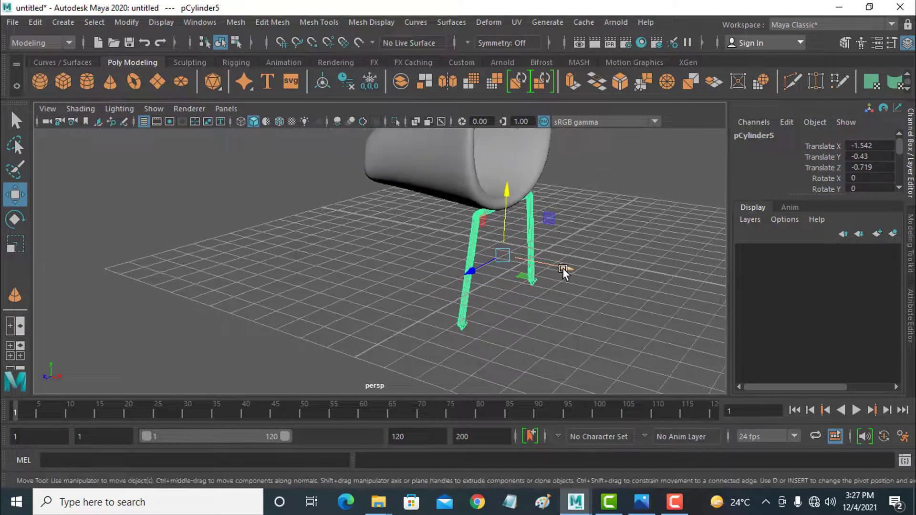
Duplicate the leg frame and move pCylinder6 to Translate X -6.424 on the seat's other side
key(ctrl+d)
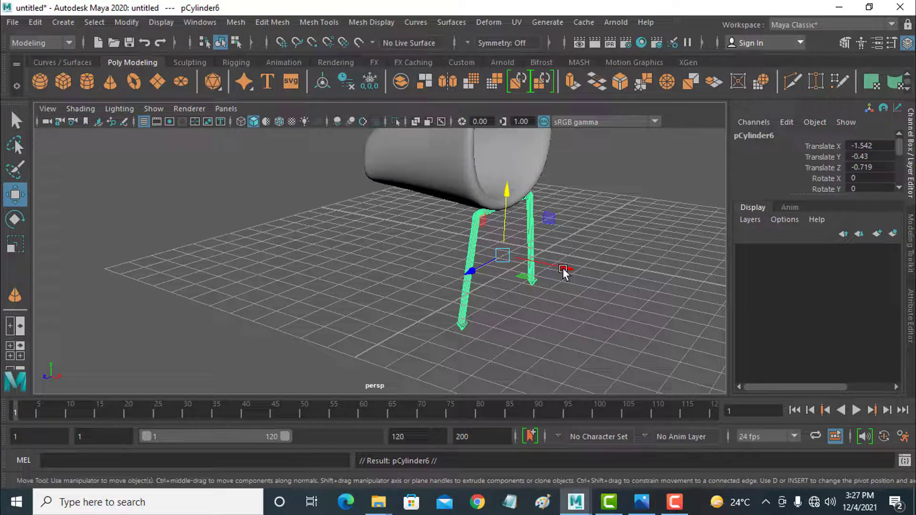
drag(563, 265, 446, 251)
alt+drag(428, 292, 506, 240)
middle_drag(506, 239, 505, 262)
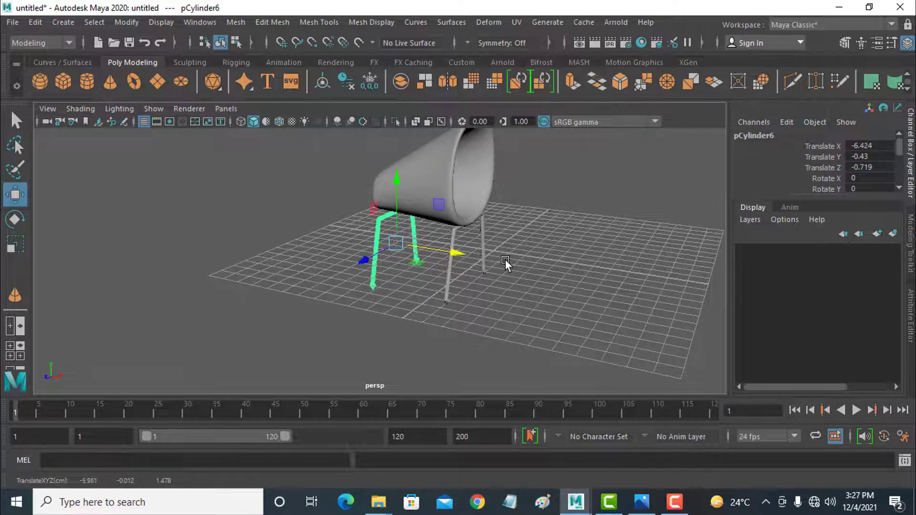
Tilt the pPipe1 seat shell back, flatten it slightly, and lower it to Translate Y 4.65
click(447, 170)
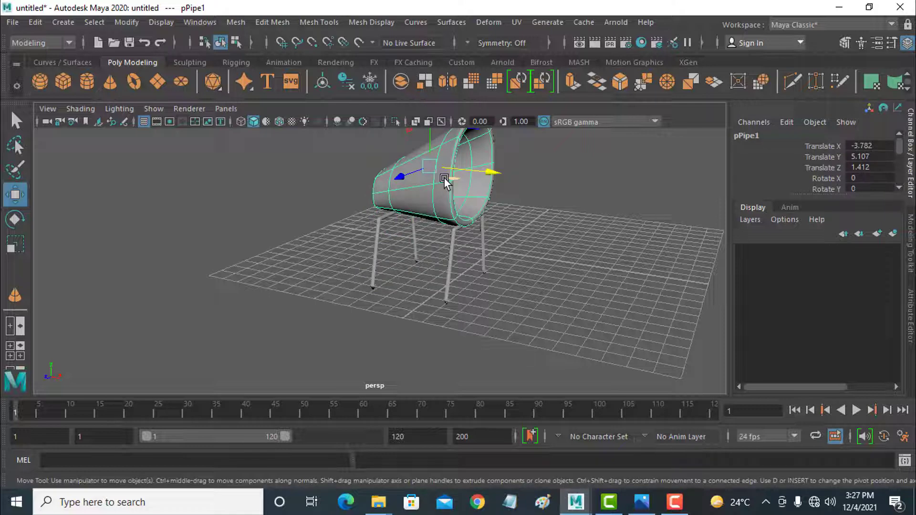
key(e)
drag(478, 192, 481, 179)
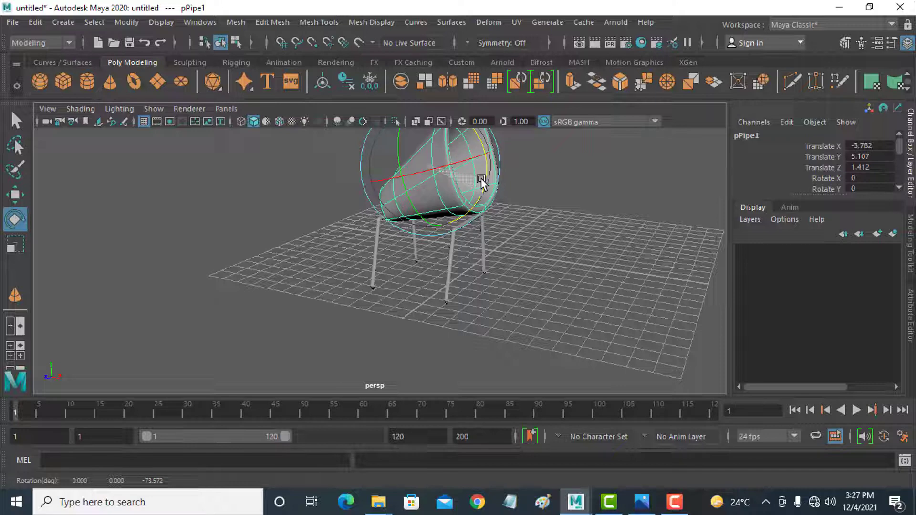
key(r)
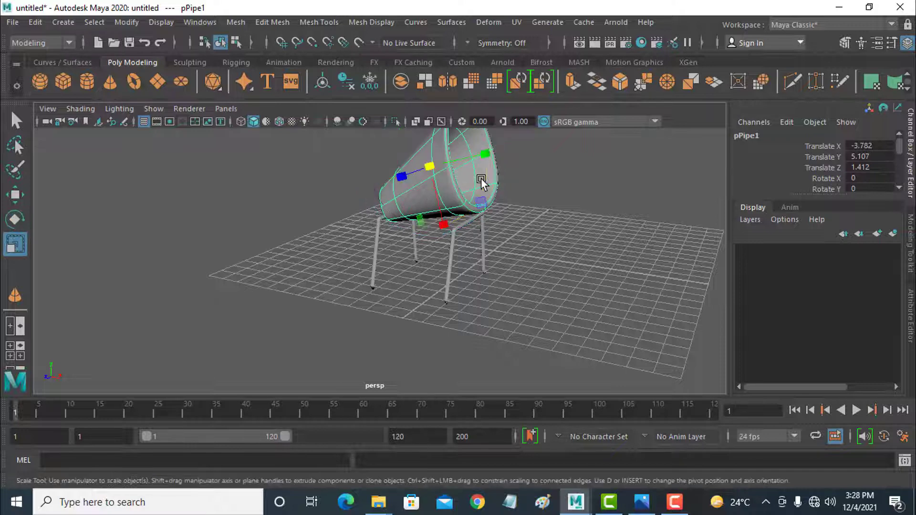
drag(484, 158, 433, 176)
key(w)
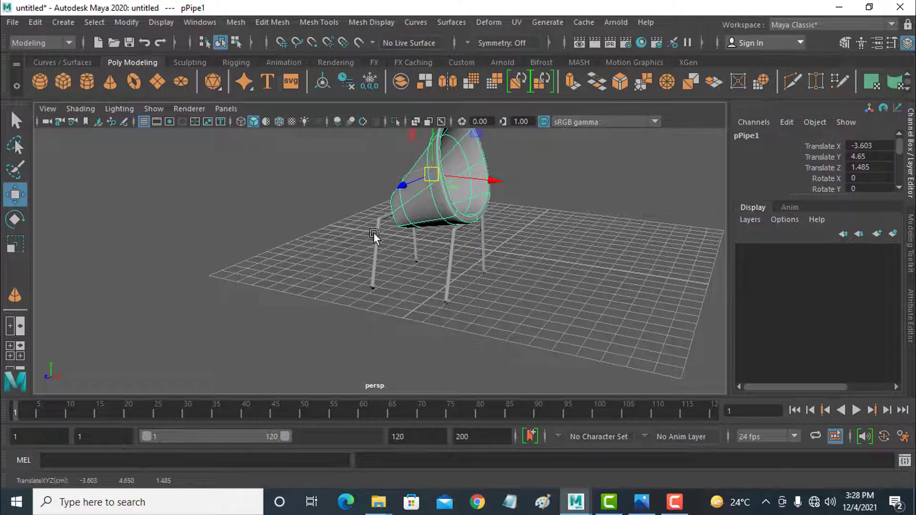
click(375, 238)
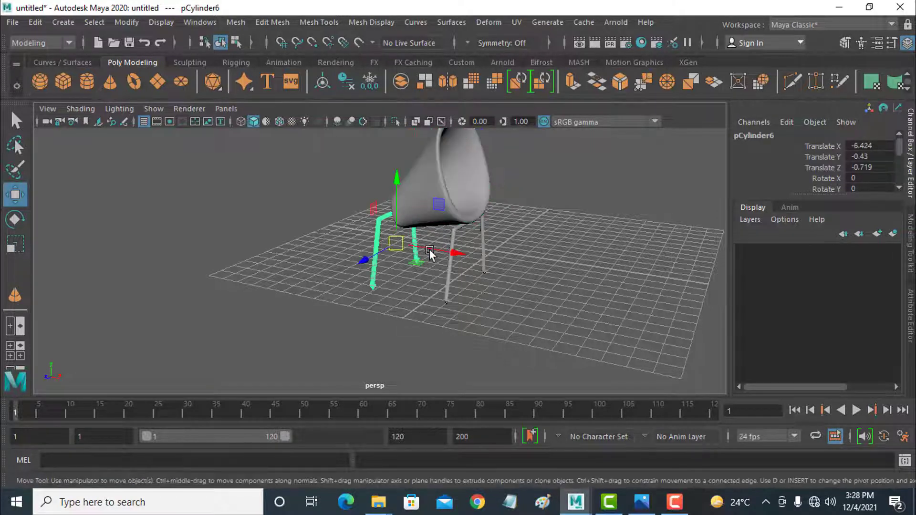
Move pCylinder6 to X -5.025, scale it to about 0.6, and lower it to Y -0.884
drag(445, 252, 404, 265)
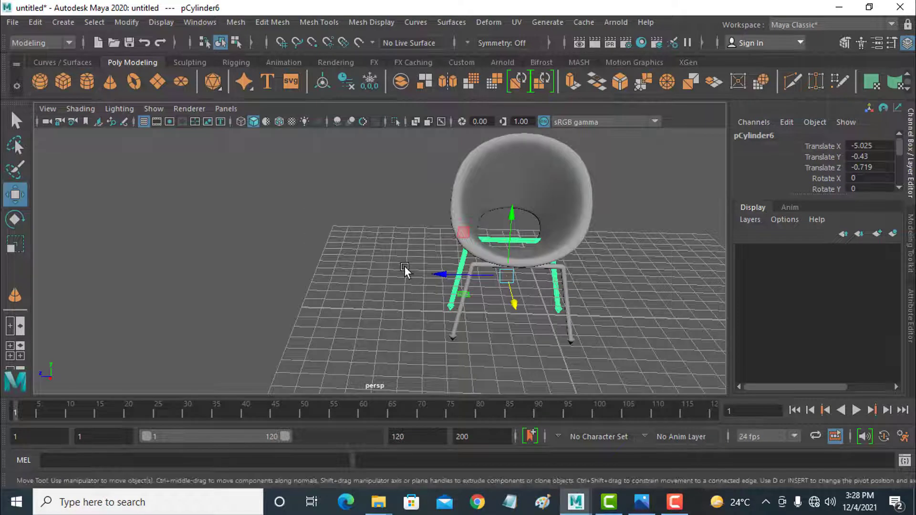
key(r)
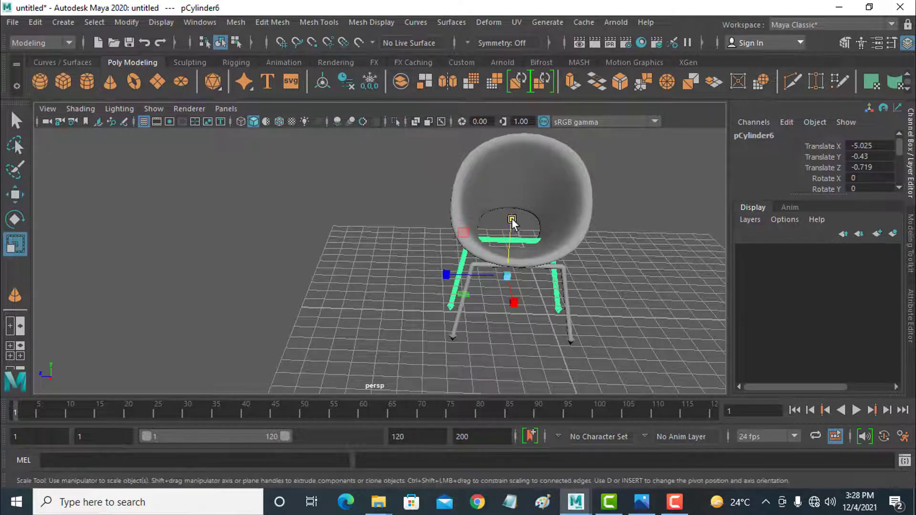
drag(511, 220, 500, 282)
key(w)
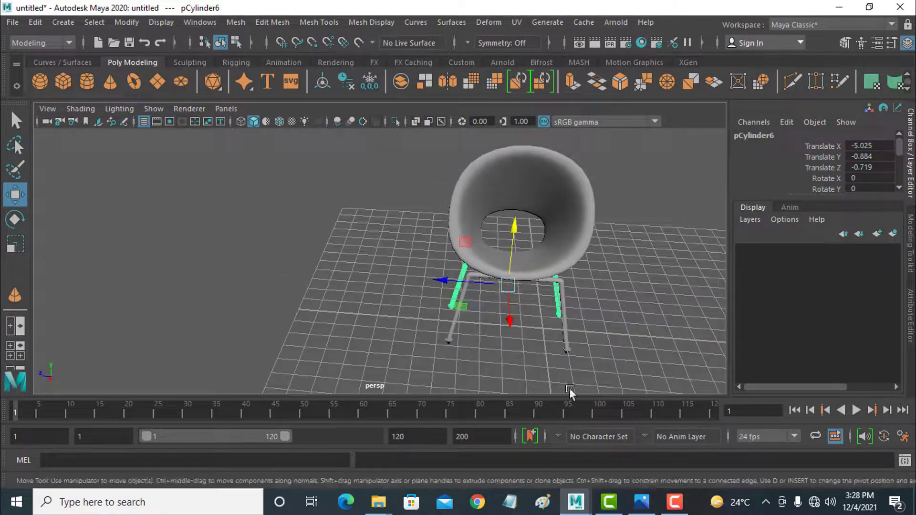
click(644, 500)
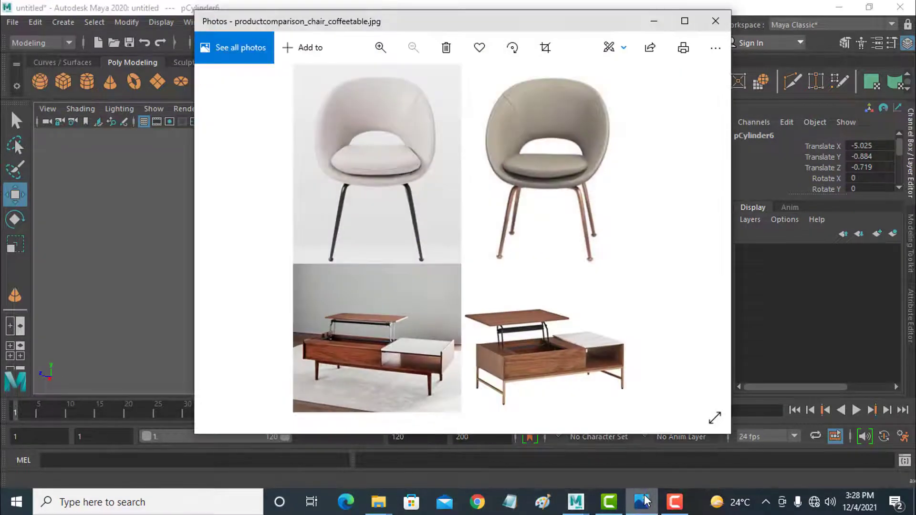
click(644, 500)
alt+drag(581, 282, 517, 278)
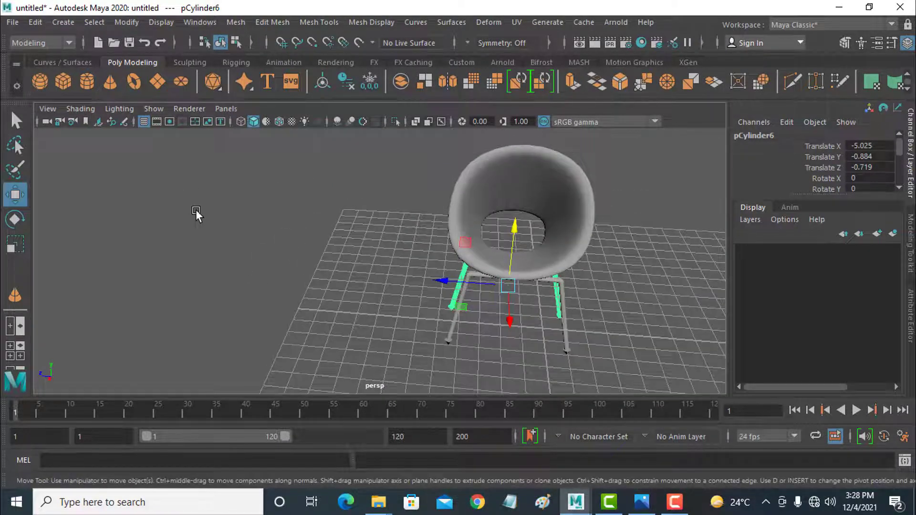
Draw a flat polygon cube, pCube1, on the grid beside the chair from the top view
key(space)
key(space)
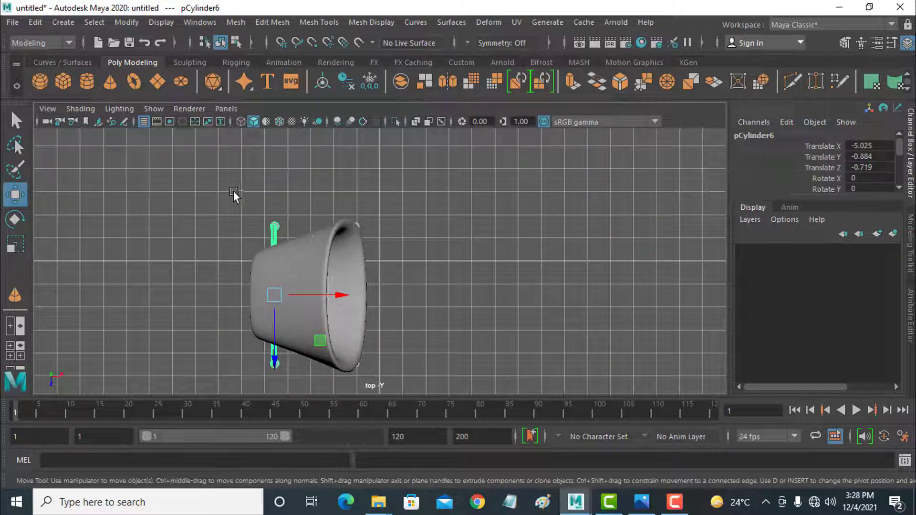
click(63, 81)
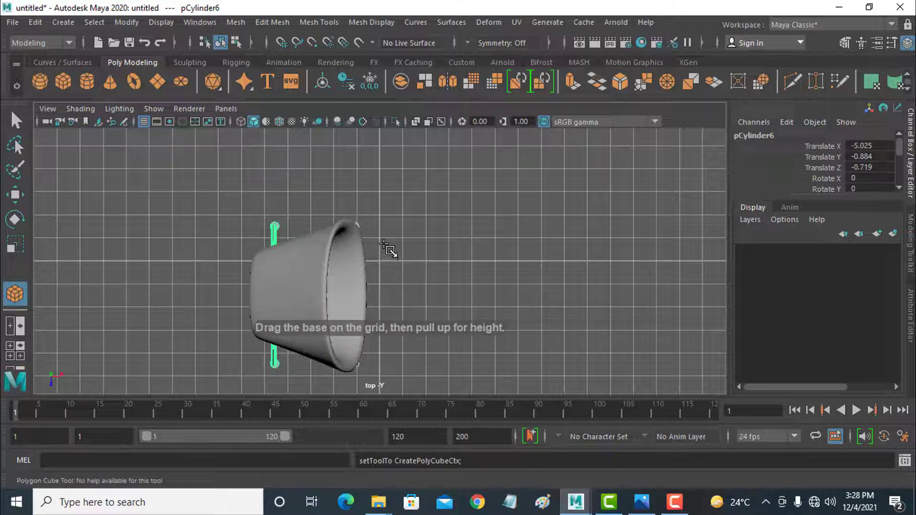
drag(384, 246, 441, 347)
drag(421, 328, 418, 300)
key(space)
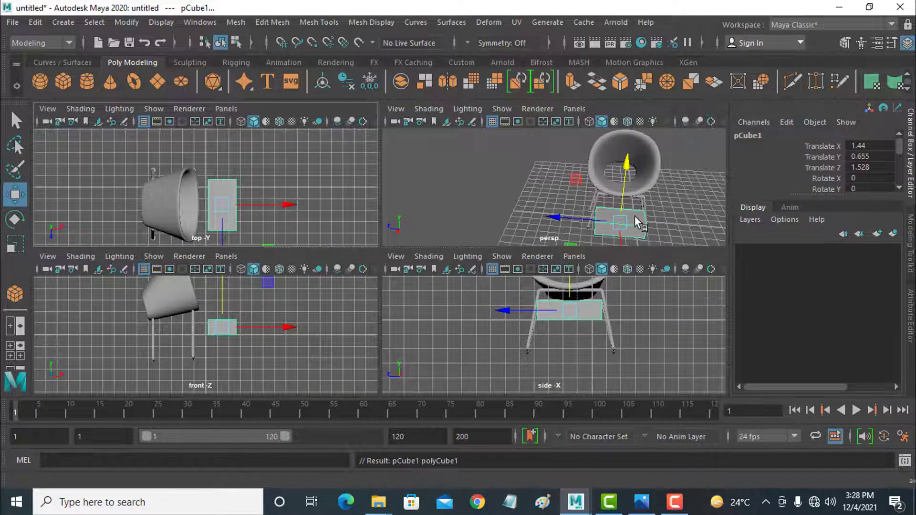
key(space)
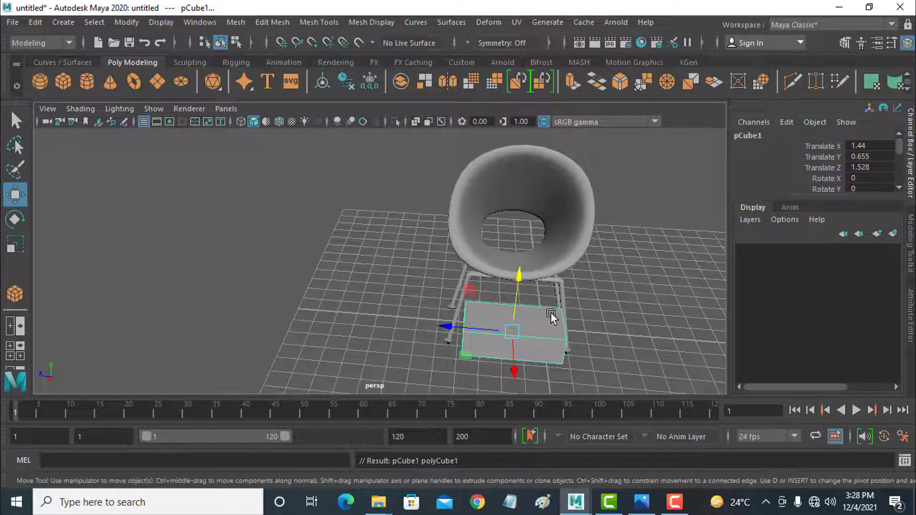
Raise pCube1 up to seat height, briefly previewing its smoothed look
alt+drag(551, 317, 460, 317)
alt+right_drag(460, 317, 500, 341)
middle_drag(500, 341, 498, 299)
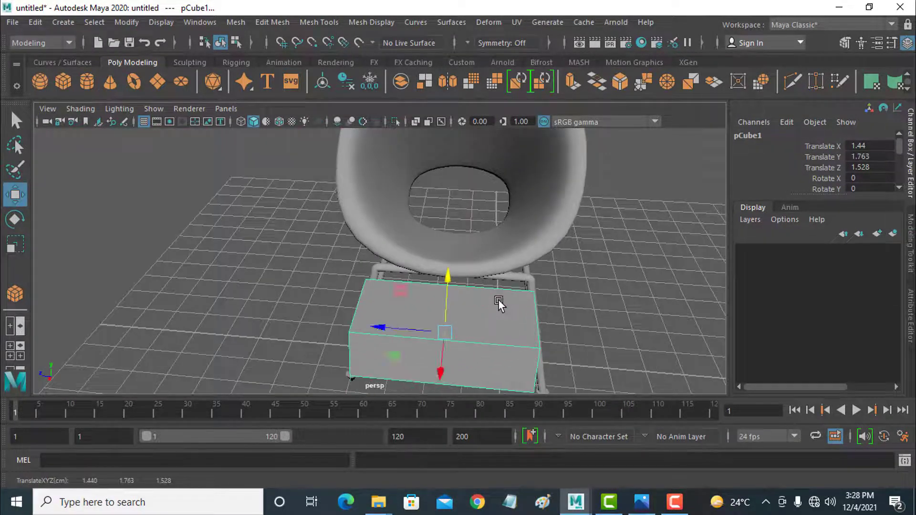
key(3)
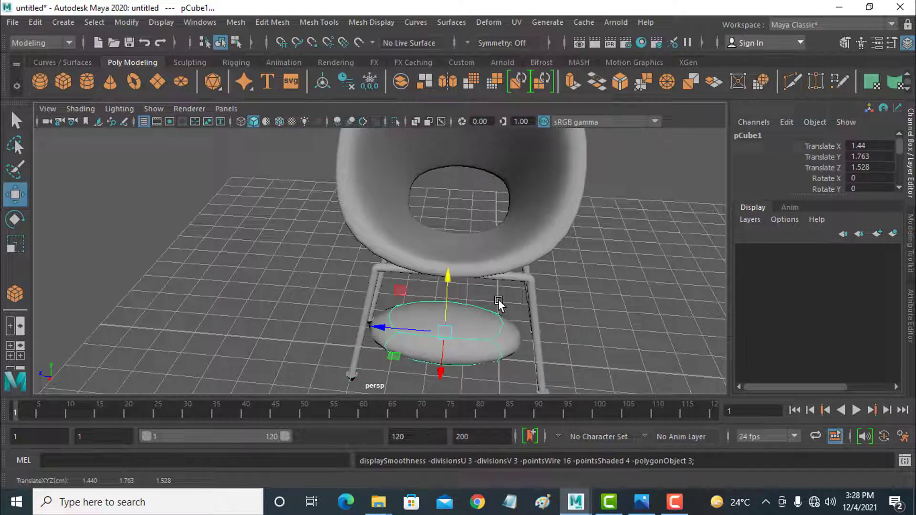
key(1)
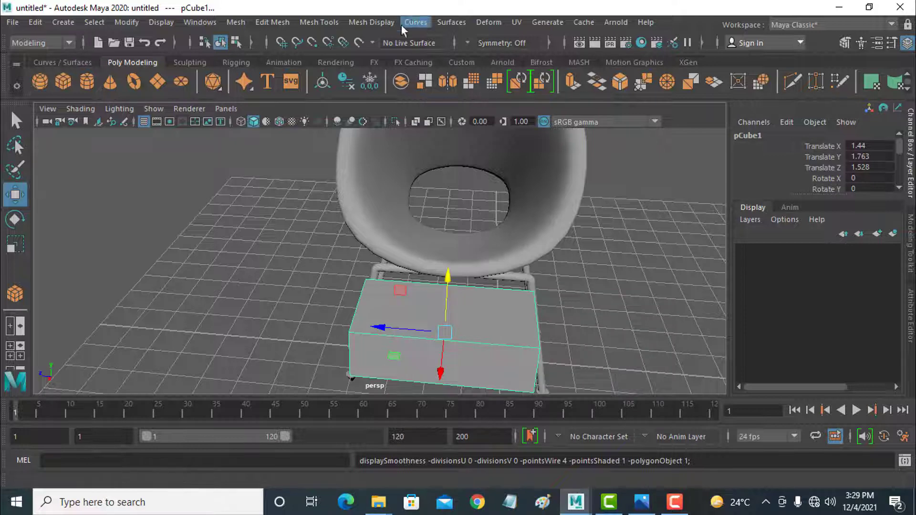
Insert four edge loops across the cube to divide it into a grid of faces
click(307, 21)
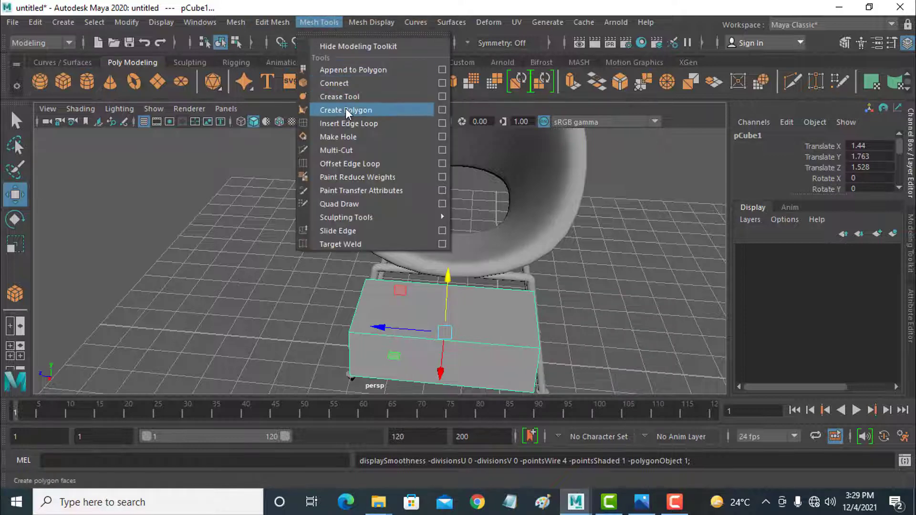
click(350, 125)
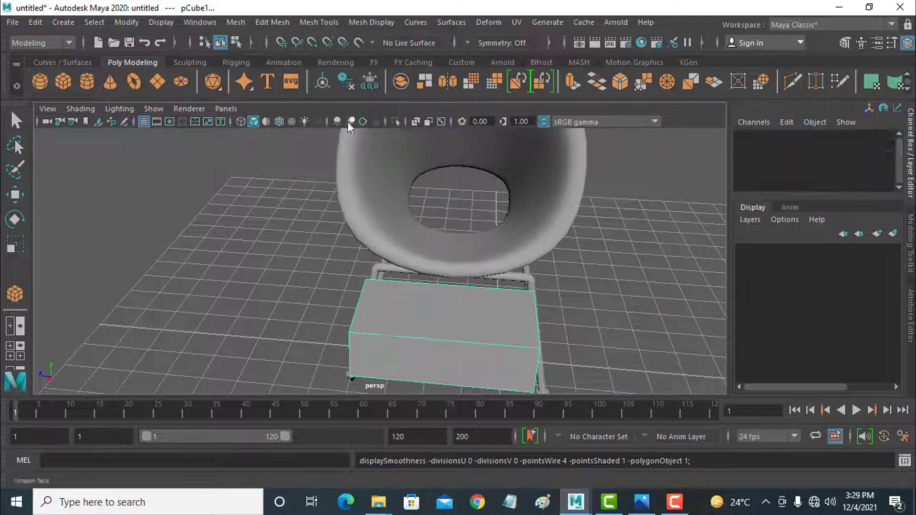
click(493, 345)
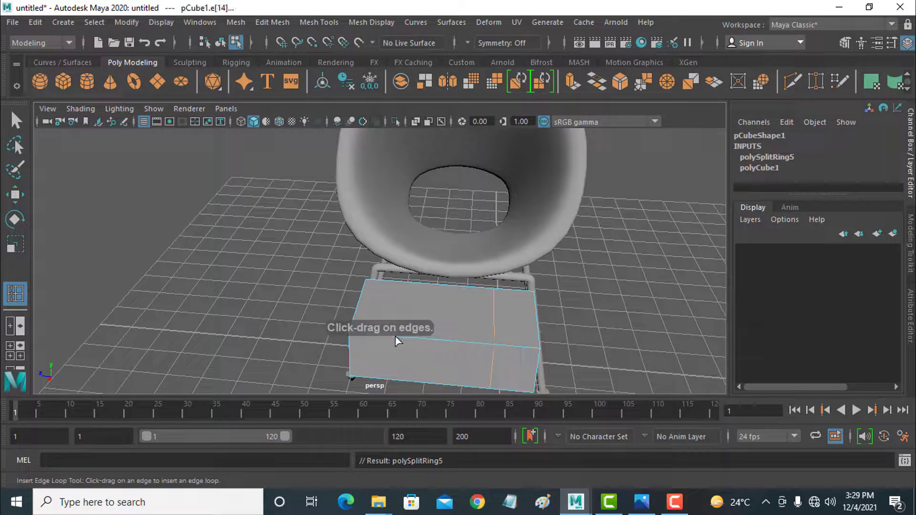
drag(395, 336, 389, 336)
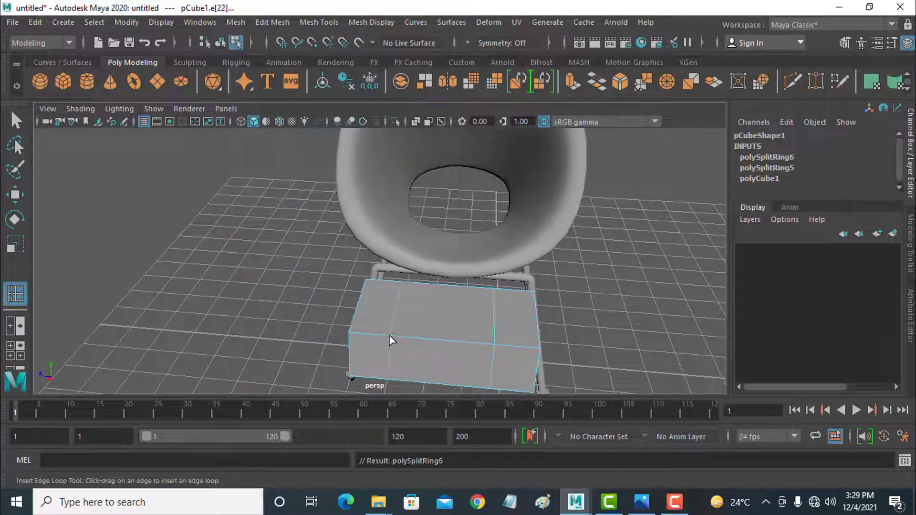
click(536, 314)
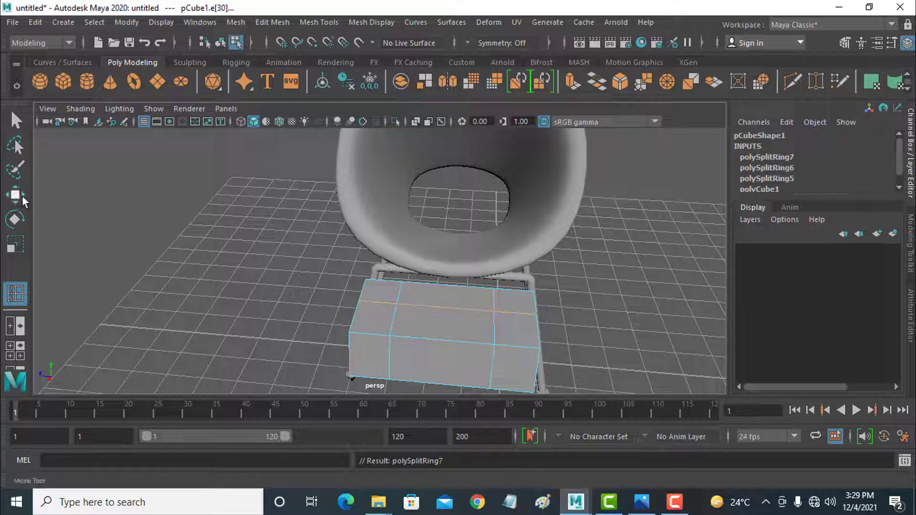
click(388, 359)
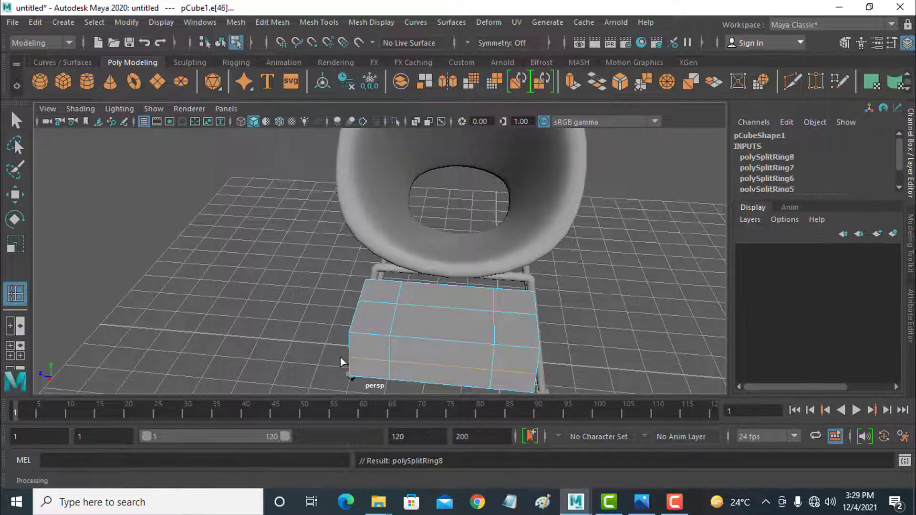
click(19, 199)
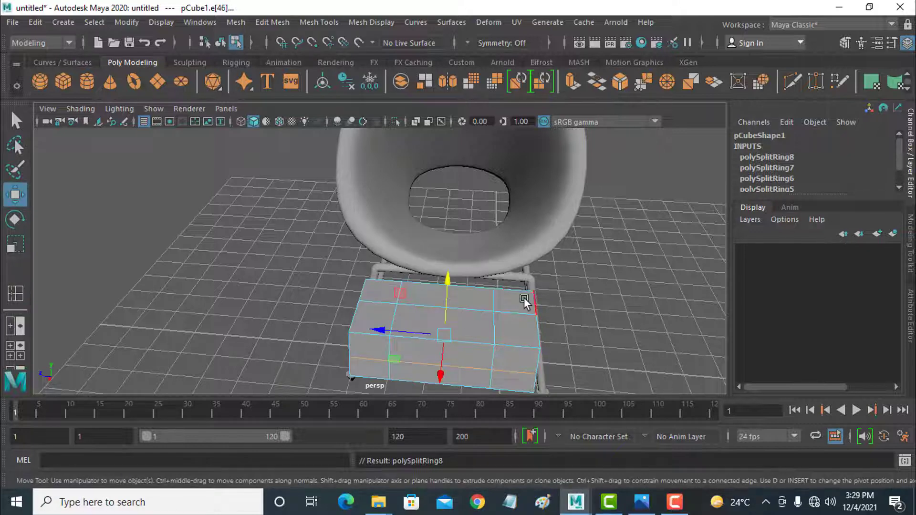
Turn on smooth preview for the cushion and select its upper vertices
key(3)
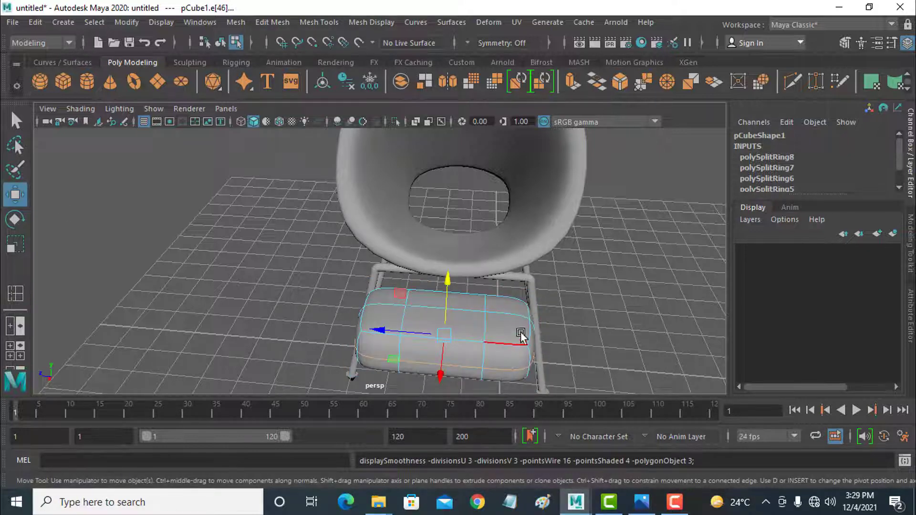
alt+drag(520, 329, 492, 283)
right_drag(491, 284, 442, 134)
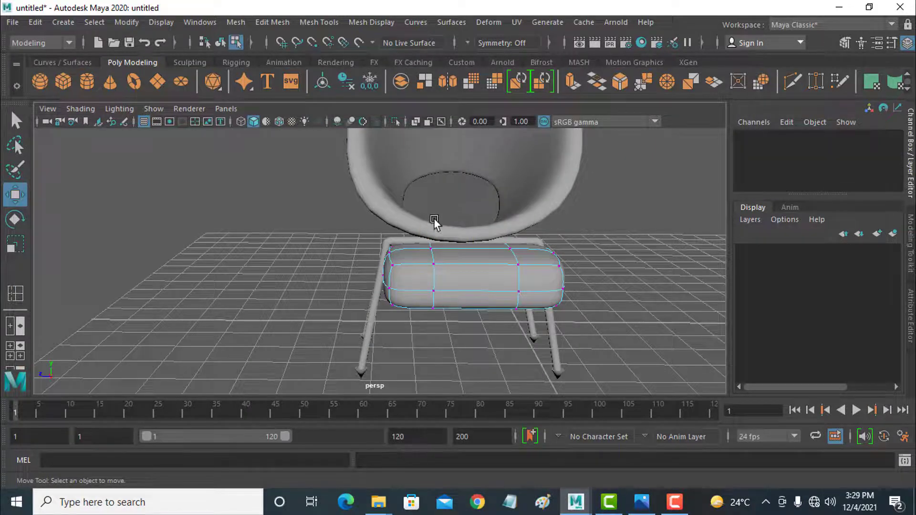
drag(418, 226, 525, 316)
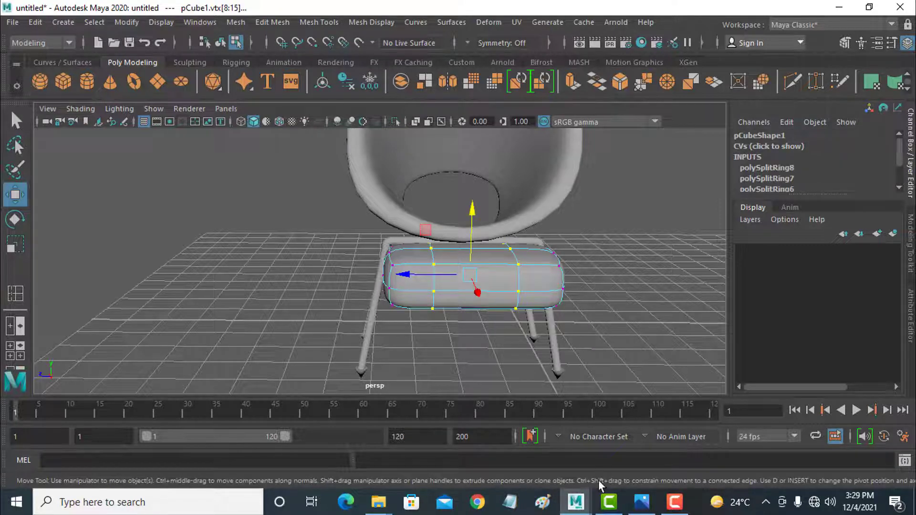
Lower the cushion's upper vertices along Y to flatten its top
click(642, 502)
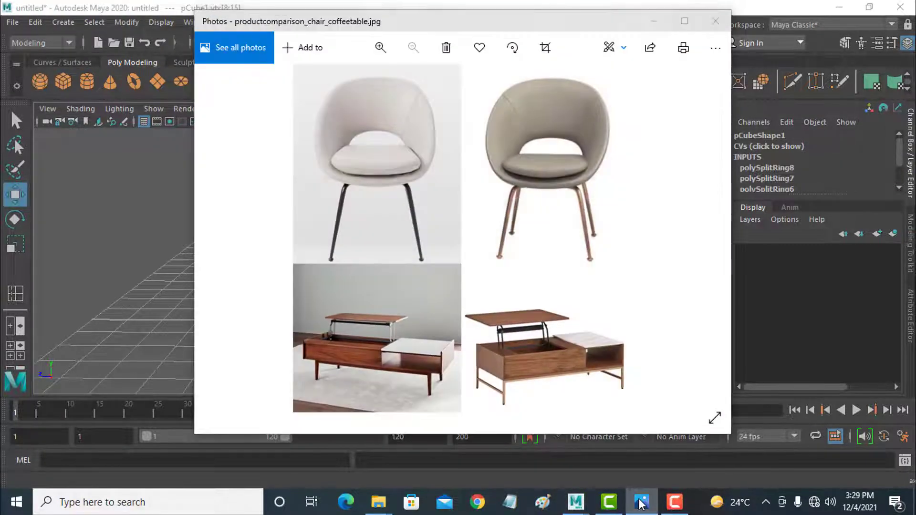
click(642, 502)
click(472, 213)
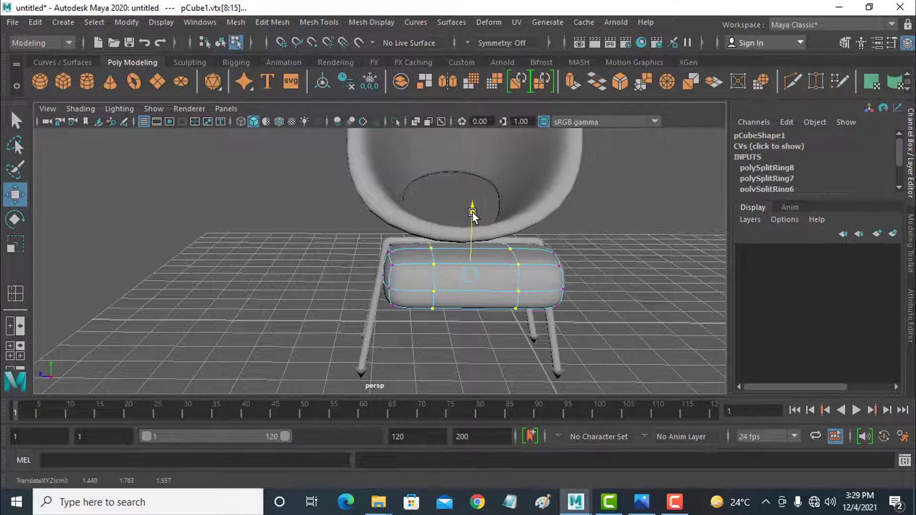
drag(472, 213, 471, 228)
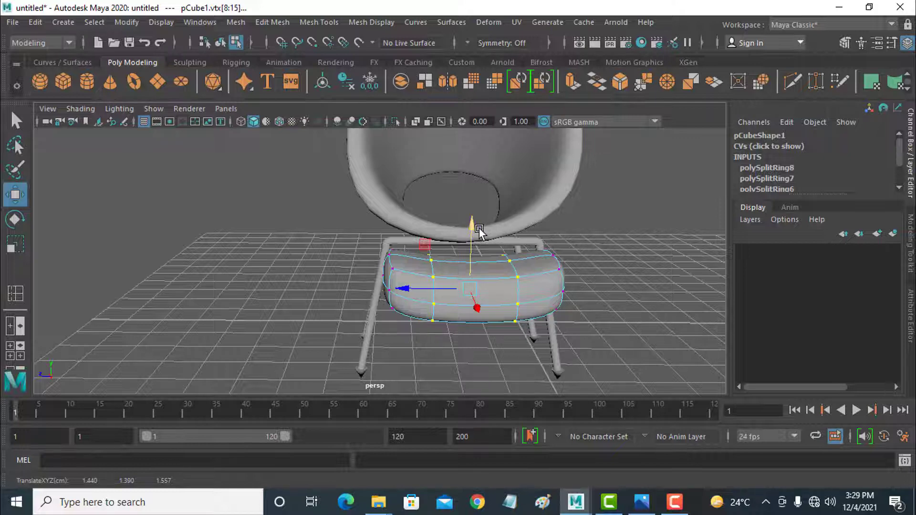
In Object Mode, scale the whole cushion down in Y to about 0.63 height
key(r)
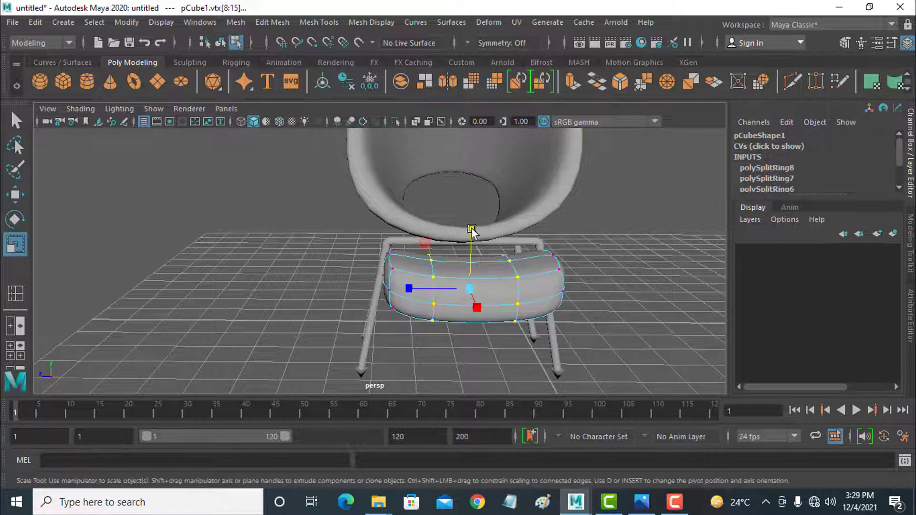
right_click(478, 260)
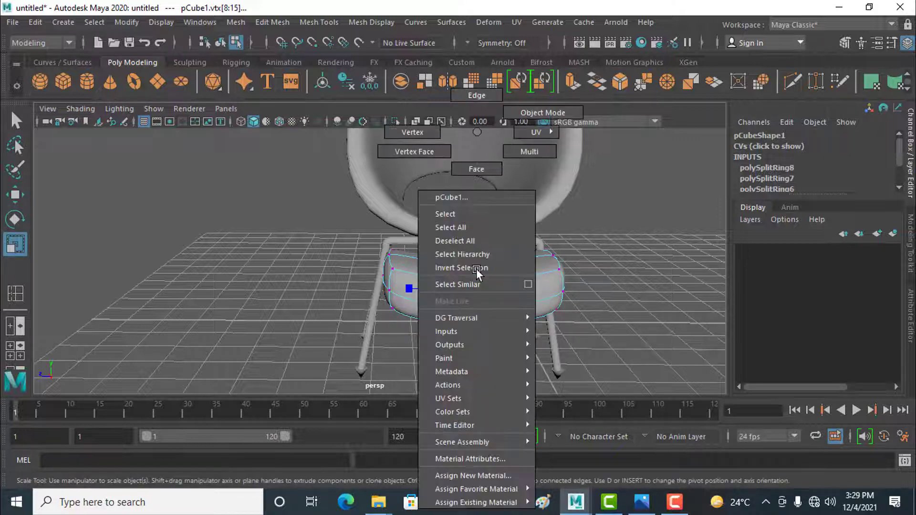
click(534, 114)
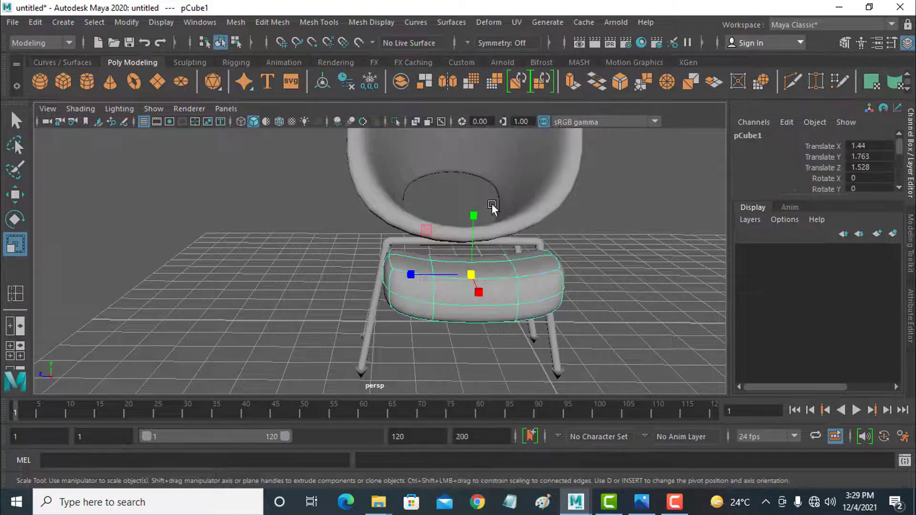
drag(474, 215, 475, 240)
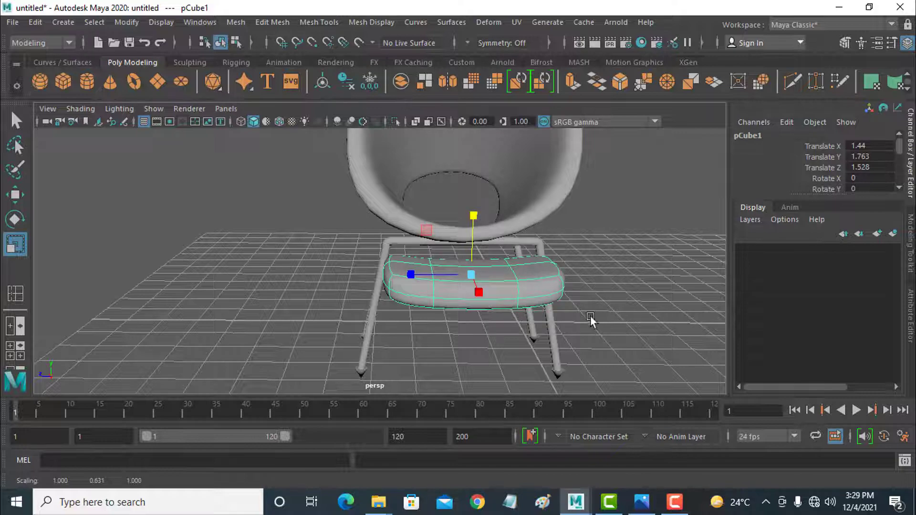
In vertex mode, select the vertices at both the right and left ends of the cushion
alt+drag(593, 321, 551, 336)
click(642, 502)
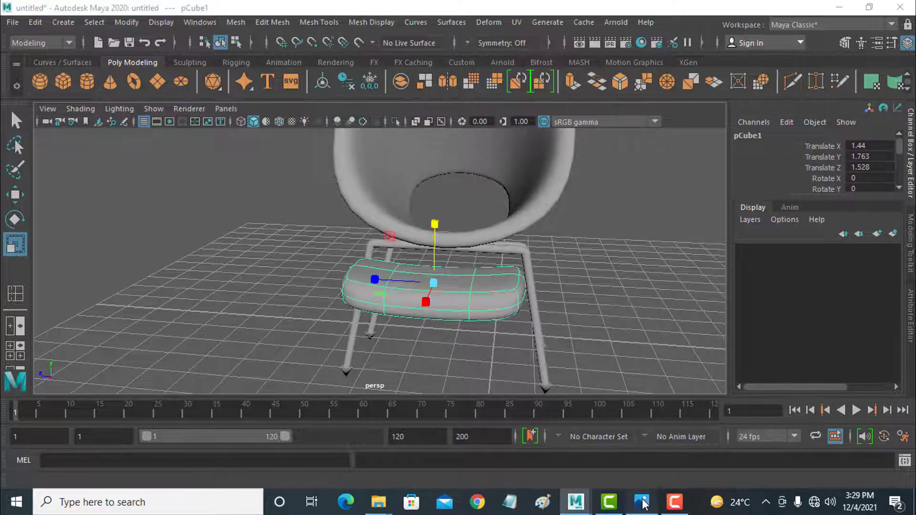
click(641, 502)
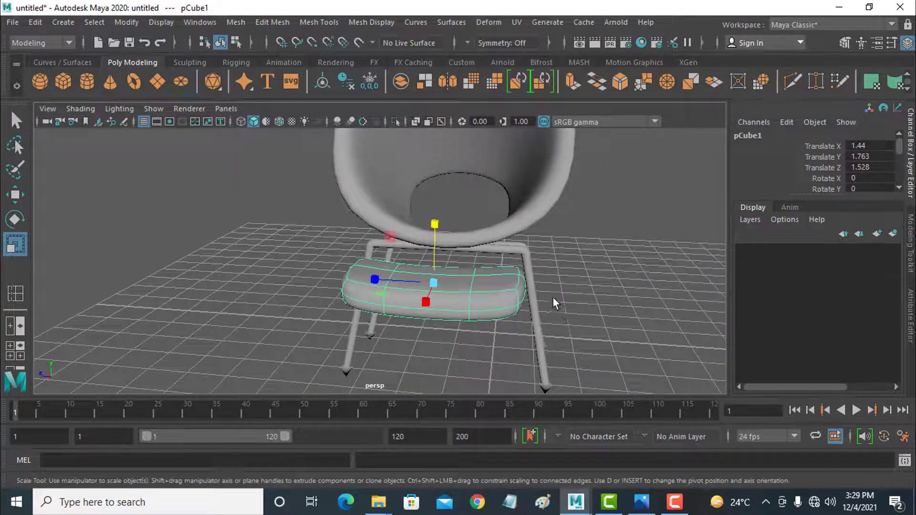
right_drag(512, 282, 437, 127)
drag(529, 269, 496, 330)
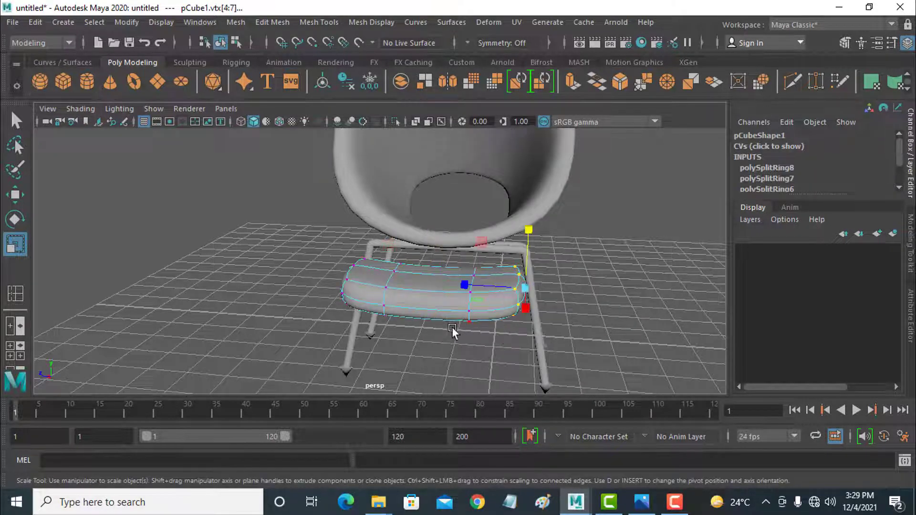
alt+drag(412, 334, 431, 306)
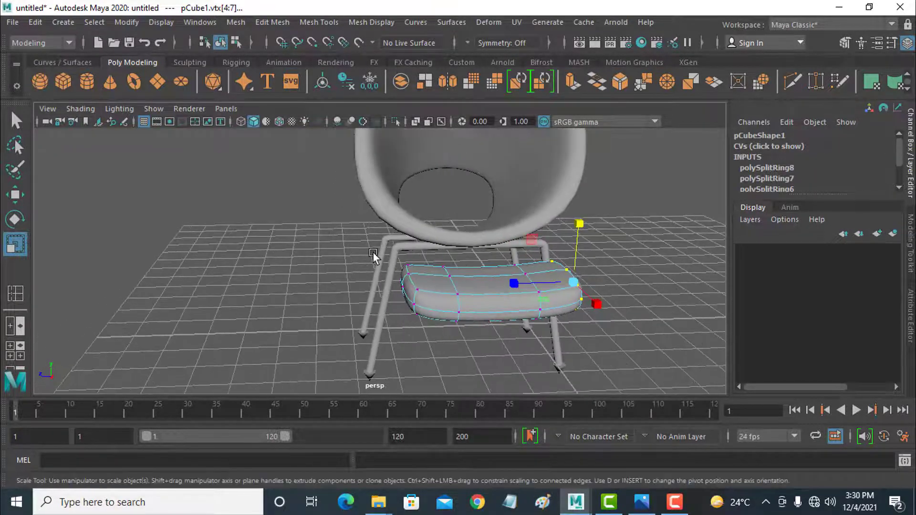
shift+drag(365, 243, 433, 338)
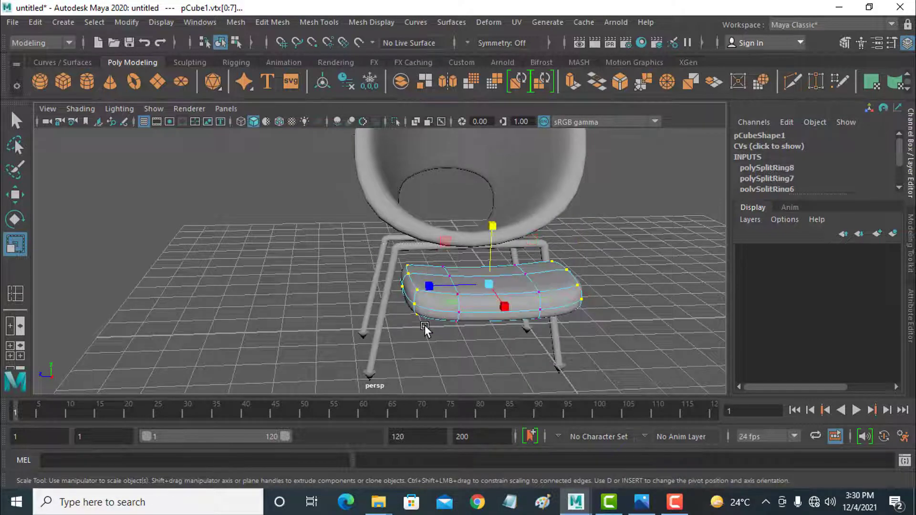
Squash the selected vertices vertically to about 0.39 and return to Object Mode
drag(491, 229, 491, 284)
click(15, 195)
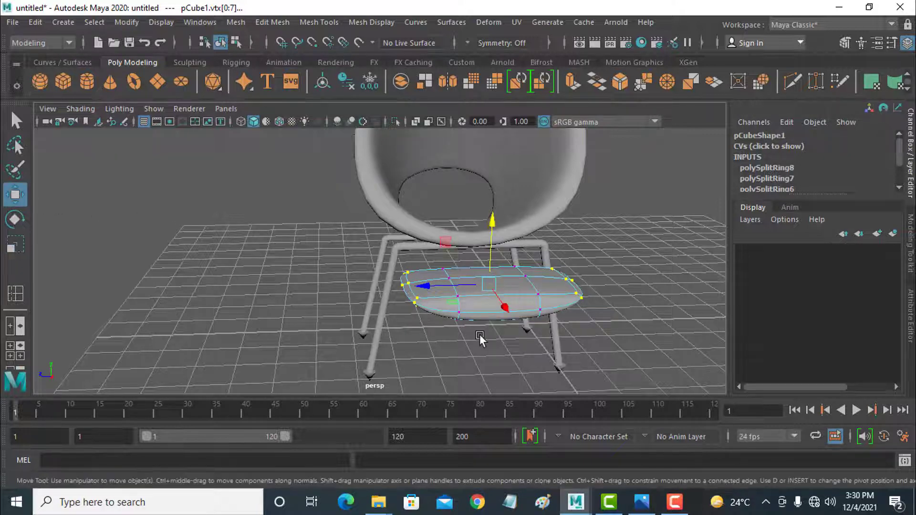
right_drag(503, 310, 534, 112)
In the maximized top view, slide the cushion left to about X -1.877 into the shell
key(space)
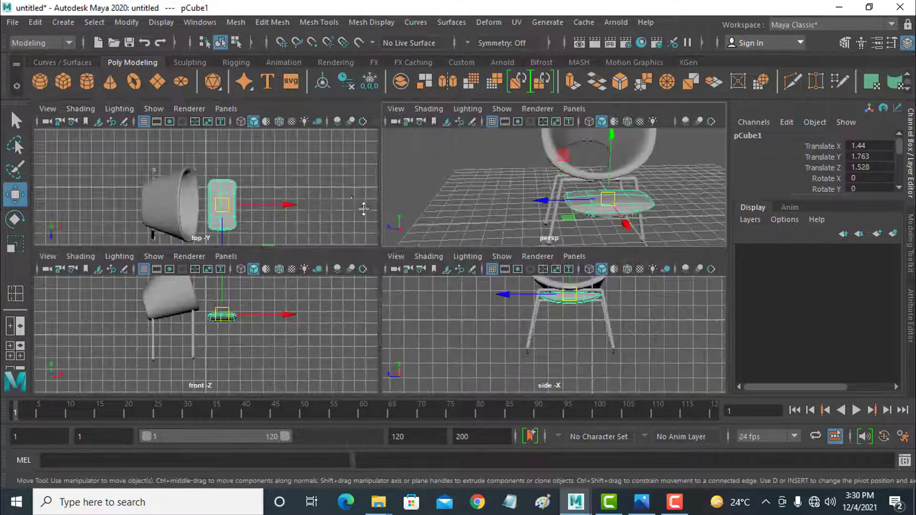
key(space)
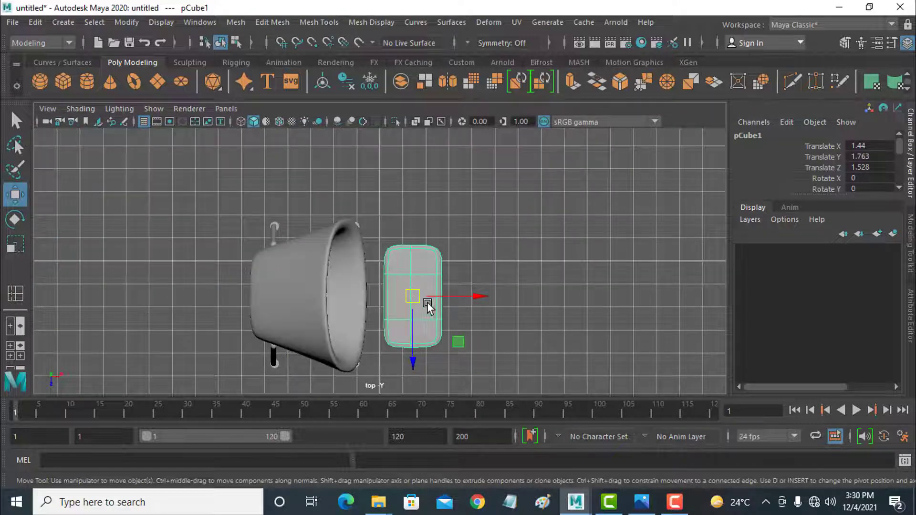
drag(415, 299, 339, 296)
key(space)
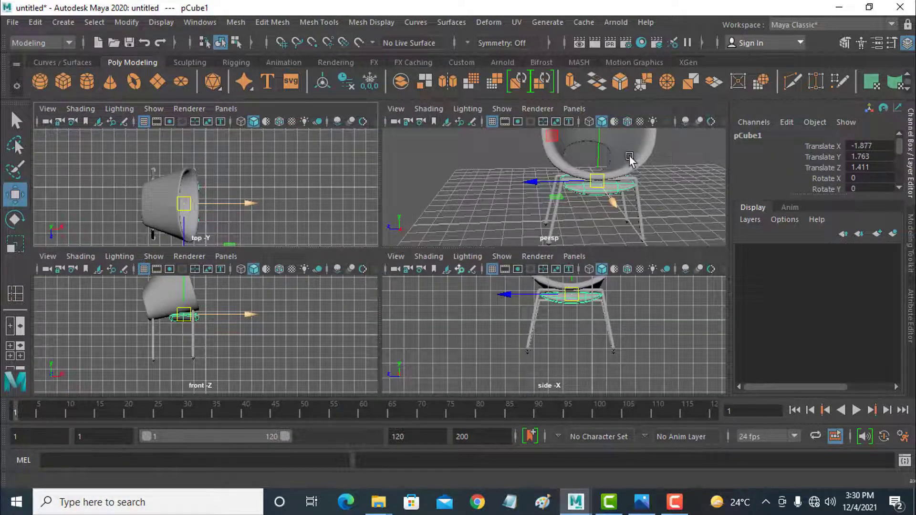
Frame the chair front in perspective, deselect the cushion, and maximize the perspective view
alt+drag(630, 159, 580, 124)
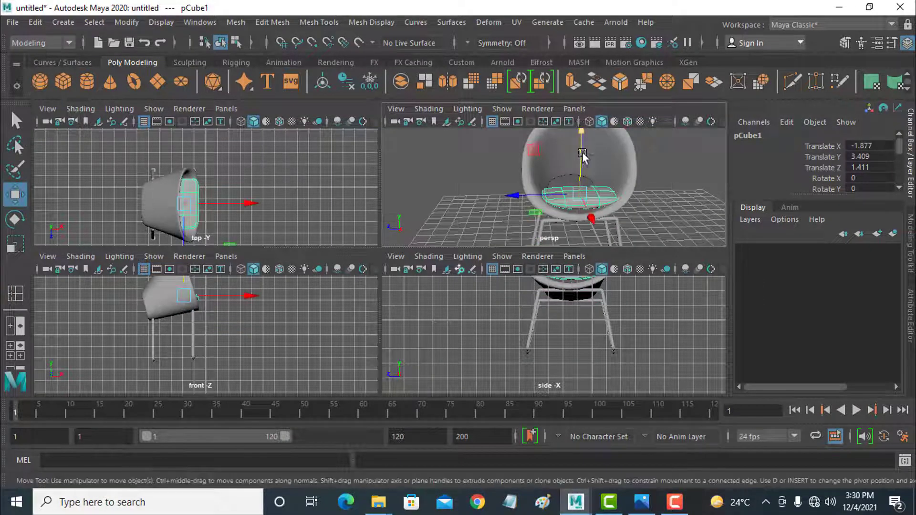
scroll(587, 198, down, 3)
click(588, 200)
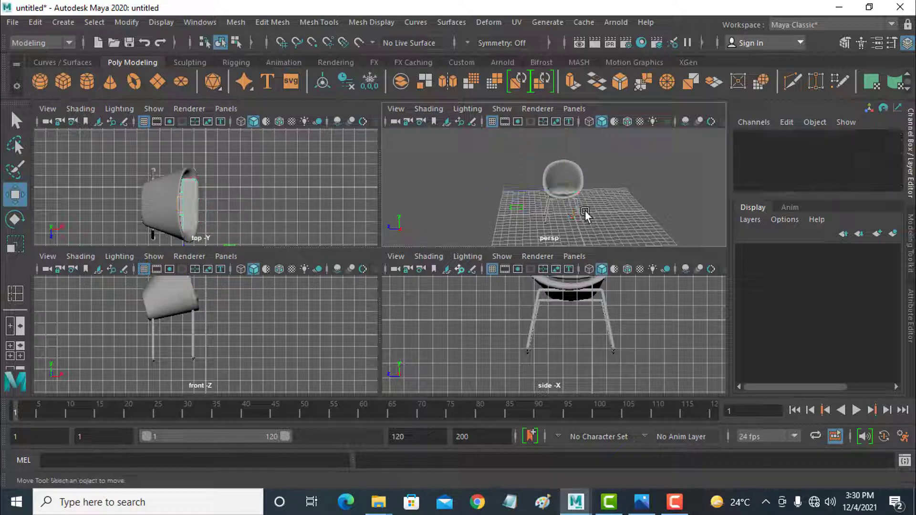
key(space)
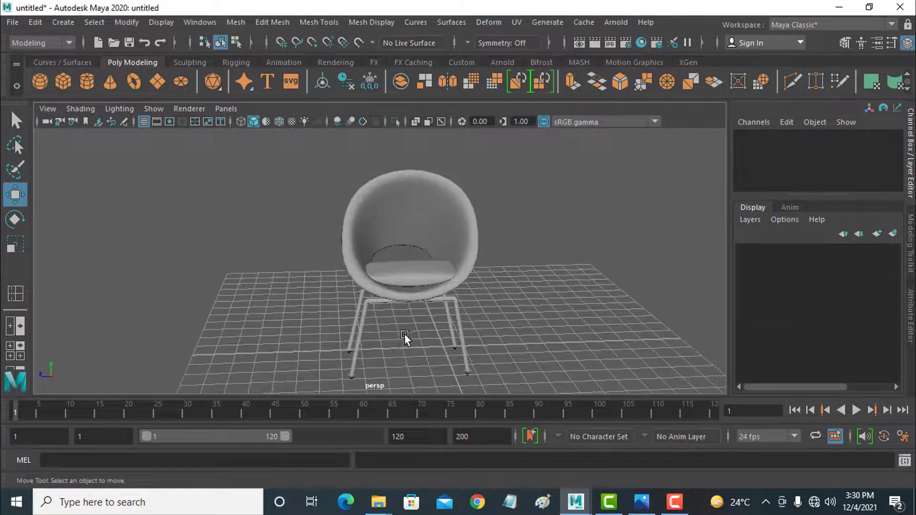
alt+drag(404, 333, 457, 321)
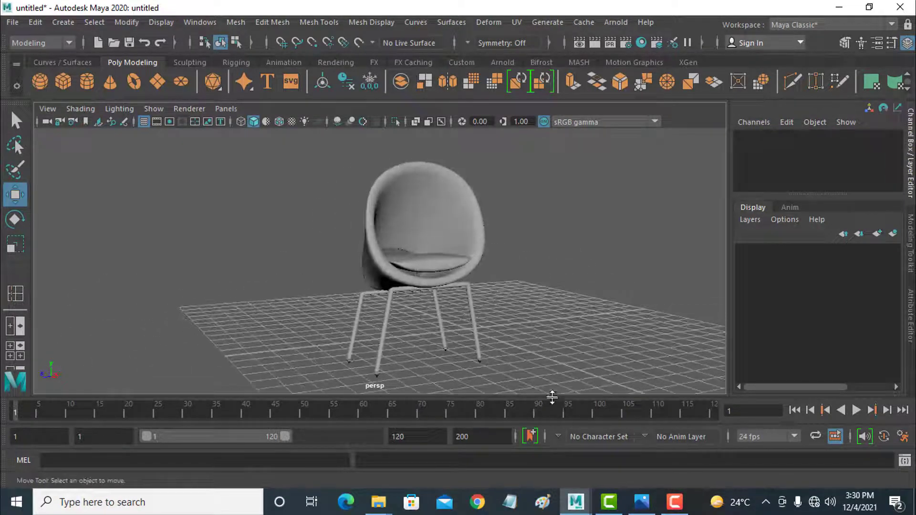
click(641, 505)
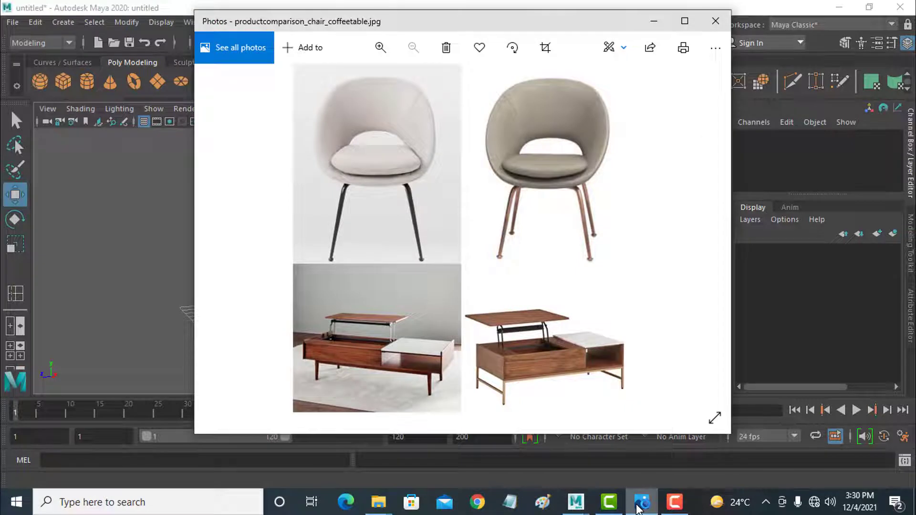
click(640, 505)
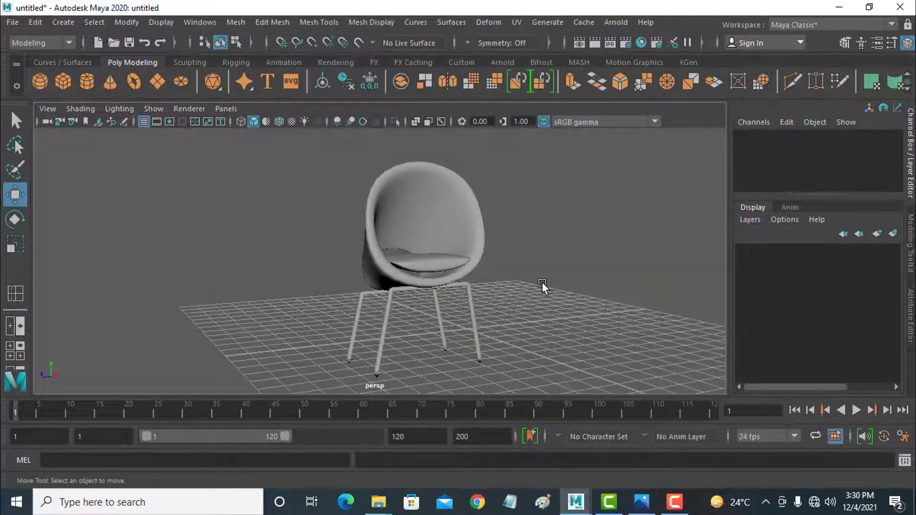
drag(521, 165, 261, 384)
right_drag(454, 219, 450, 470)
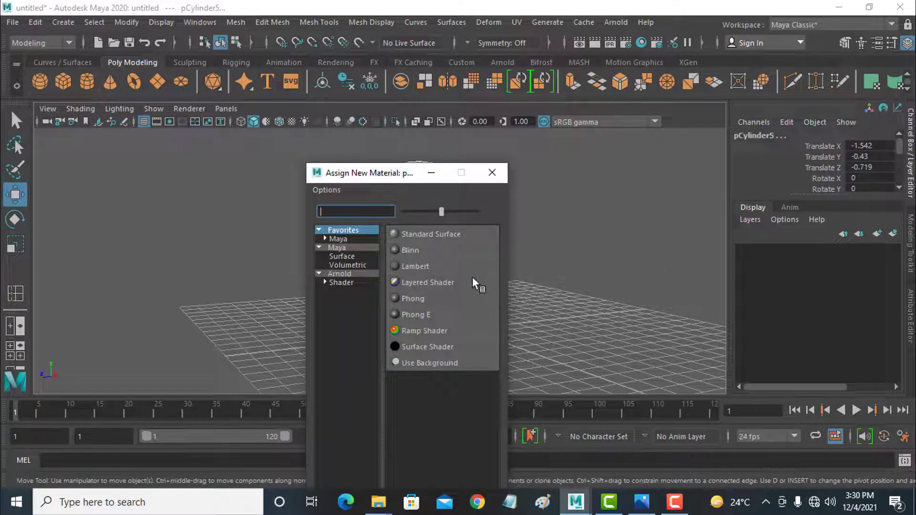
Assign a new Phong E material (phongE1) to the chair and view it in the Attribute Editor
click(417, 313)
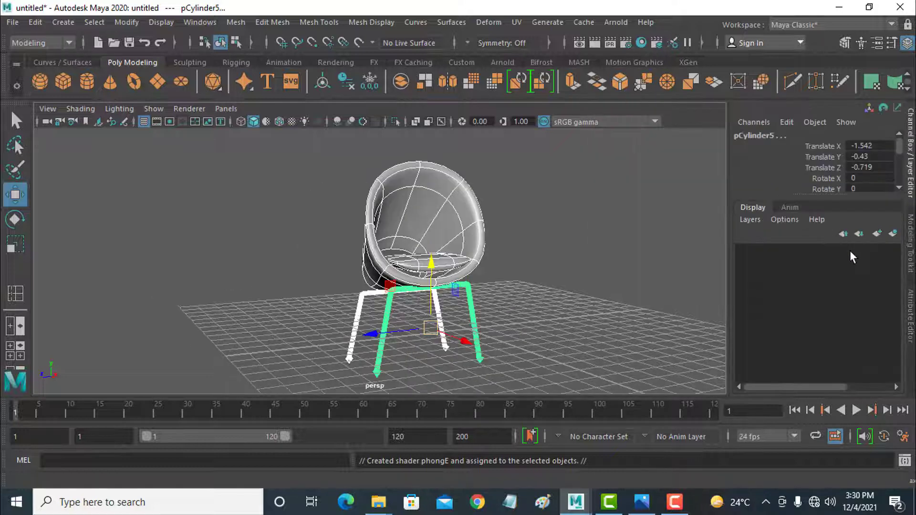
key(ctrl+a)
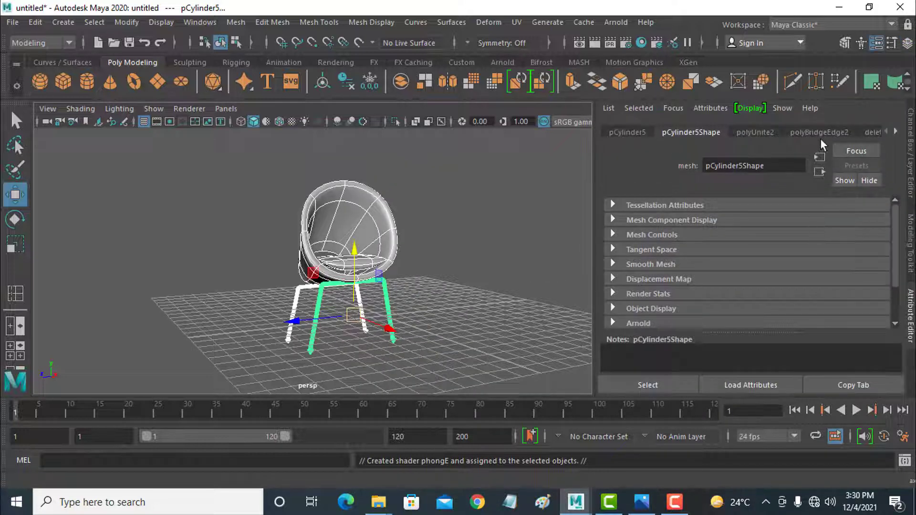
Step through the Attribute Editor node tabs until the phongE1 material's settings are shown
click(760, 131)
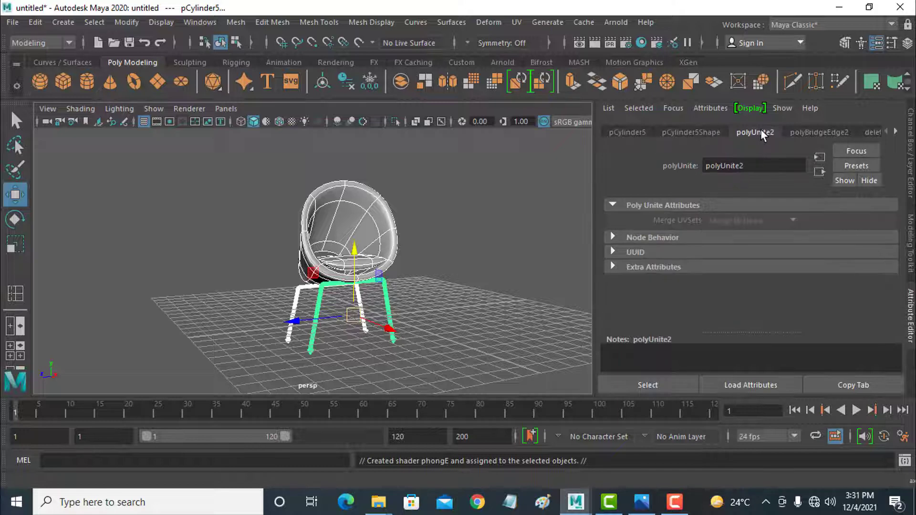
click(813, 130)
click(871, 132)
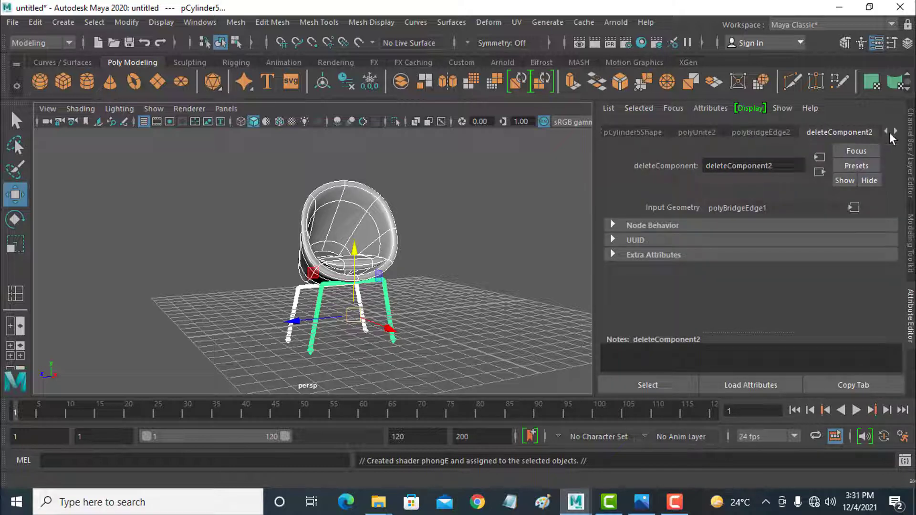
click(895, 132)
click(838, 134)
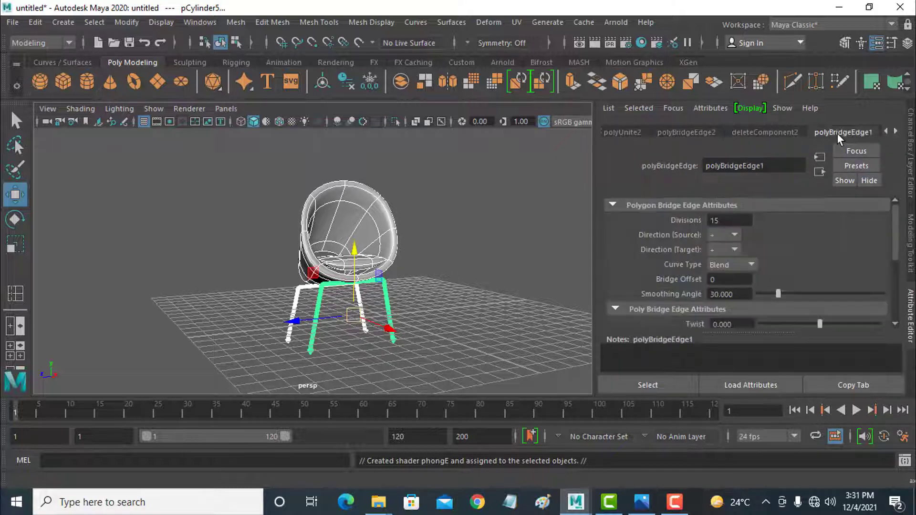
click(896, 131)
click(897, 131)
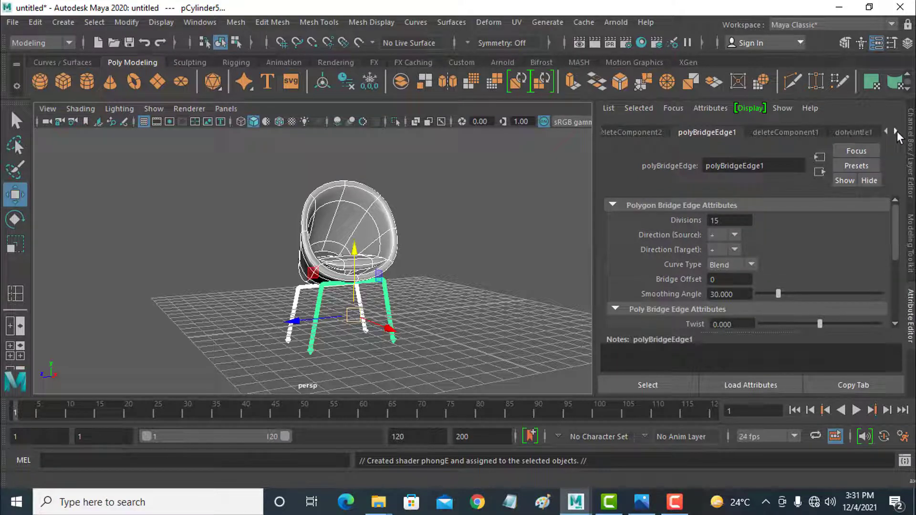
click(809, 129)
click(848, 129)
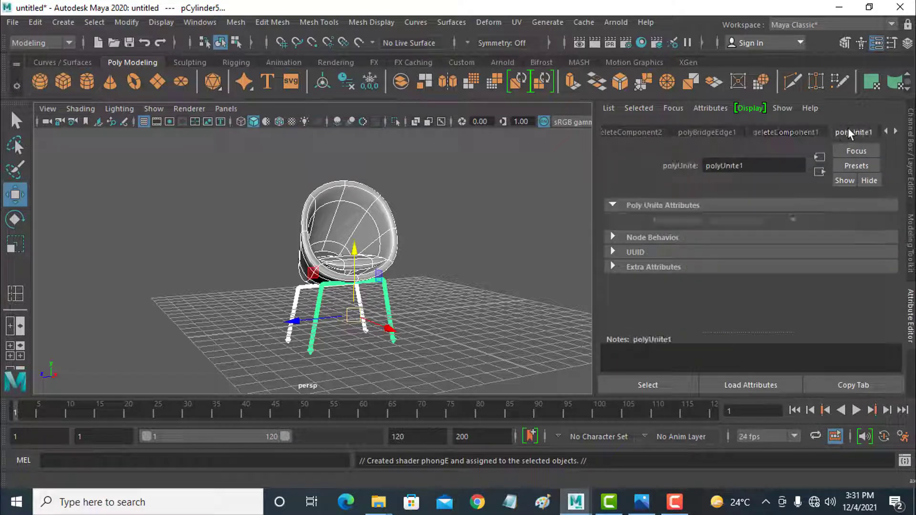
click(896, 131)
click(896, 131)
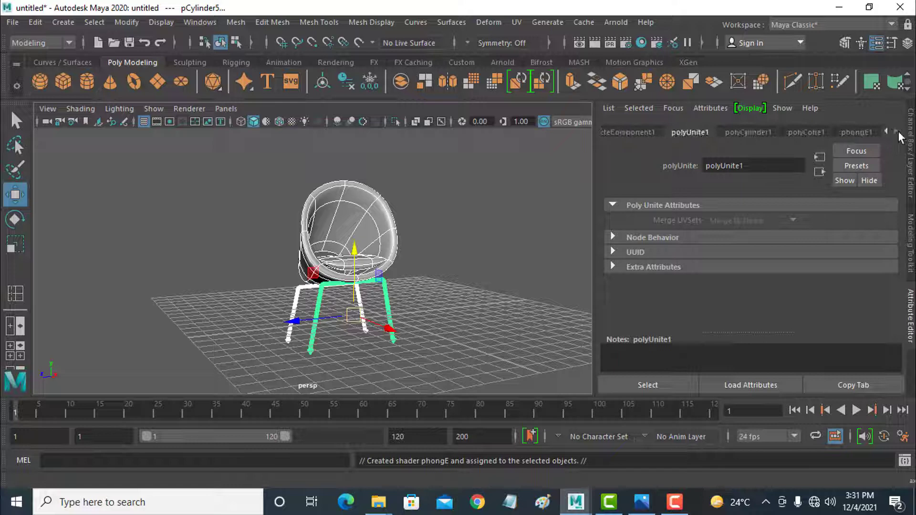
click(873, 136)
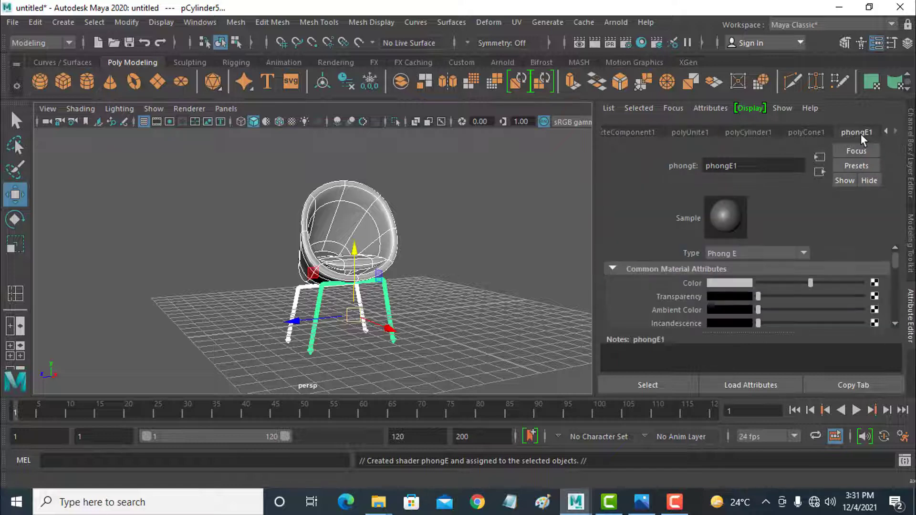
Set phongE1's colour to cyan (H 180, S 1, V 1) and deselect to view the chair
click(873, 285)
click(740, 285)
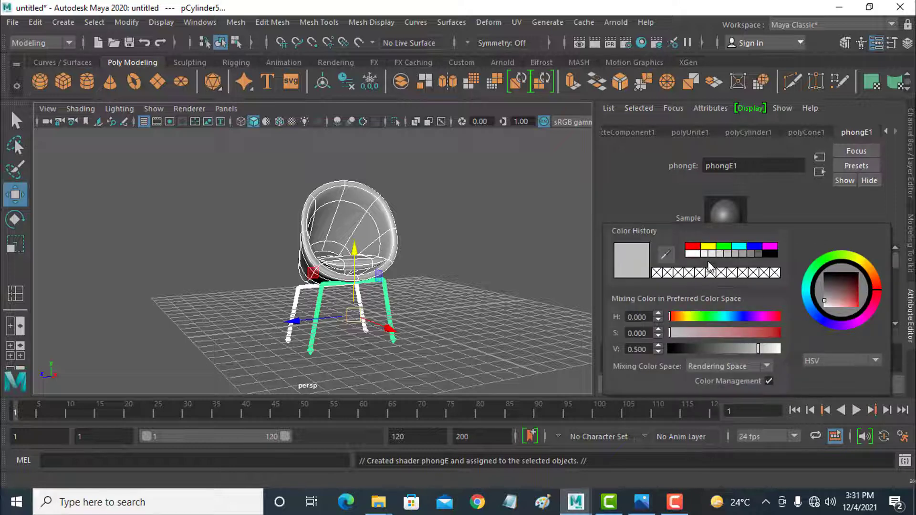
click(738, 247)
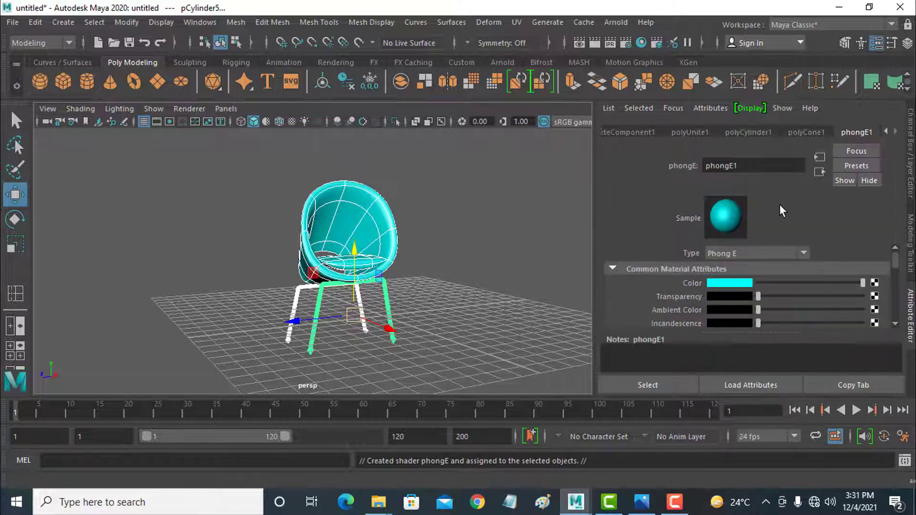
alt+drag(384, 334, 481, 288)
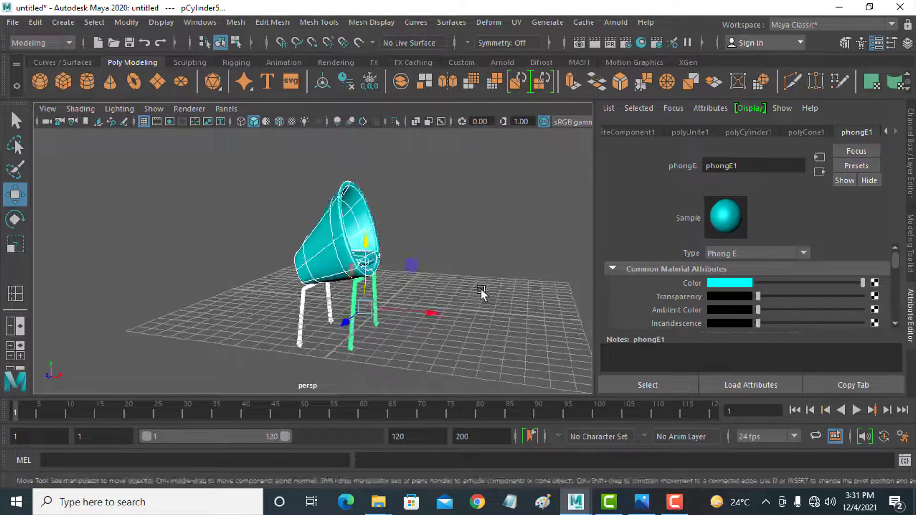
click(481, 288)
alt+drag(422, 328, 385, 328)
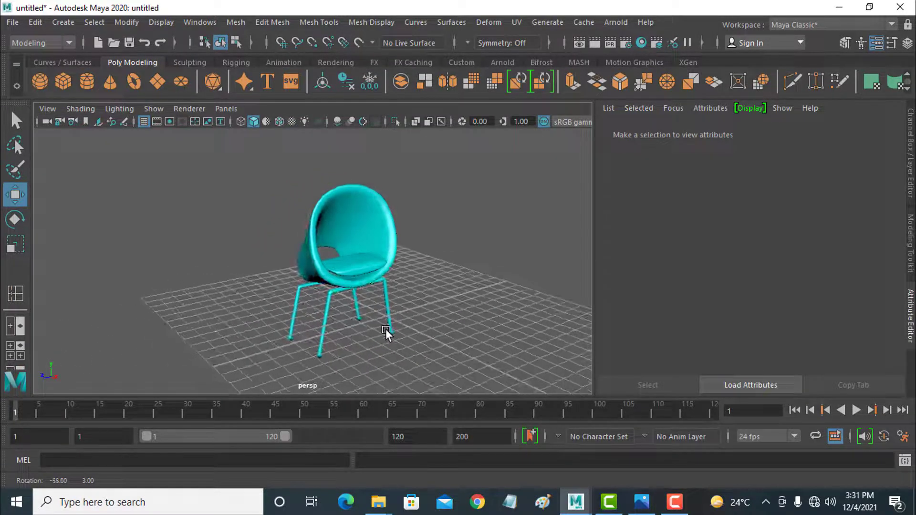